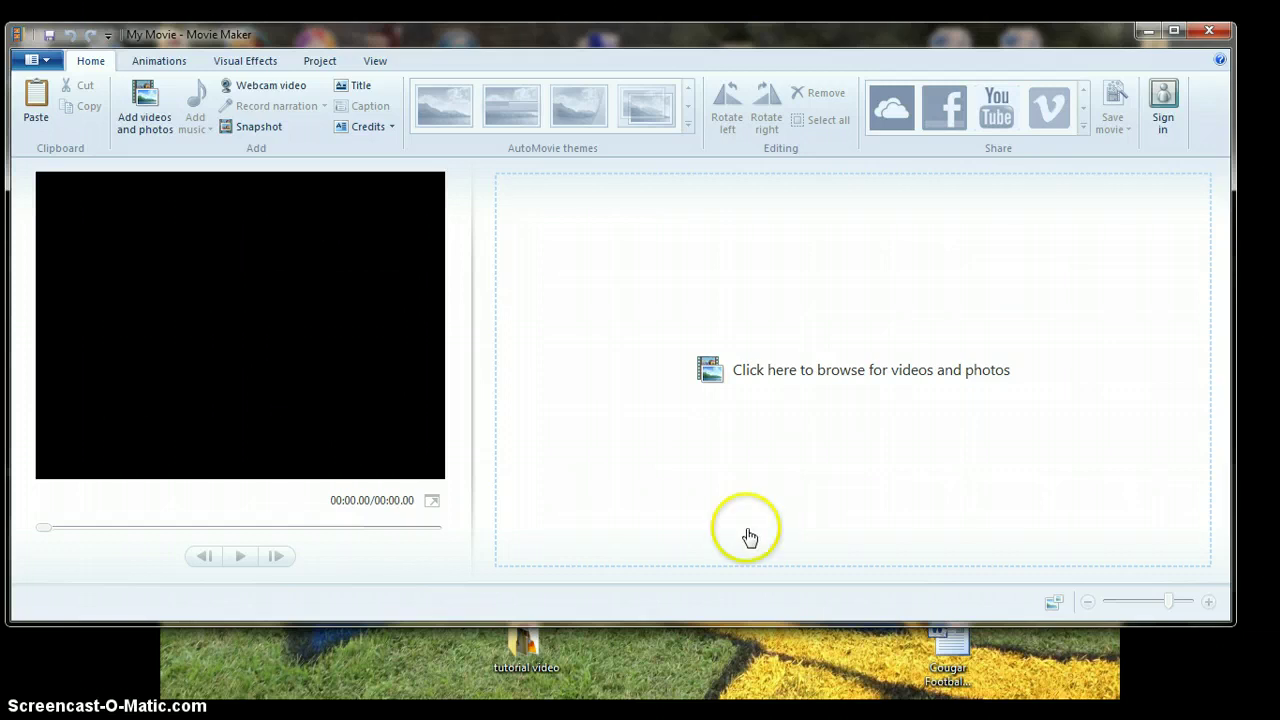
- Add the clips IMG_0915 and IMG_0916 from the tutorial video folder on the desktop to the movie's storyboard
click(516, 652)
double_click(527, 663)
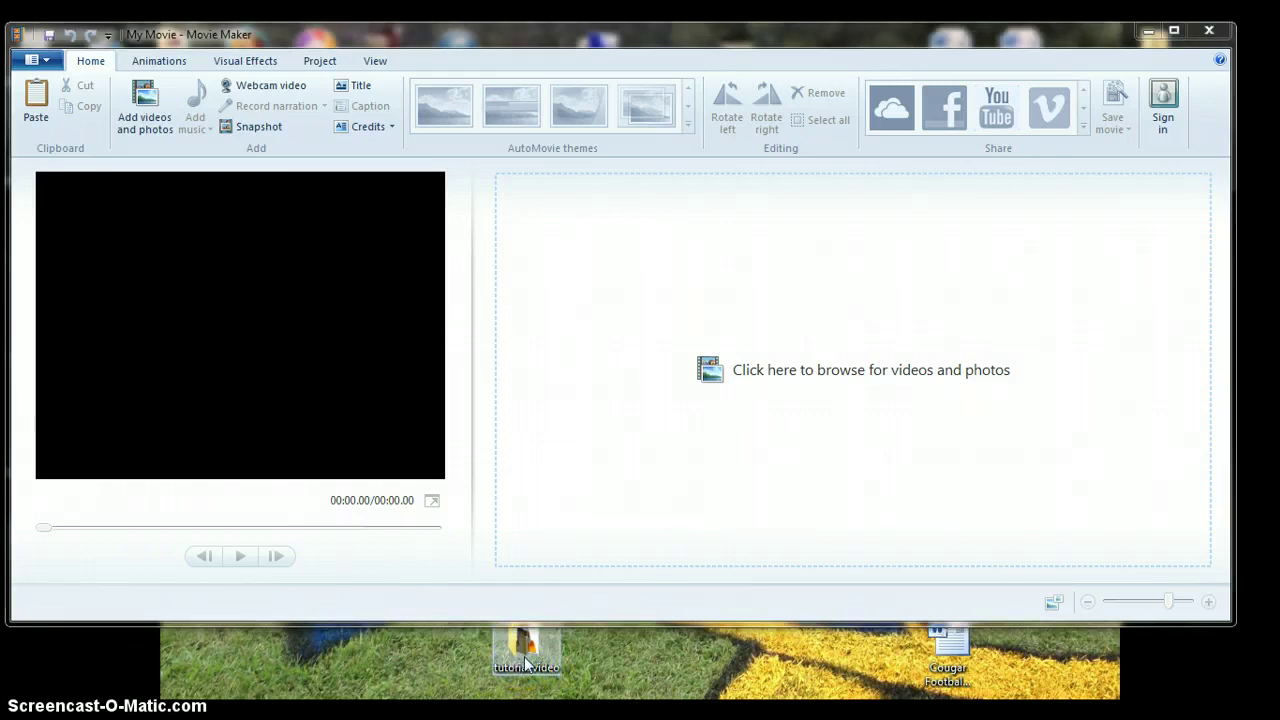
drag(1060, 376, 880, 308)
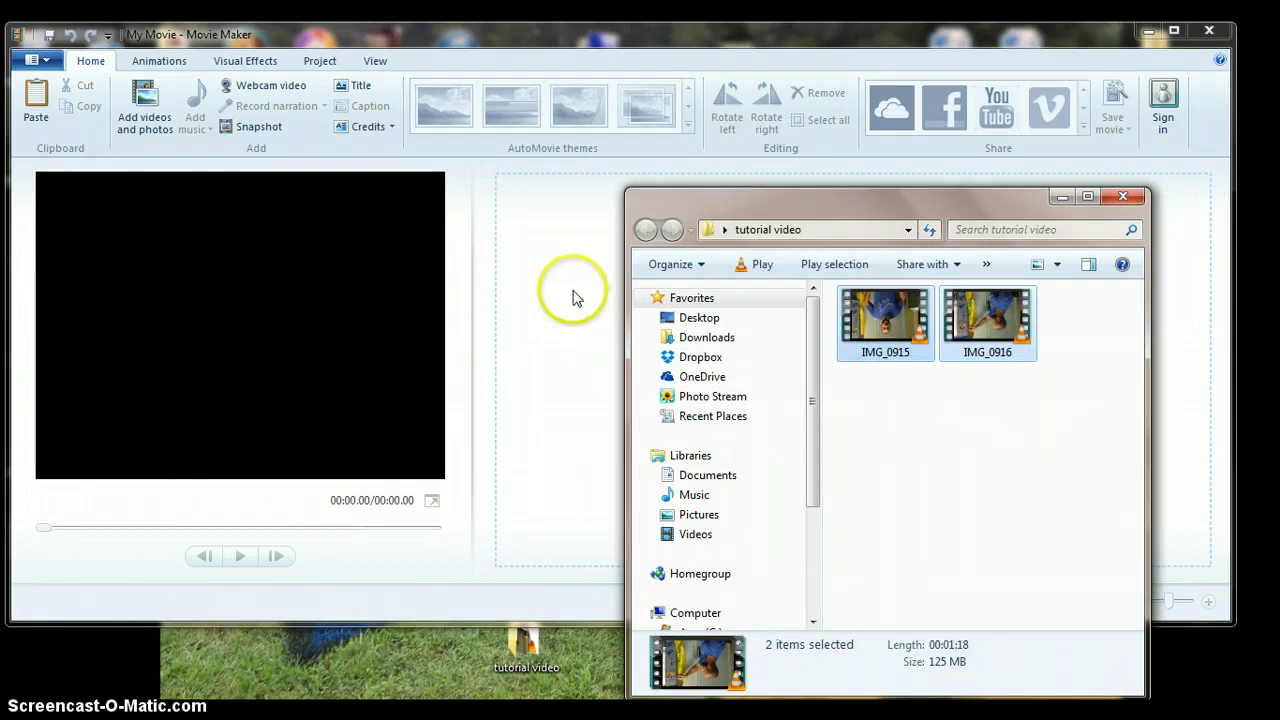
drag(573, 297, 572, 295)
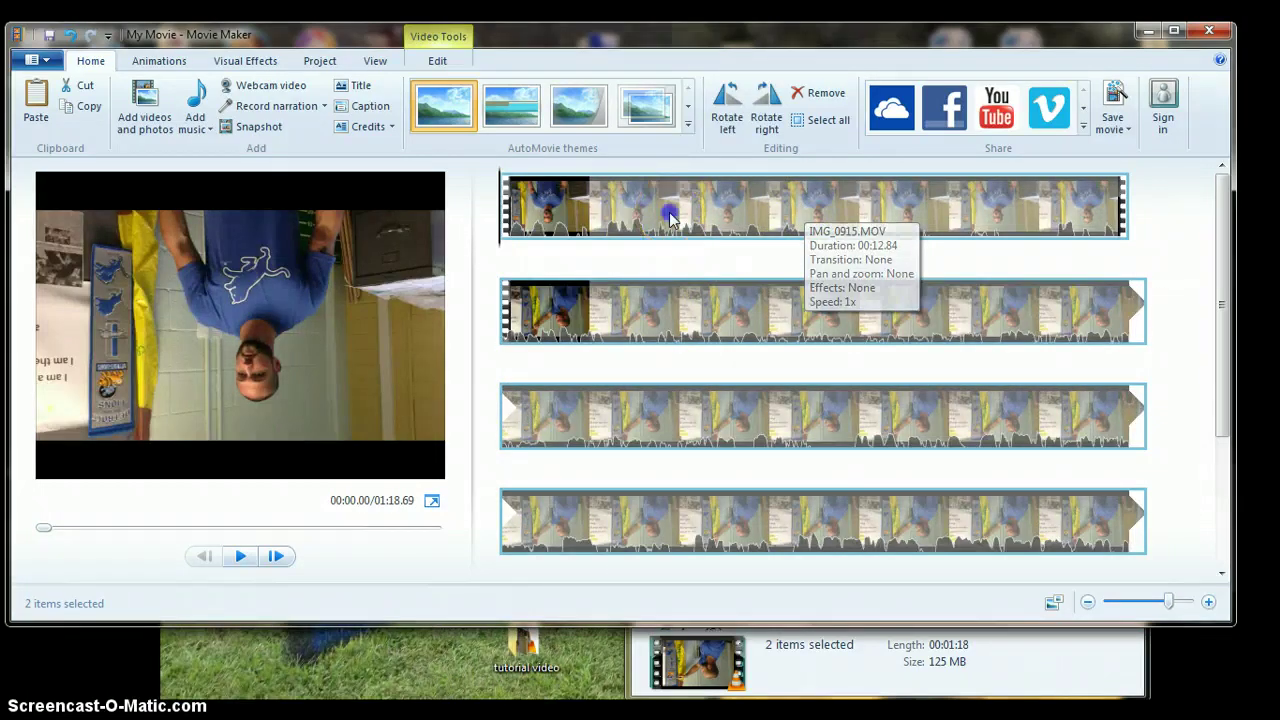
- Rotate the first clip, IMG_0915, right by 90° twice to turn the upside-down picture upright
click(593, 215)
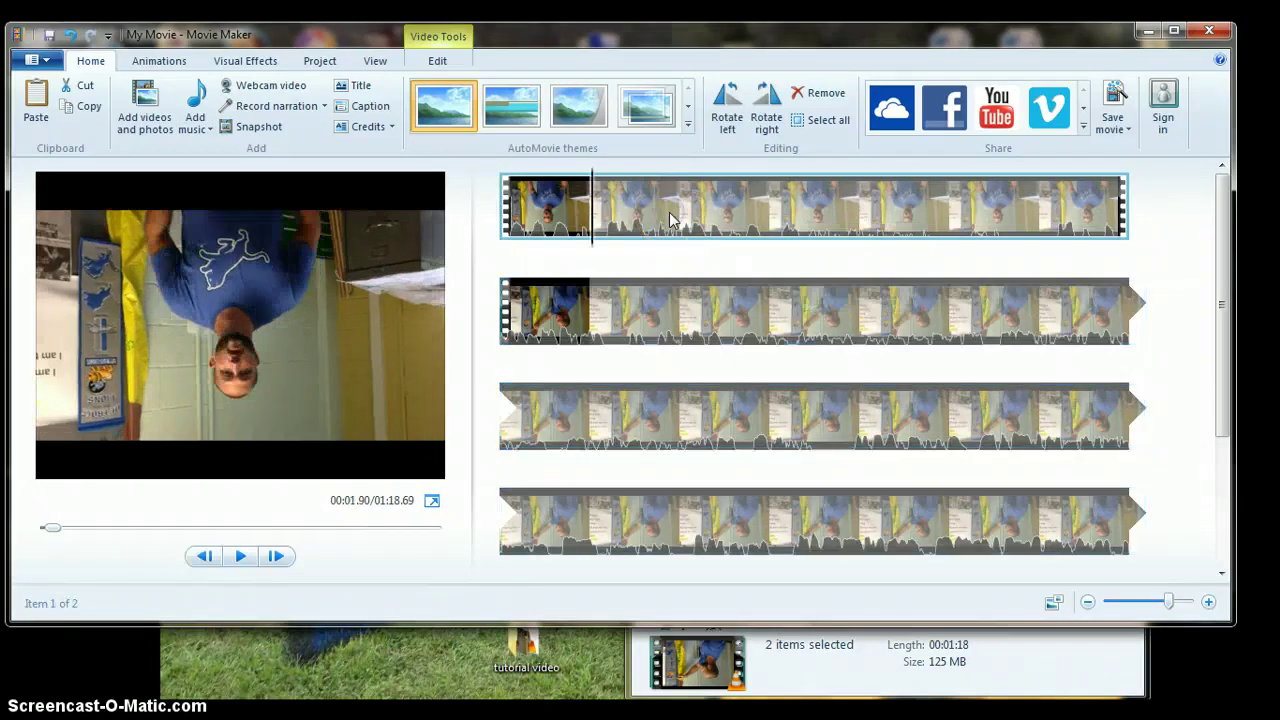
click(521, 187)
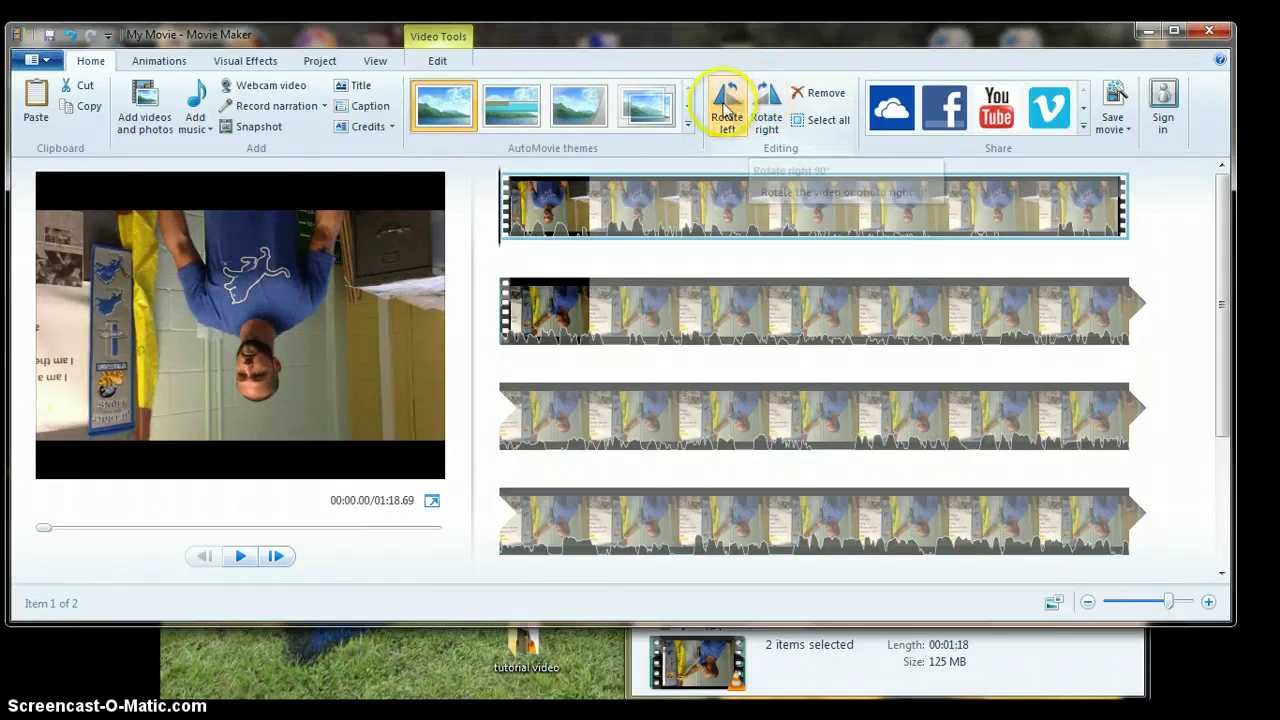
click(764, 110)
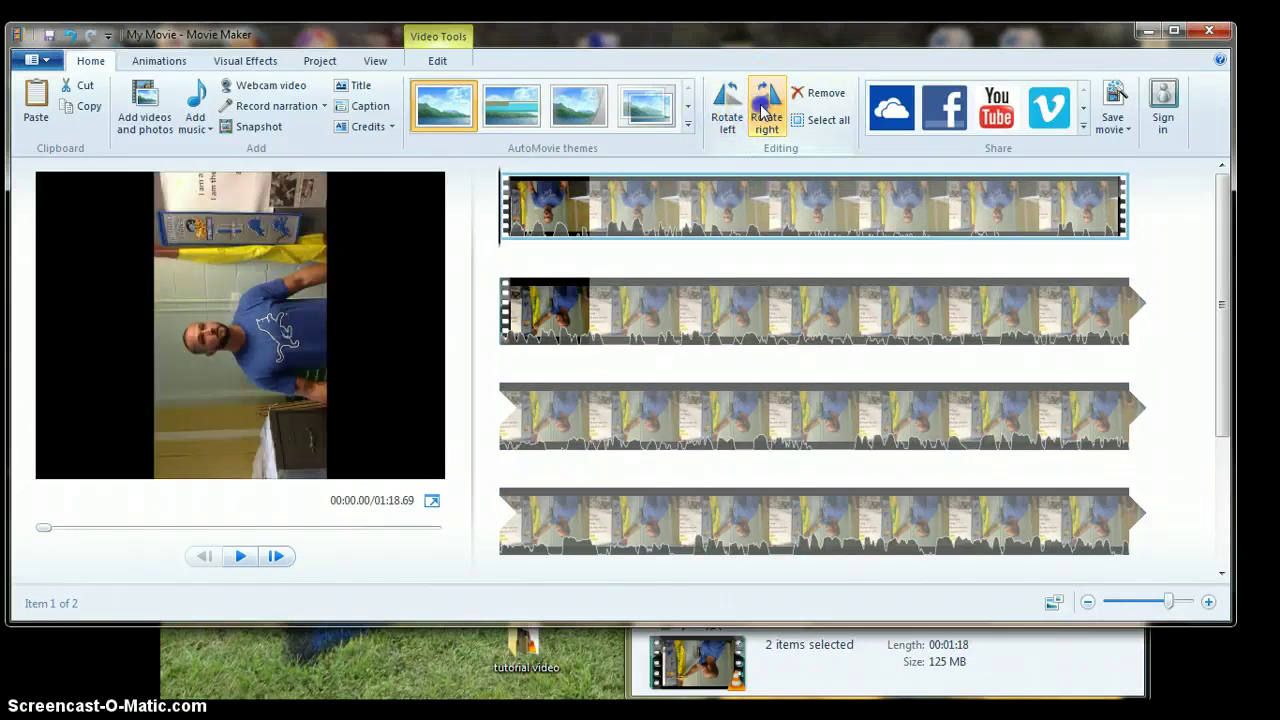
click(763, 109)
- Rotate the second clip, IMG_0916, right by 90° twice
click(709, 369)
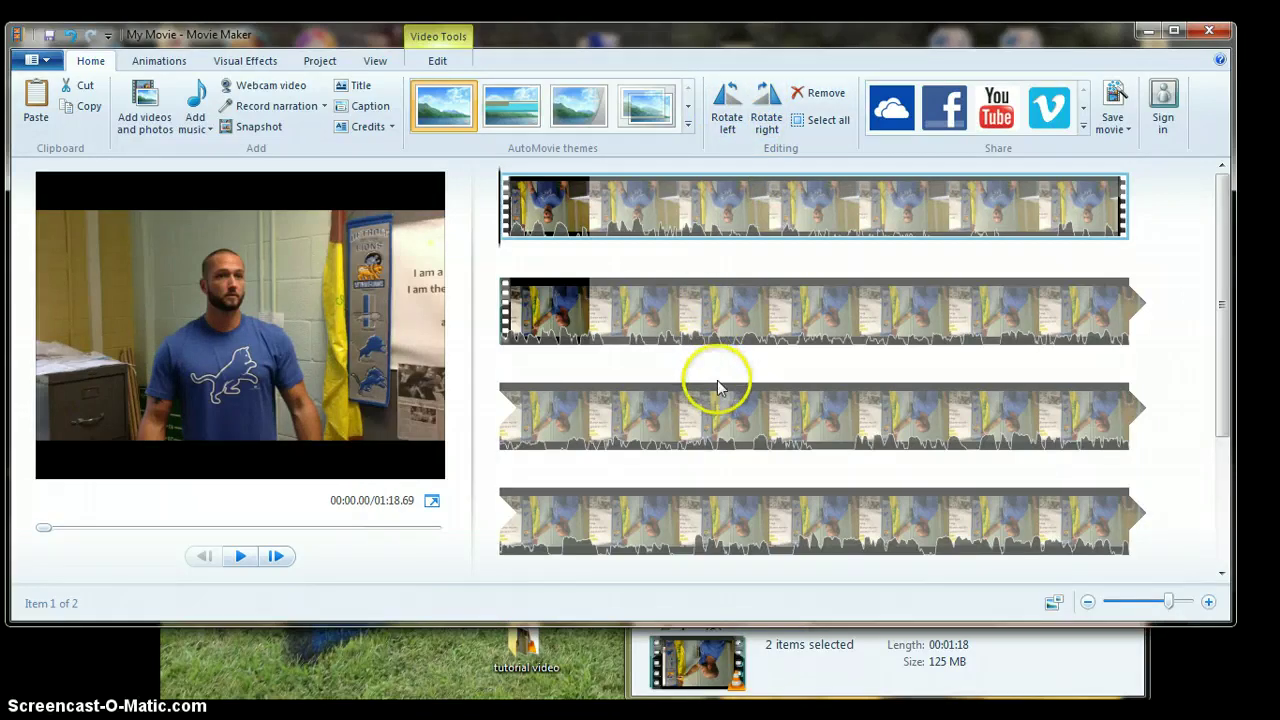
click(726, 418)
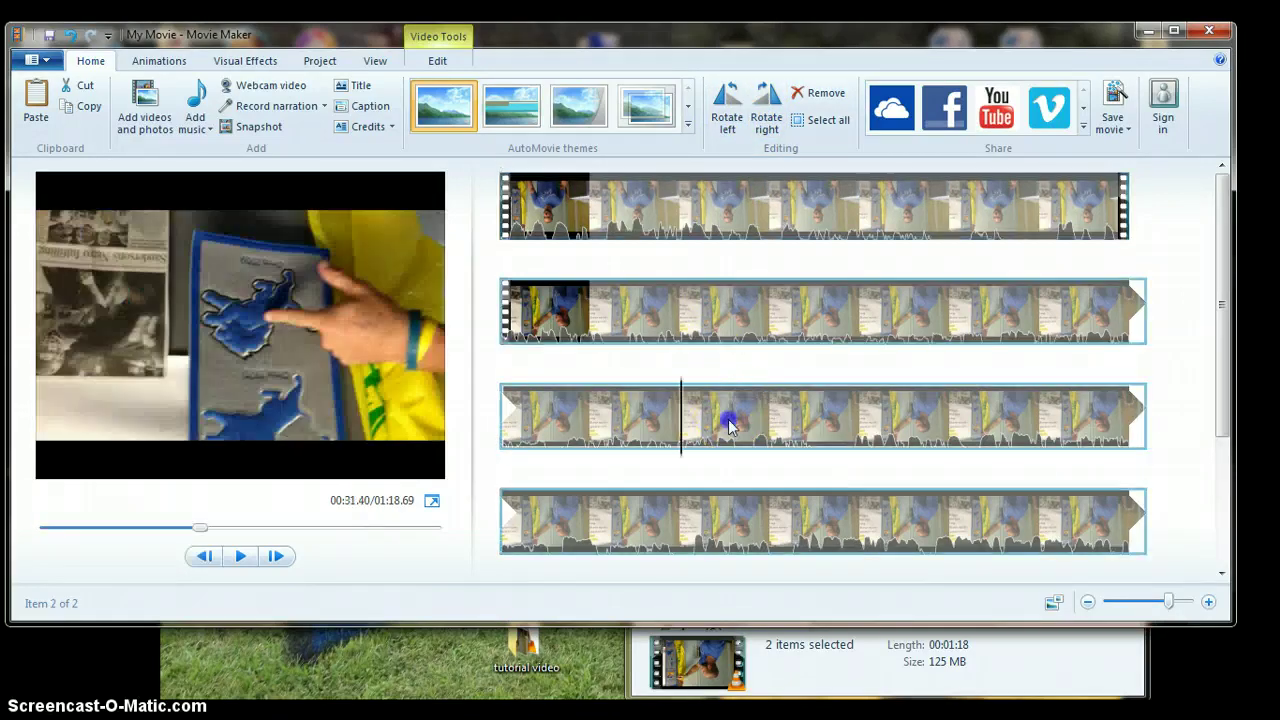
click(768, 105)
click(768, 106)
- Select the first clip, IMG_0915, and raise its video volume to the maximum
ctrl+click(531, 194)
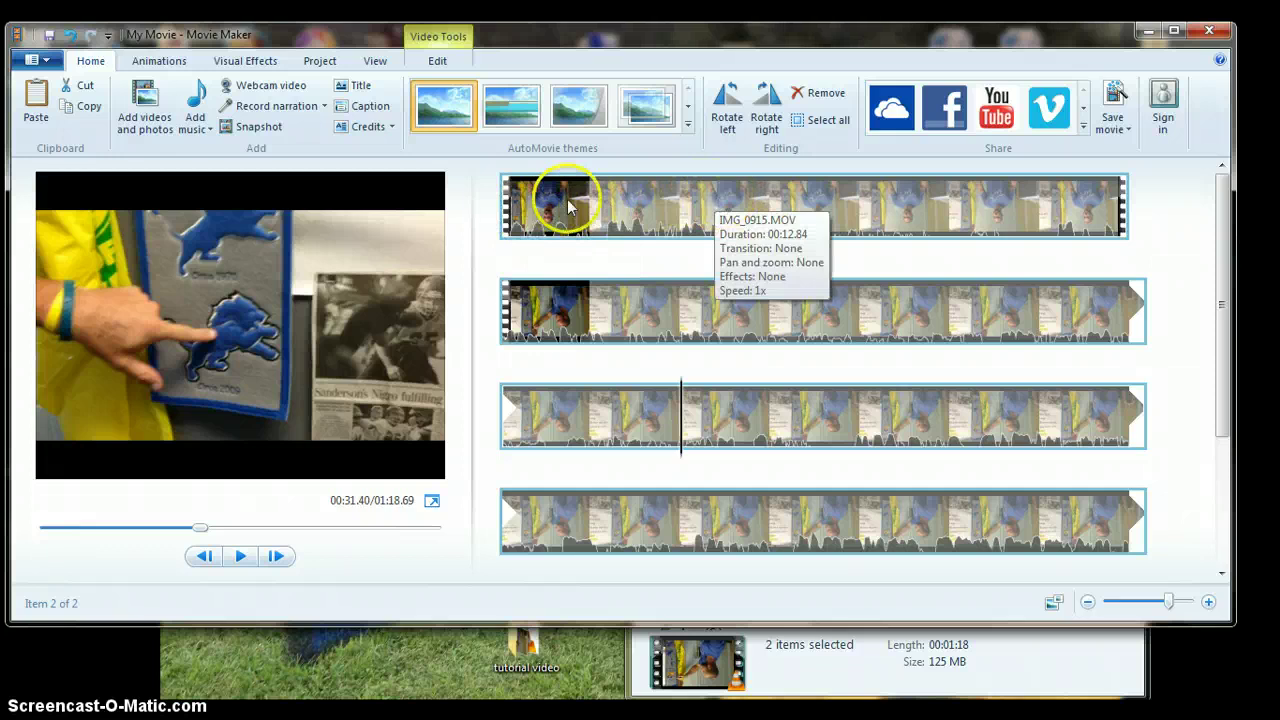
click(511, 224)
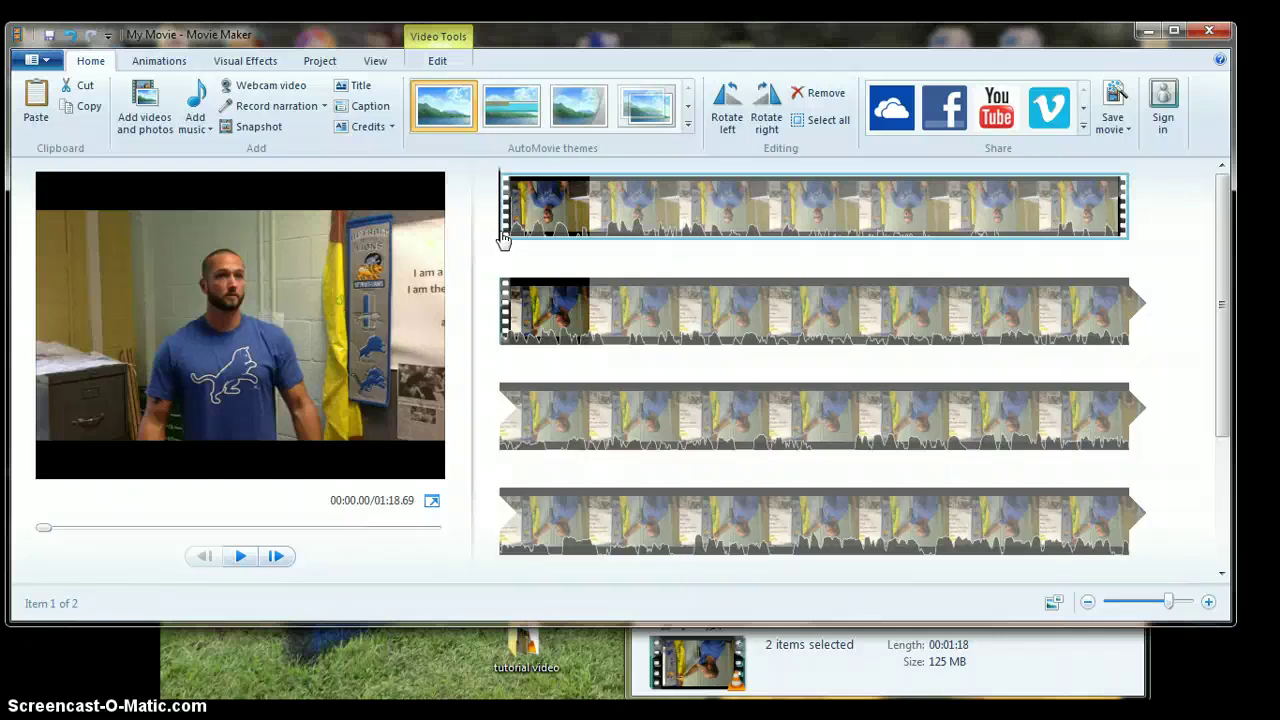
click(486, 241)
click(155, 615)
click(571, 220)
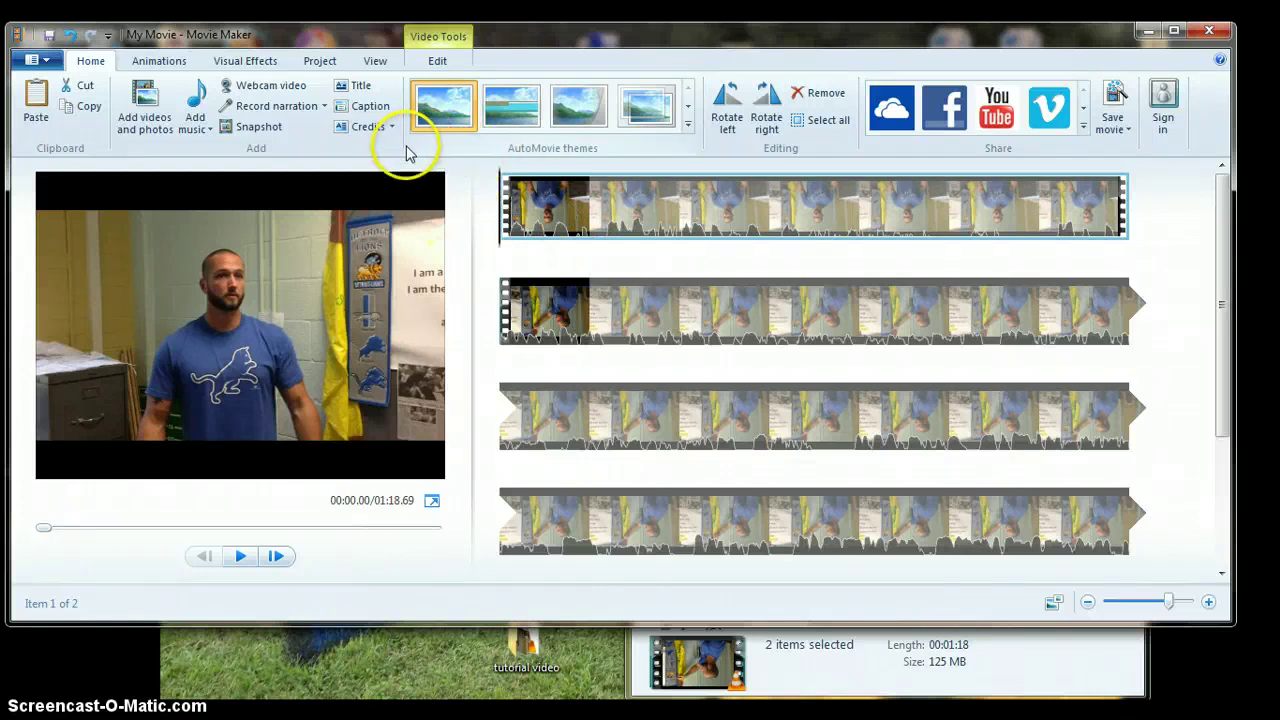
click(439, 62)
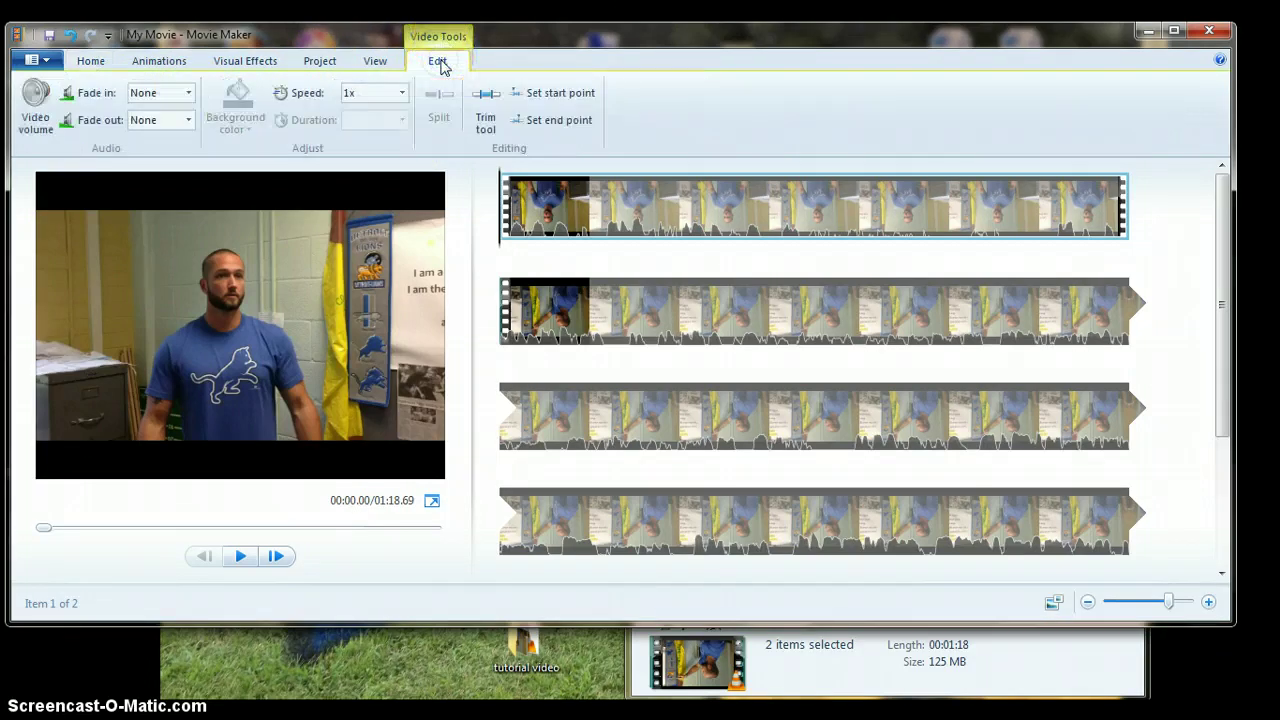
click(35, 127)
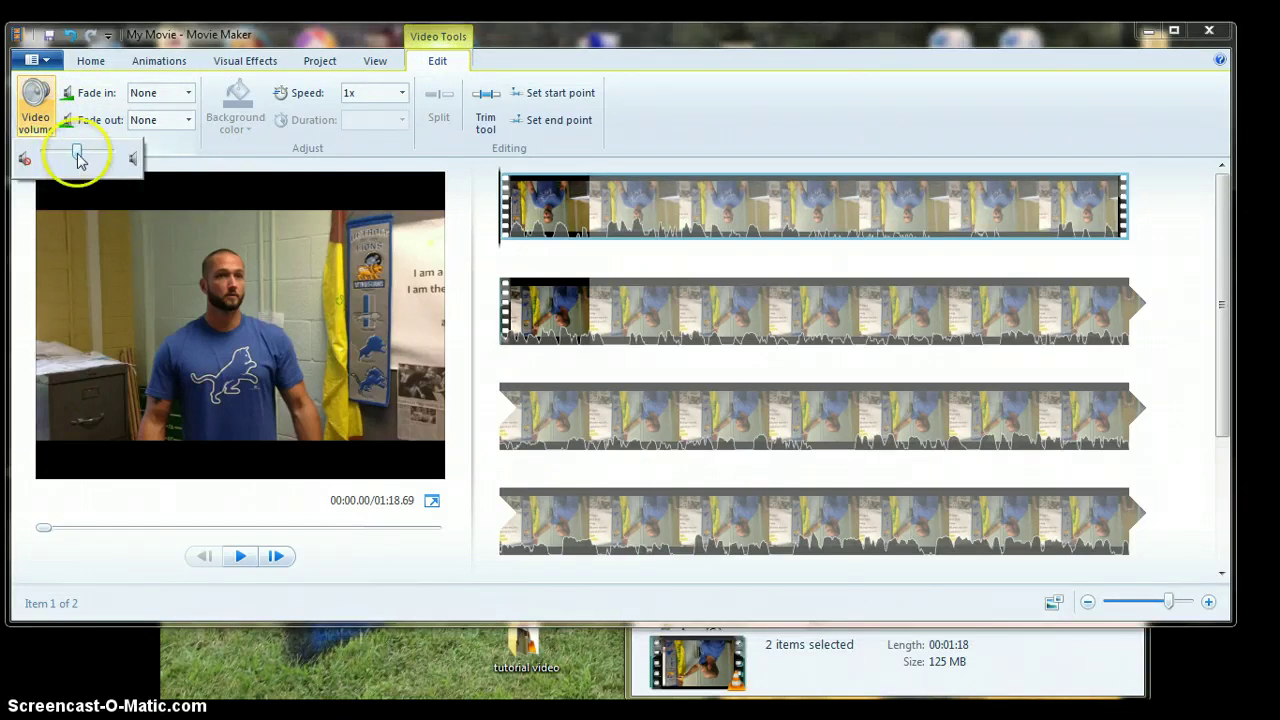
drag(78, 157, 81, 160)
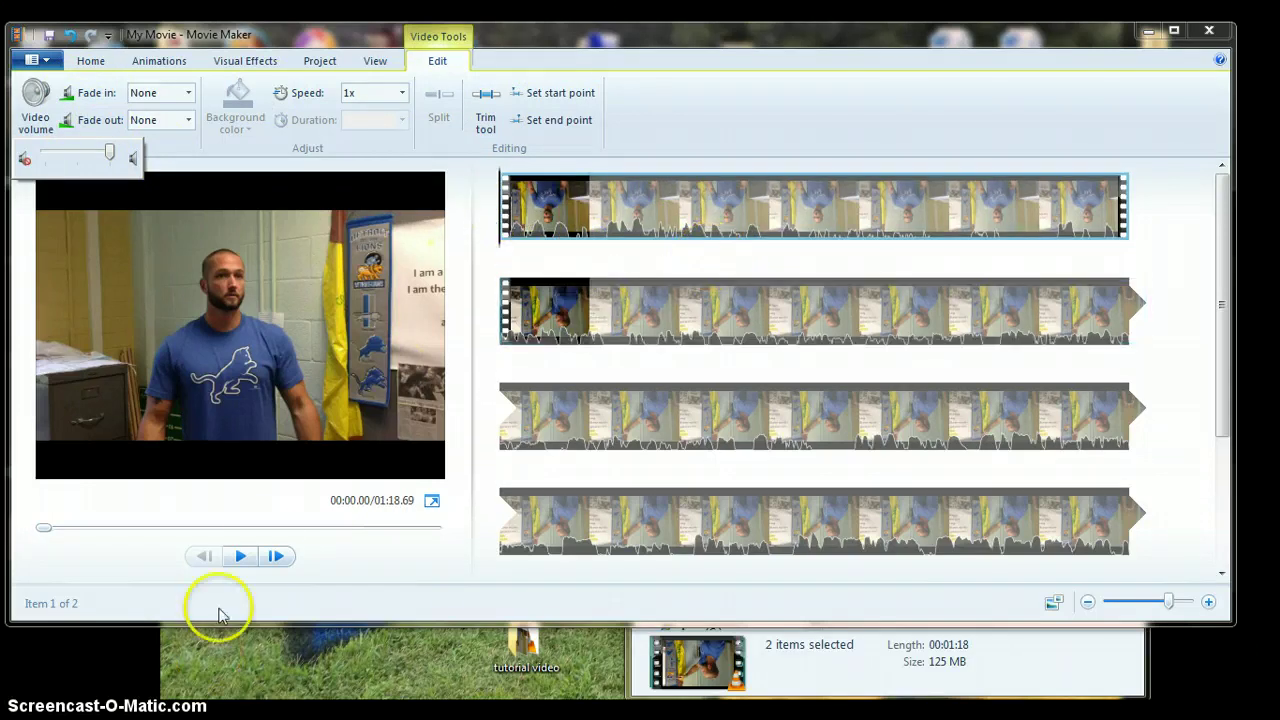
- Preview the first clip through to the beginning of the second, and return the playhead to the movie's start
click(246, 557)
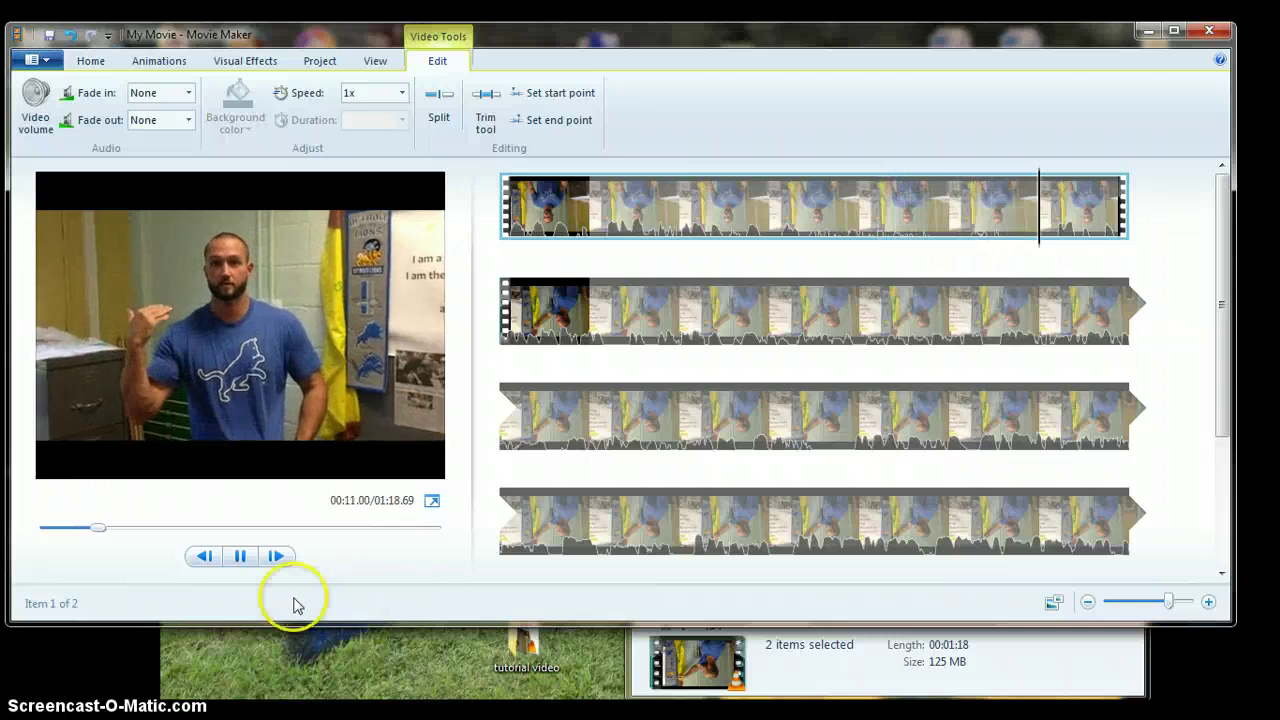
click(246, 565)
click(560, 190)
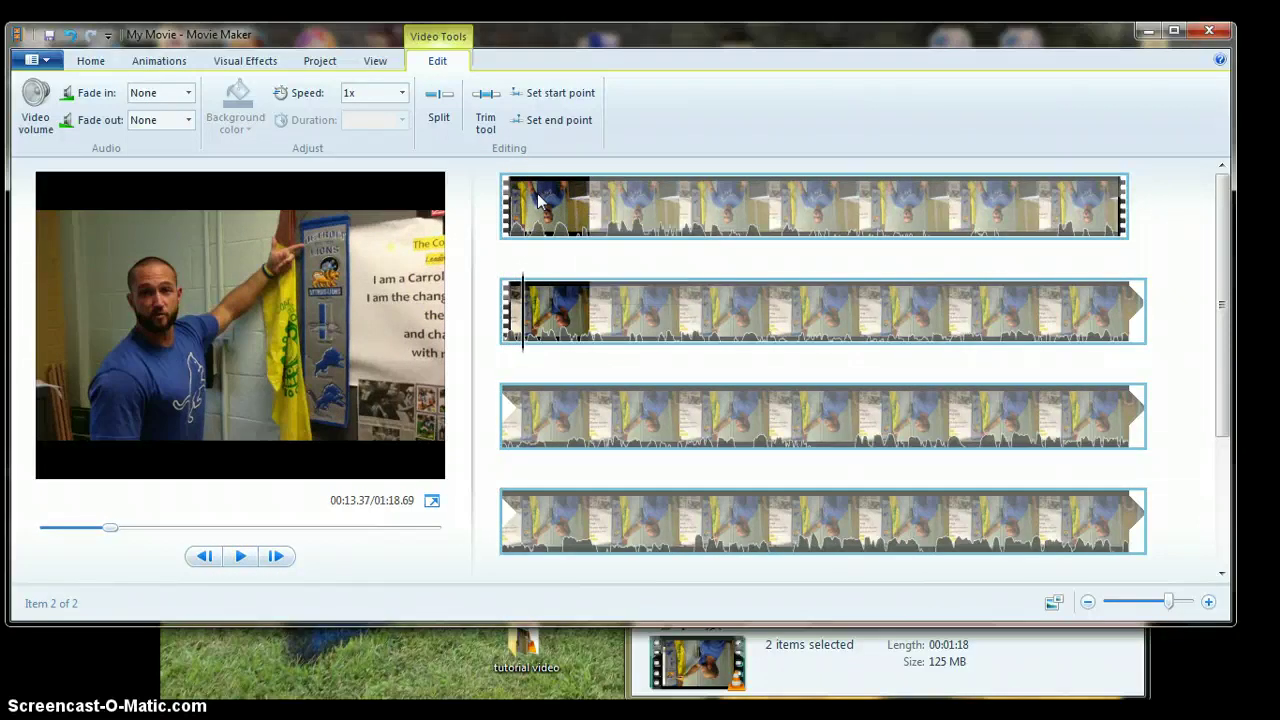
drag(543, 200, 505, 210)
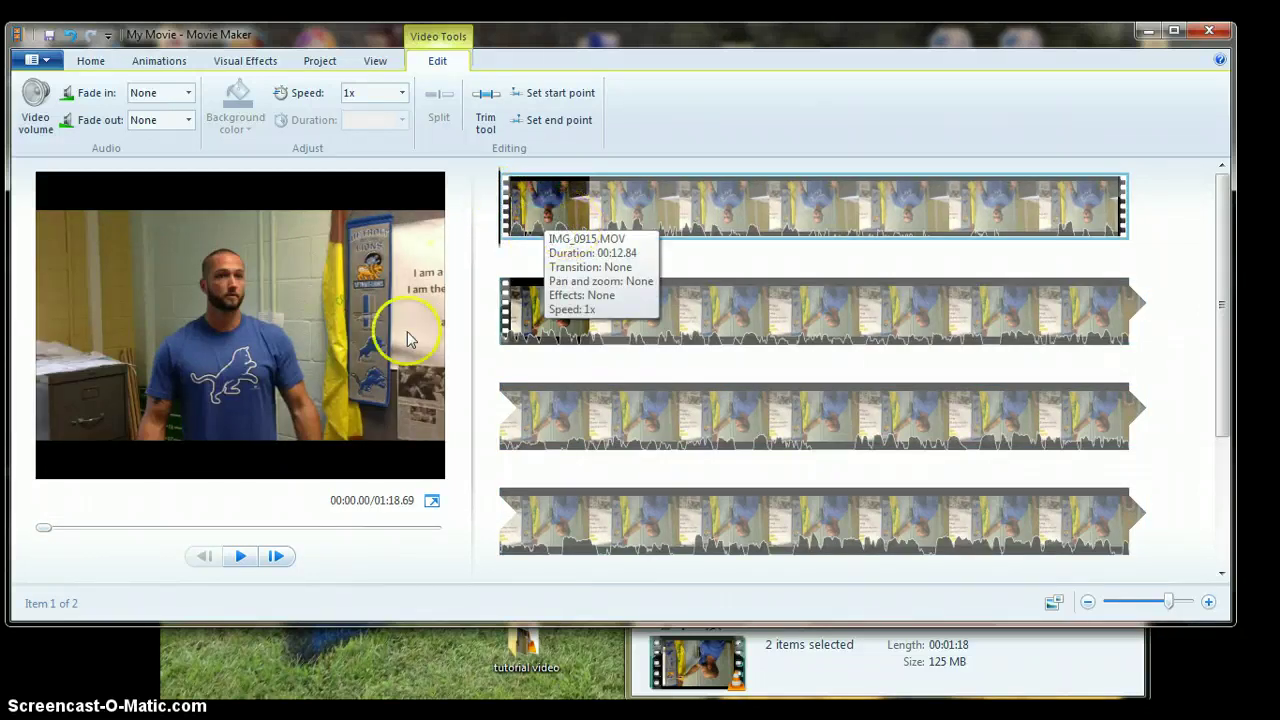
- Locate the end of the unwanted opening in IMG_0915 and set the clip's start point at 00:02.13
click(238, 557)
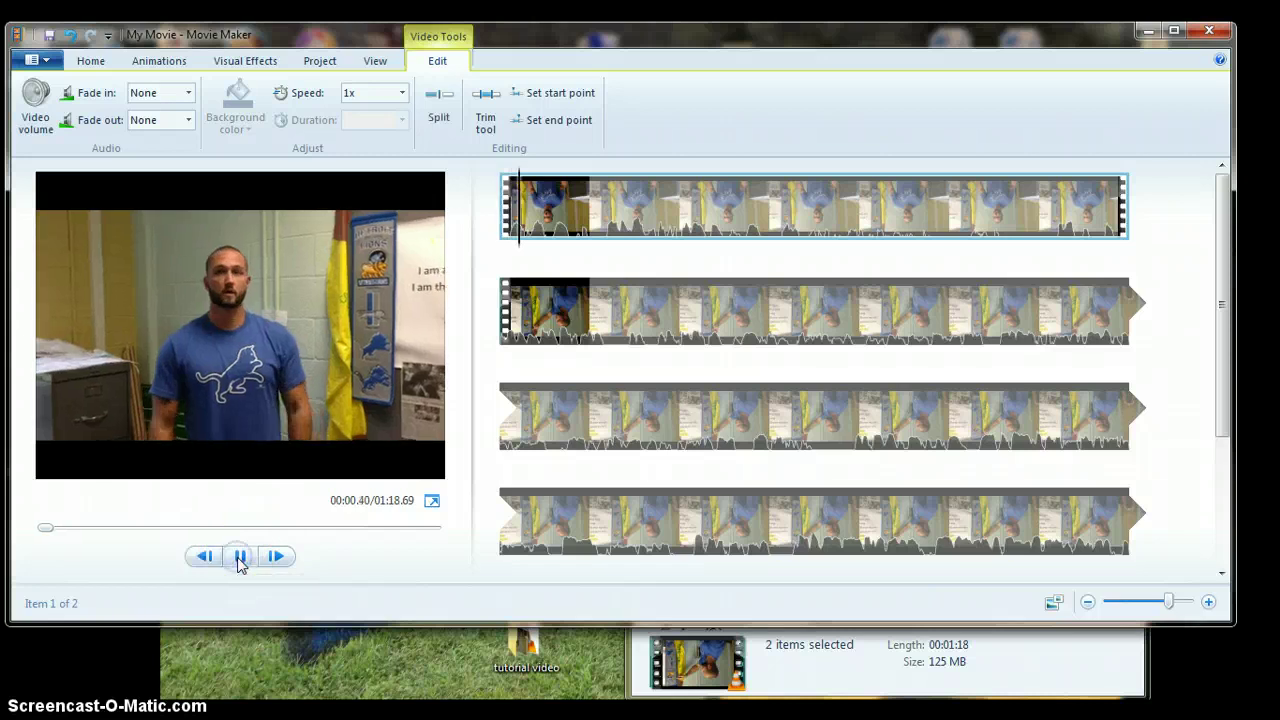
click(240, 560)
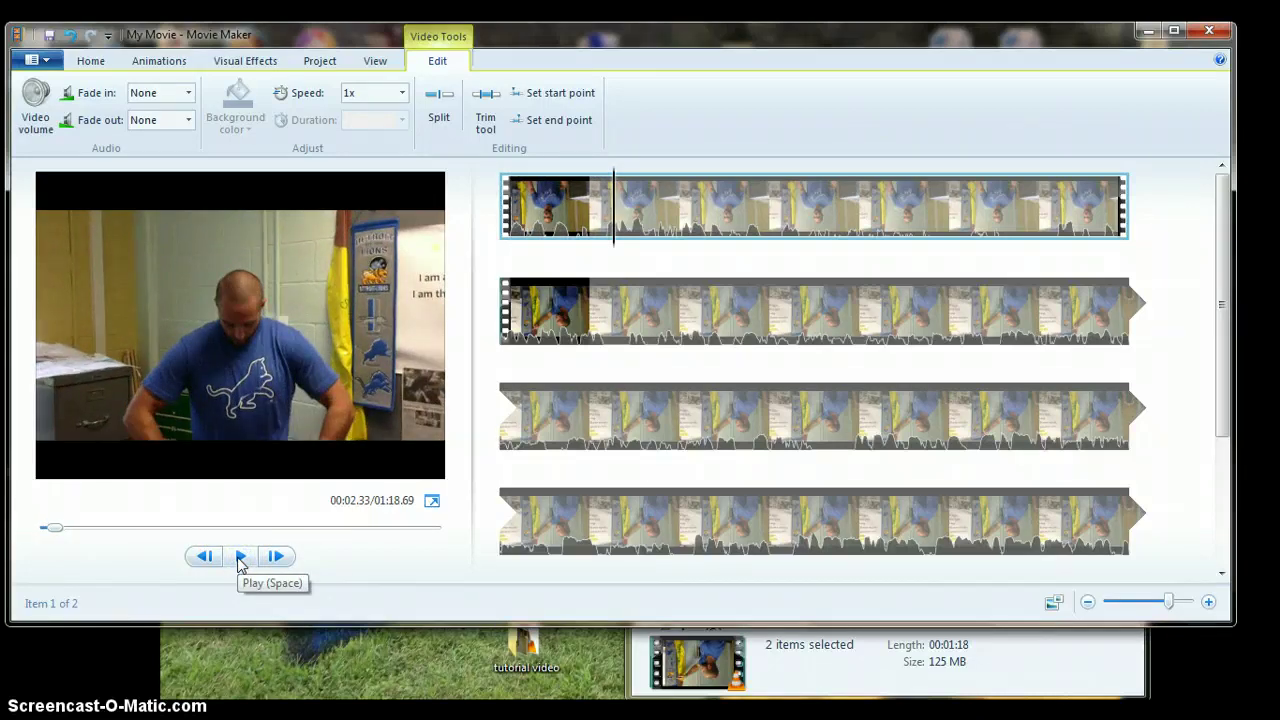
click(240, 560)
click(242, 562)
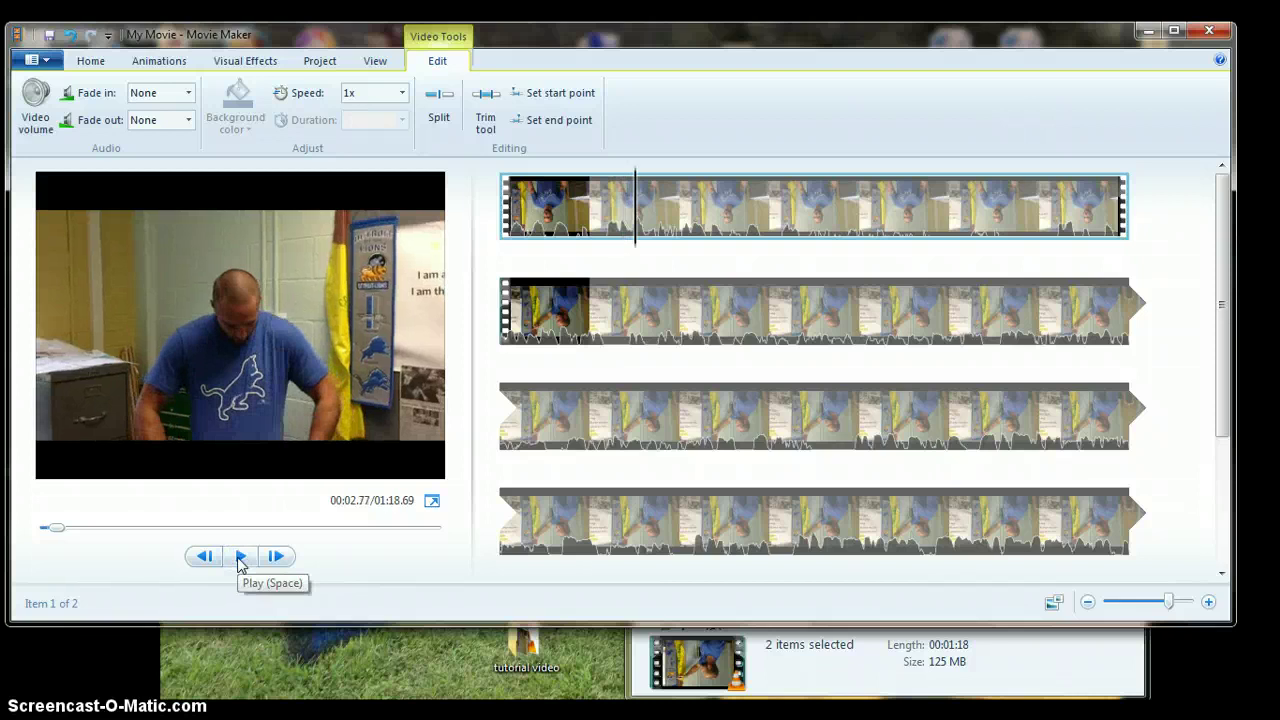
click(619, 208)
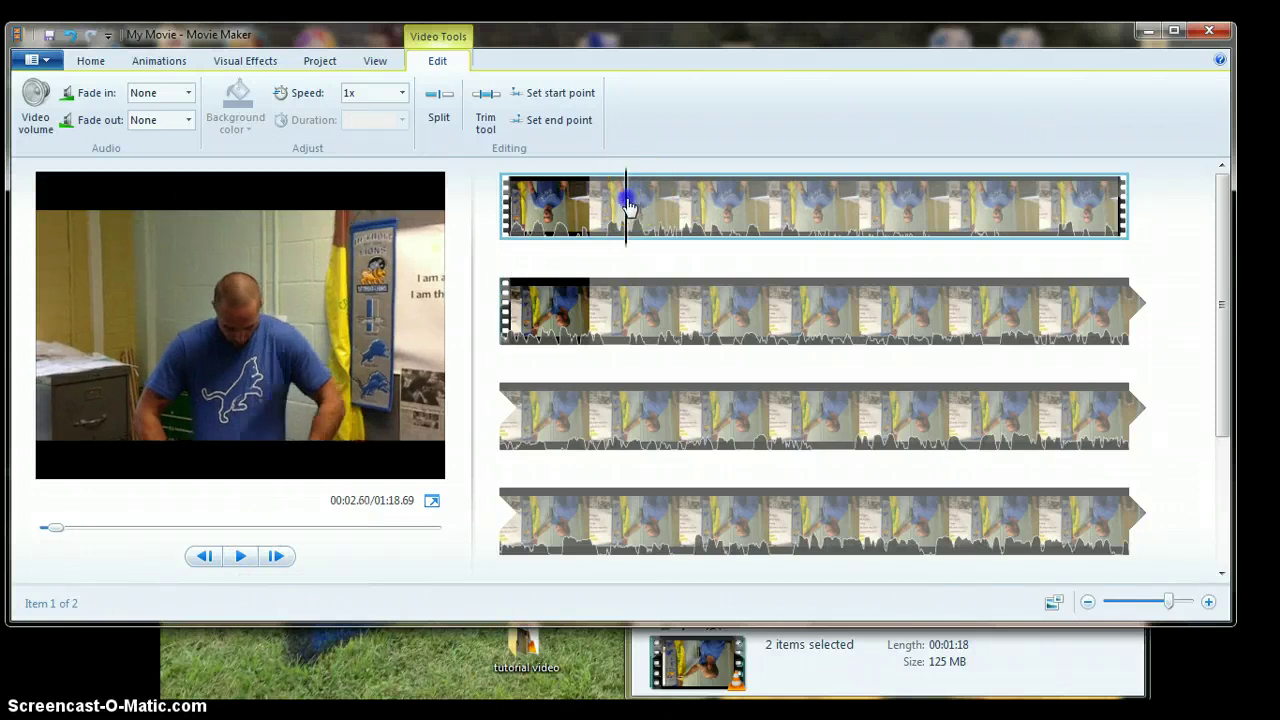
click(609, 210)
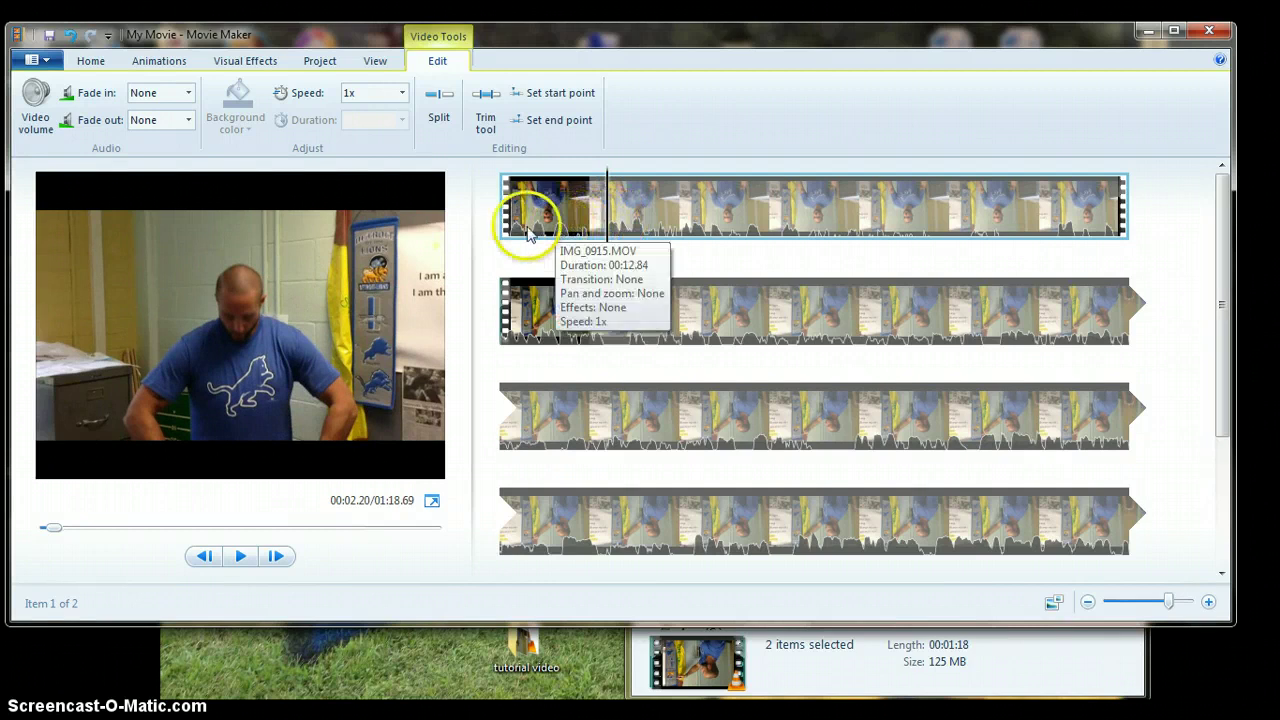
click(609, 238)
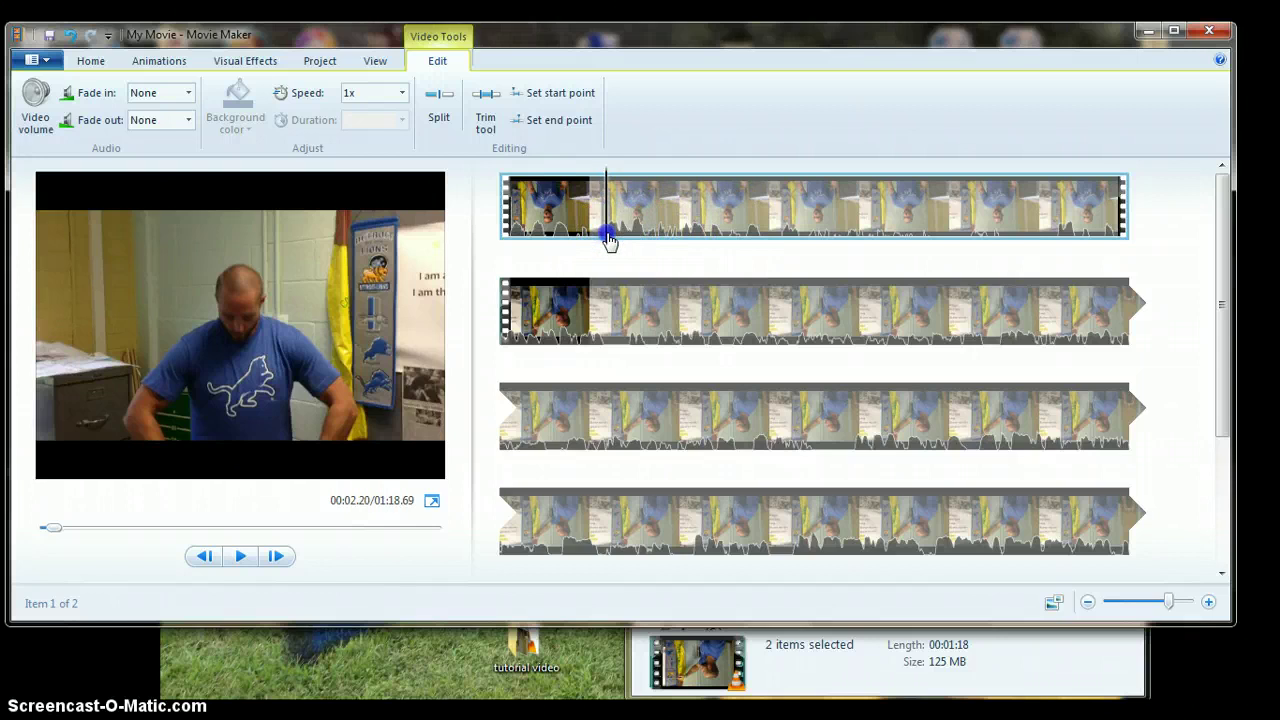
click(238, 557)
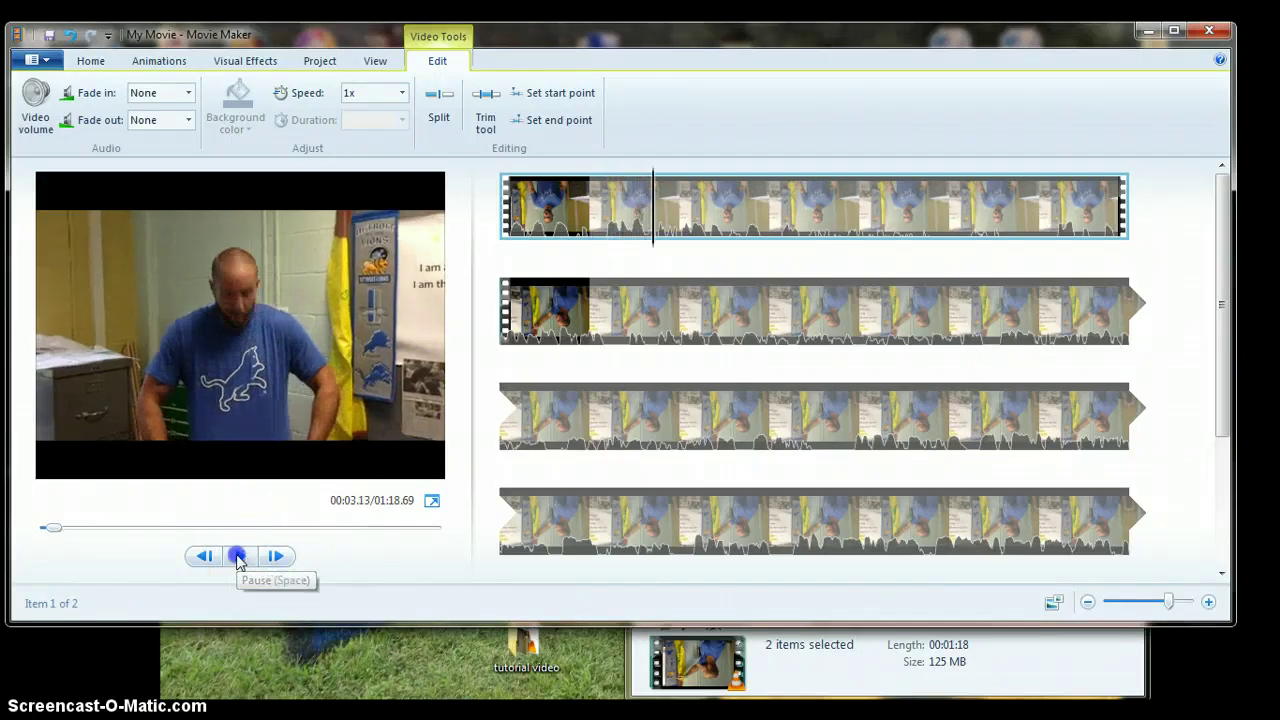
click(238, 557)
click(610, 238)
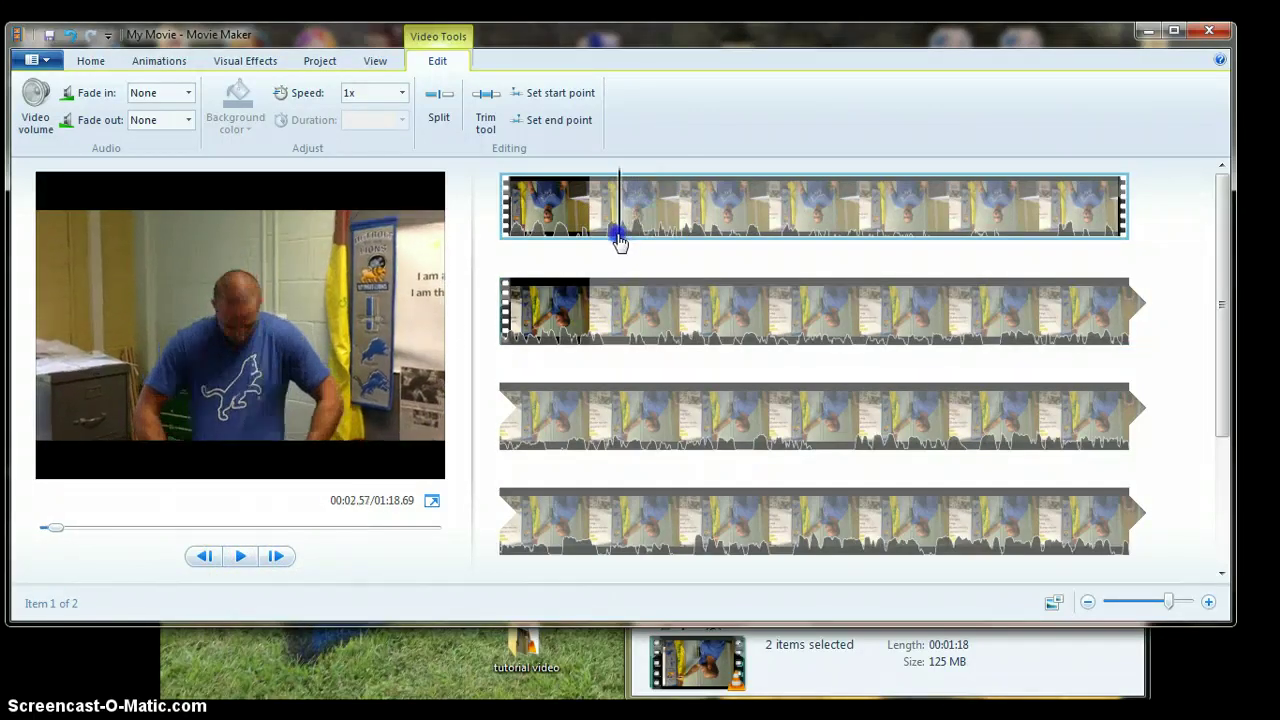
click(604, 240)
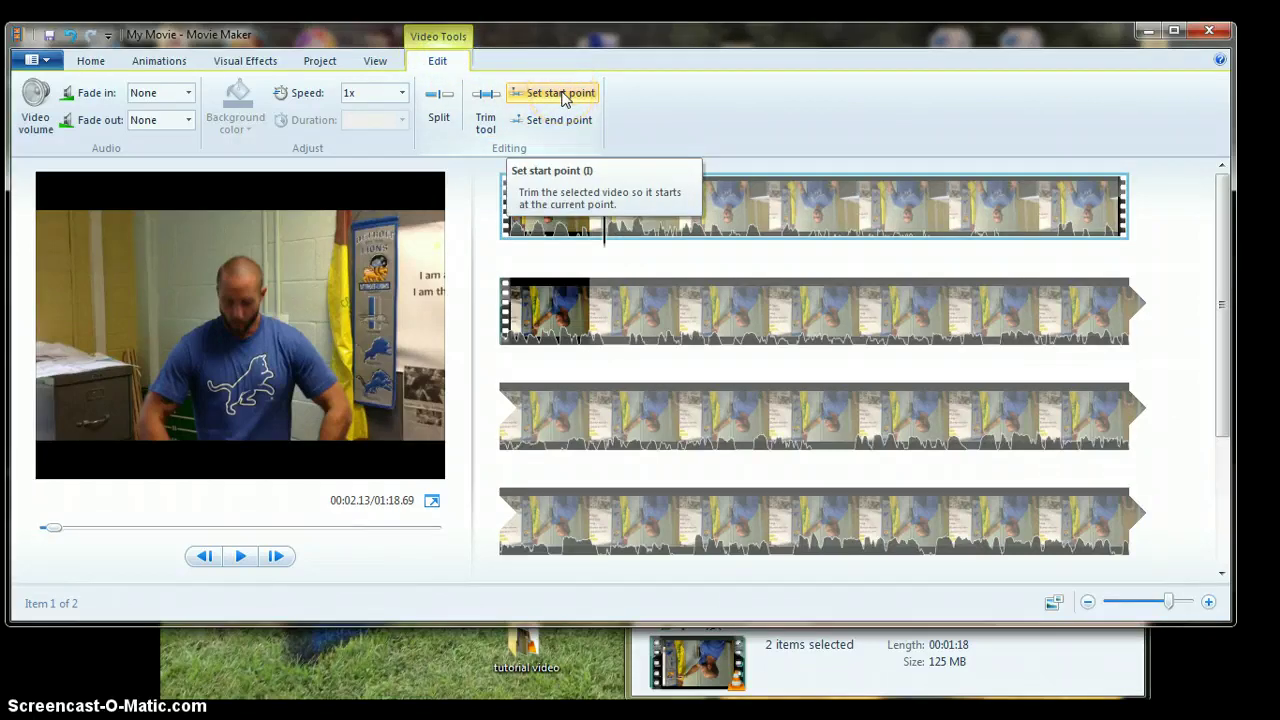
click(562, 93)
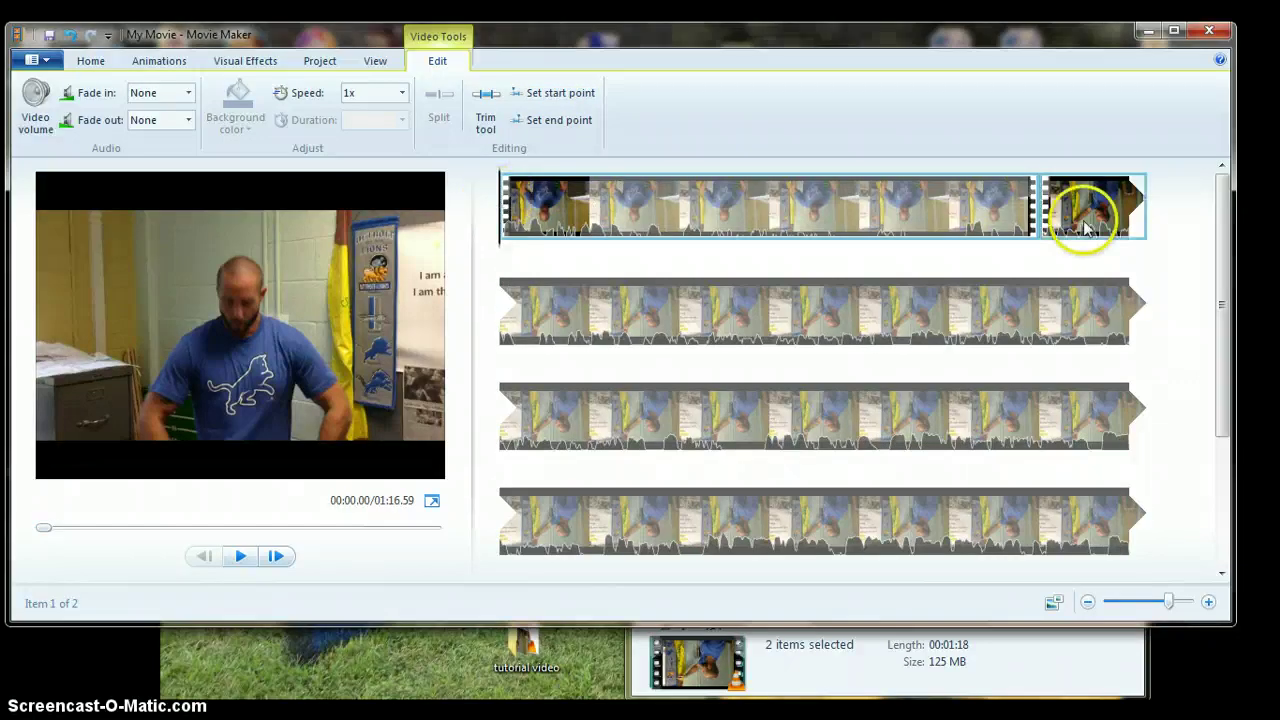
- Locate where the unwanted ending of IMG_0915 begins and set the clip's end point at about 00:07.20
click(951, 218)
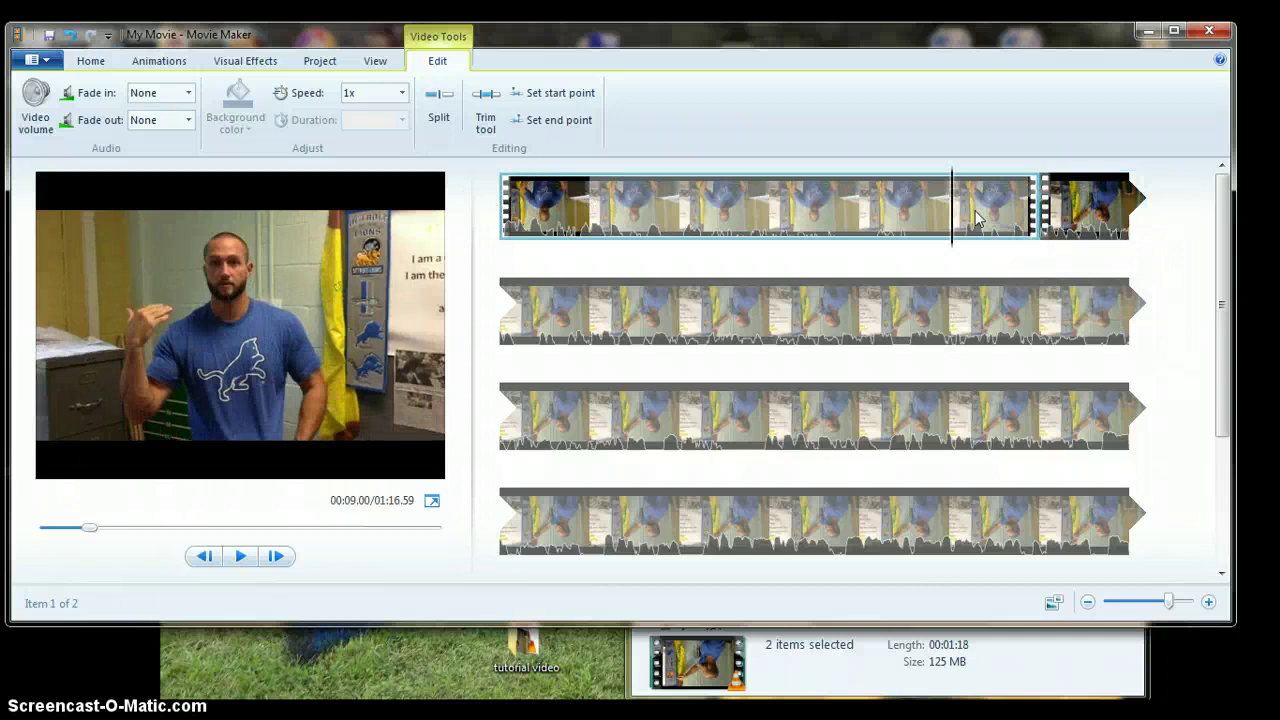
click(923, 210)
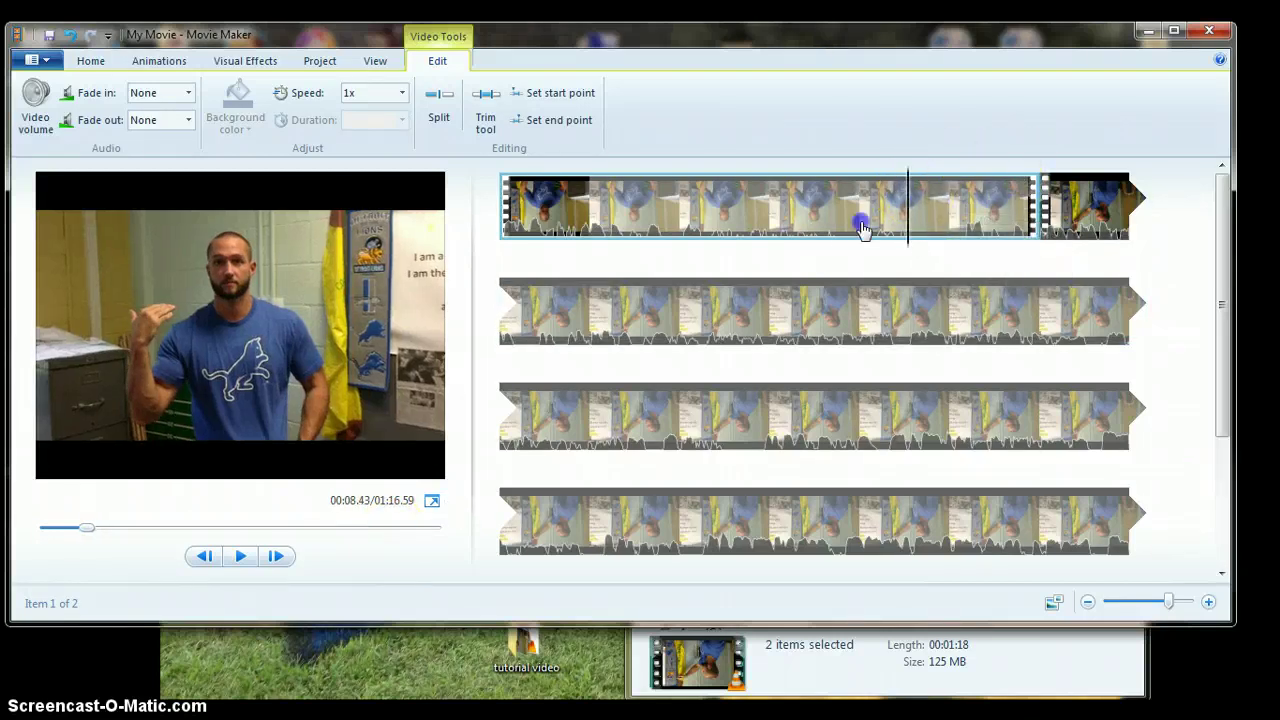
click(827, 230)
drag(827, 230, 819, 232)
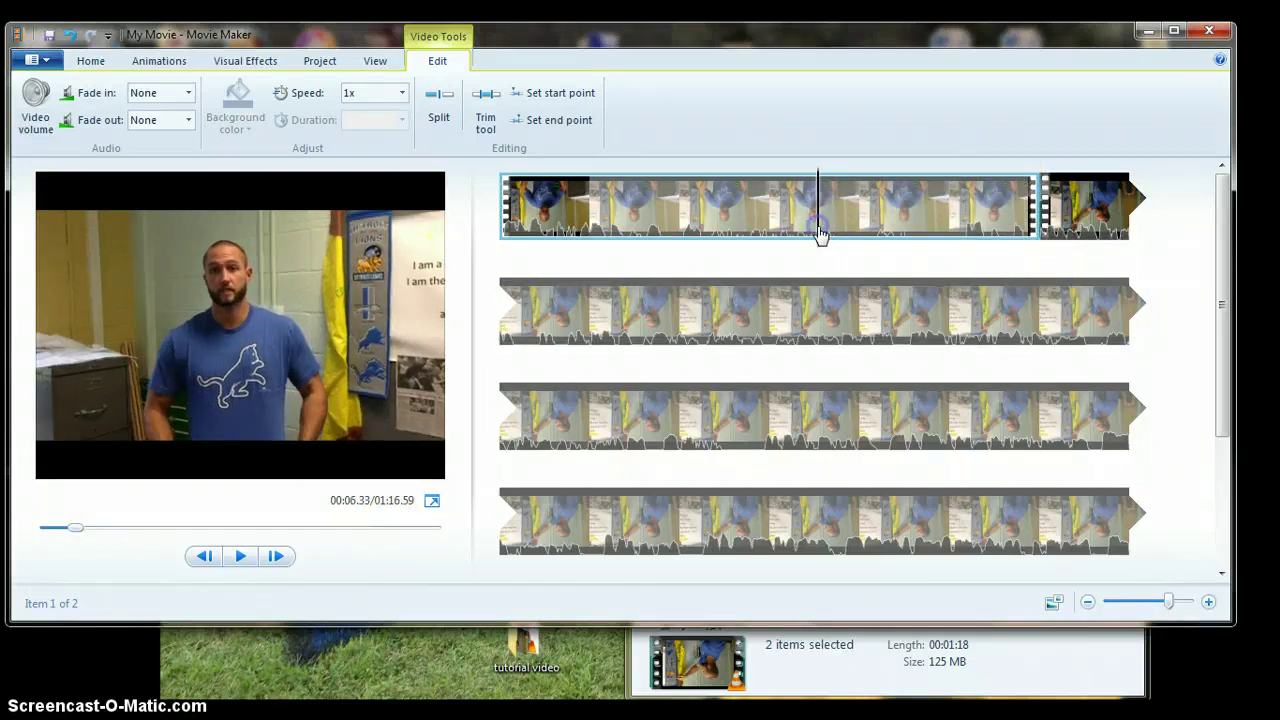
click(240, 560)
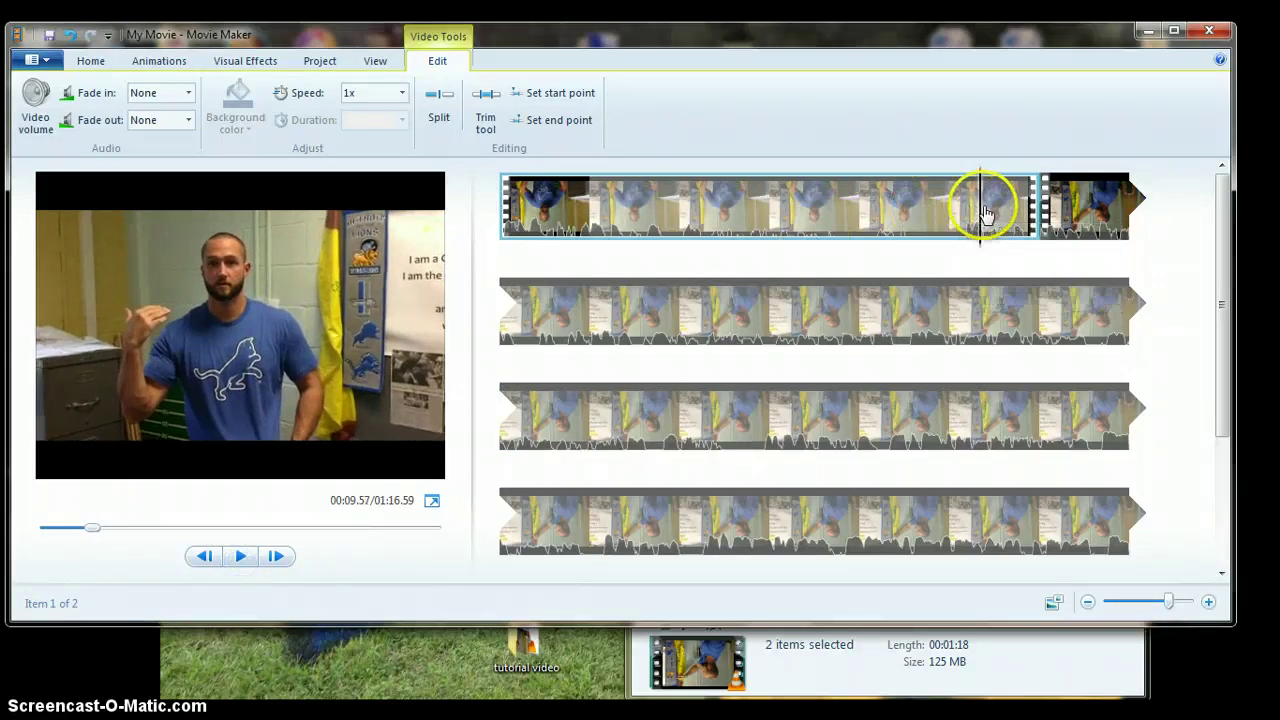
drag(983, 213, 906, 228)
click(243, 561)
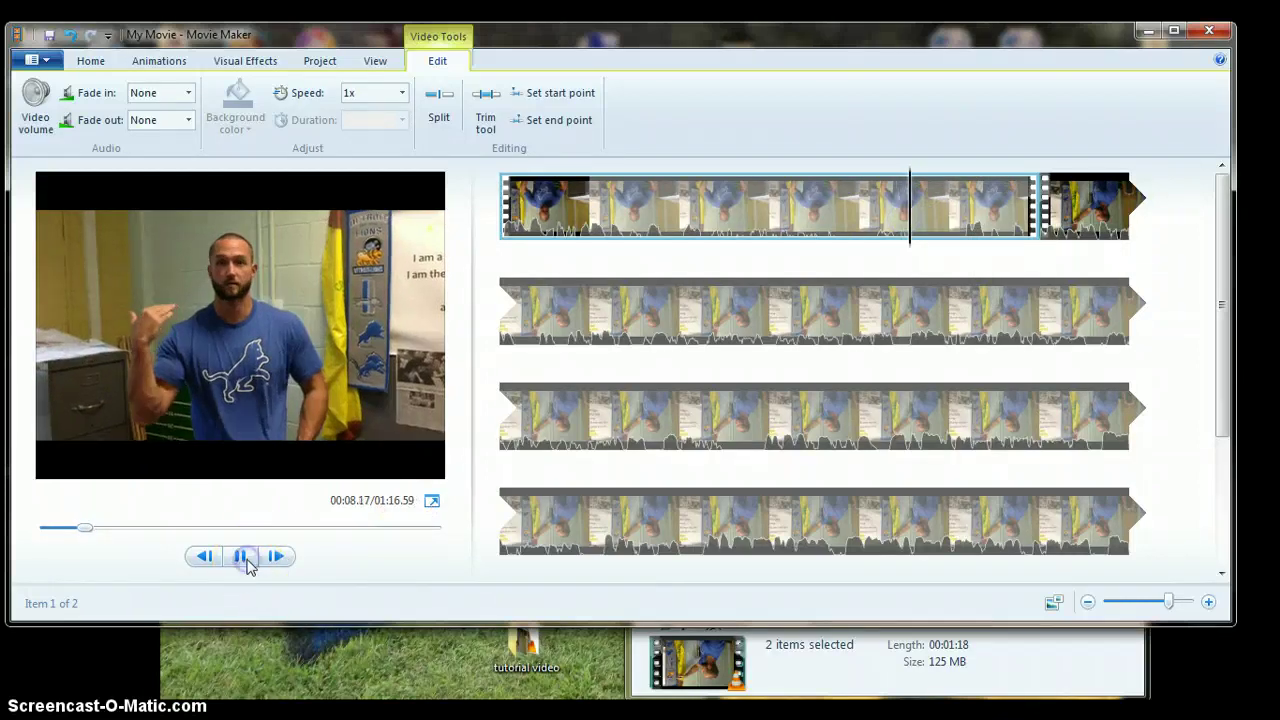
click(246, 560)
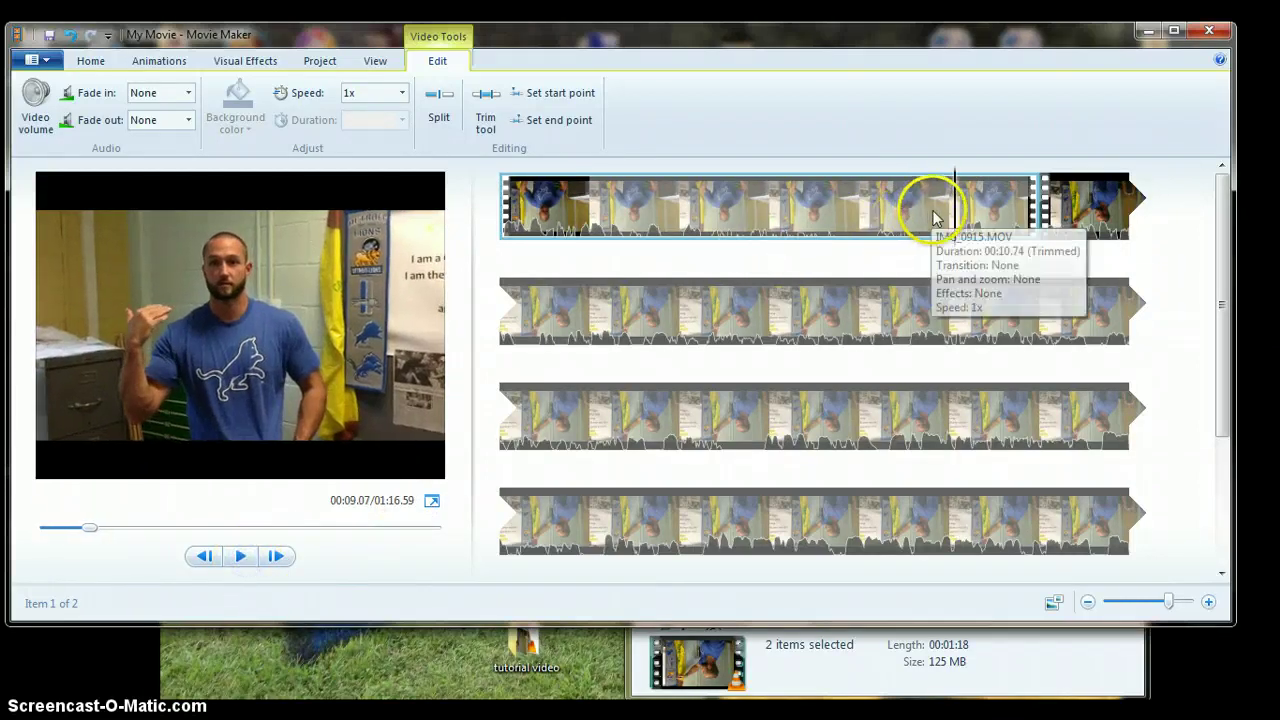
drag(957, 217, 842, 210)
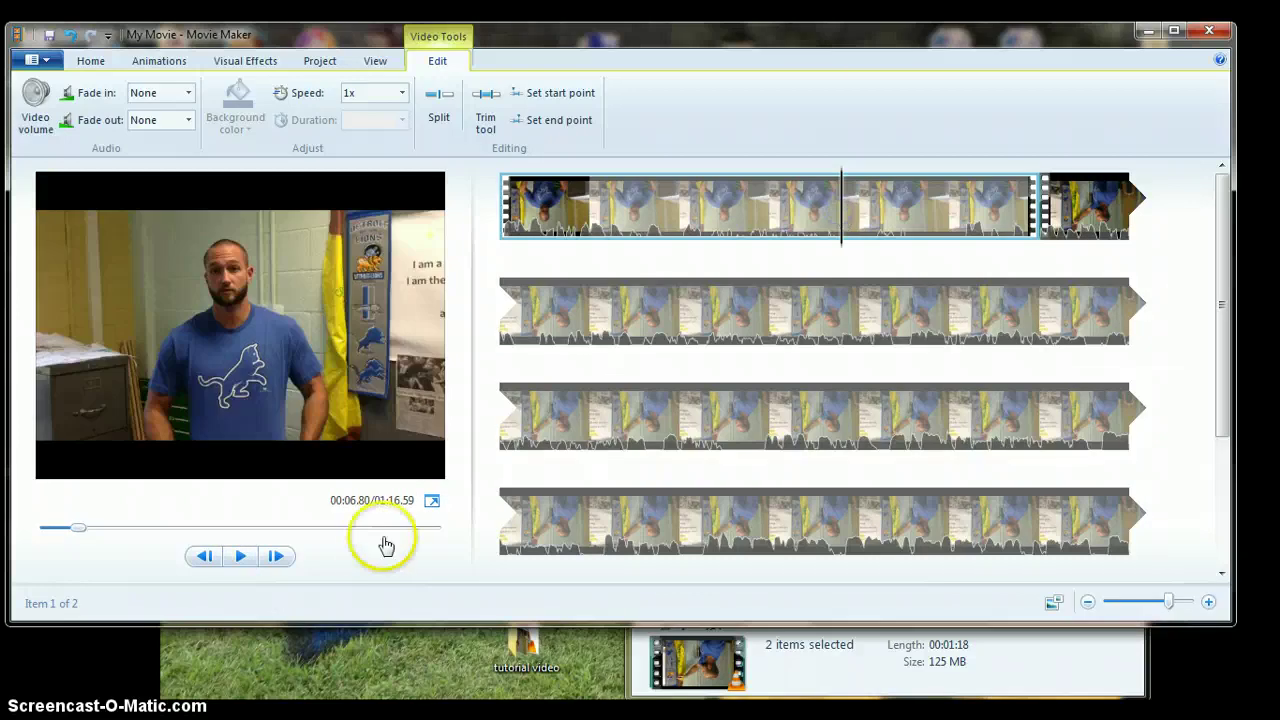
click(240, 557)
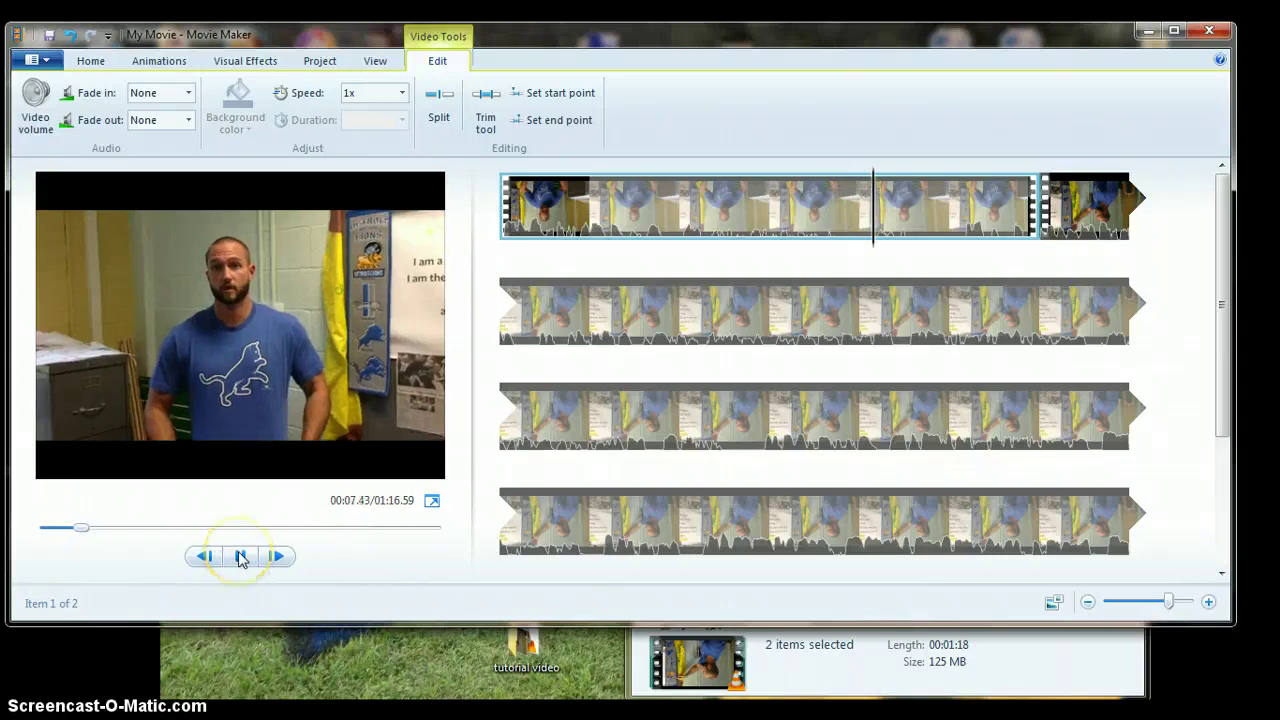
click(240, 557)
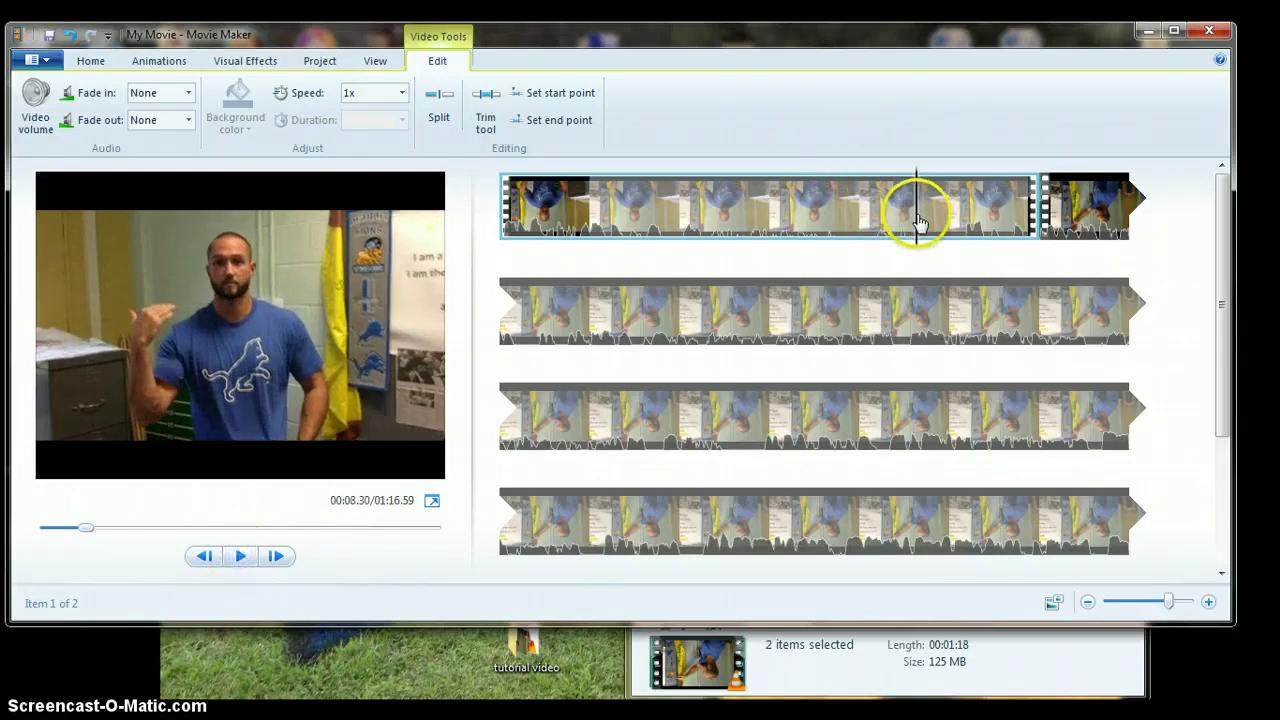
drag(917, 222, 864, 225)
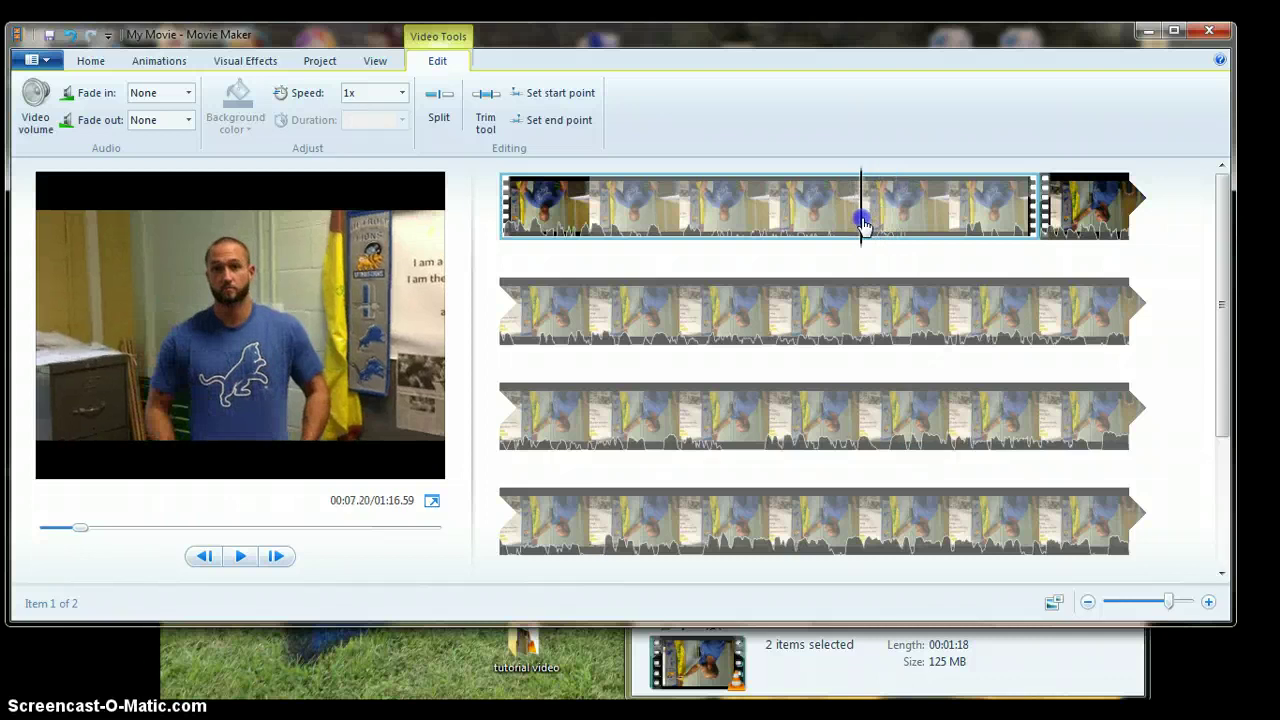
click(573, 127)
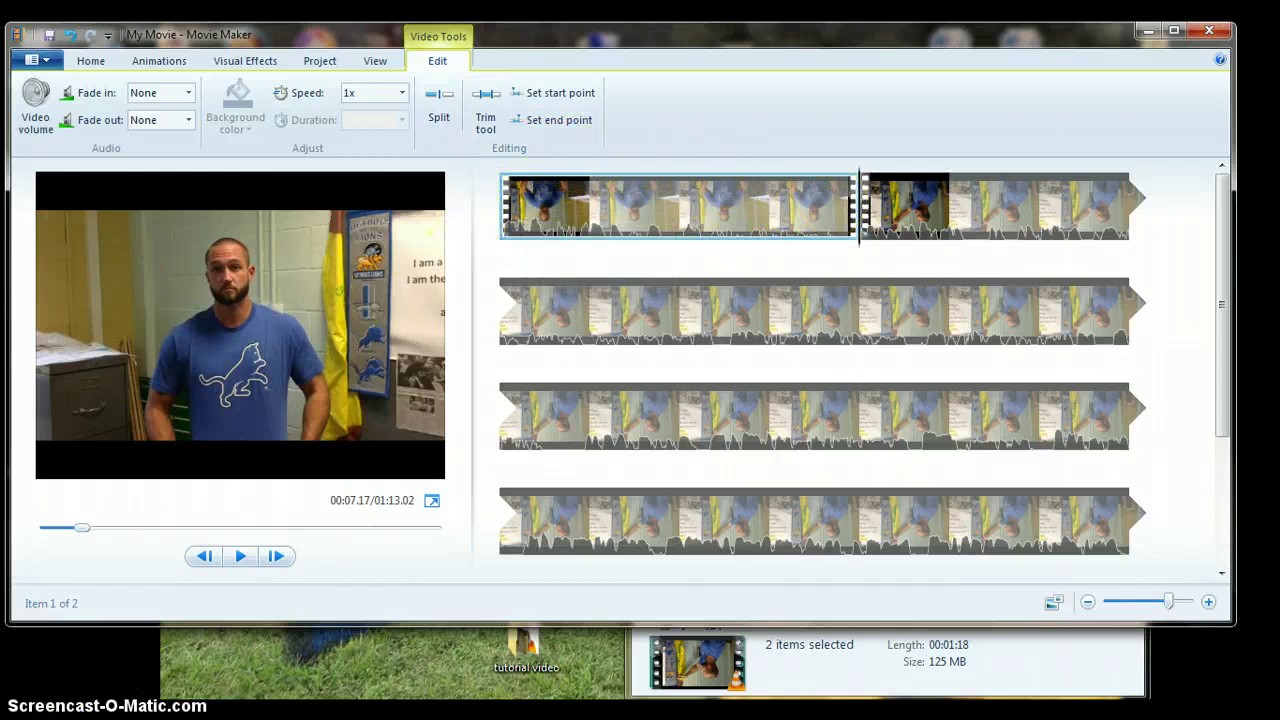
- Locate the end of the unwanted opening in the second clip and set its start point at 00:10.70 on the movie timeline
key(Right)
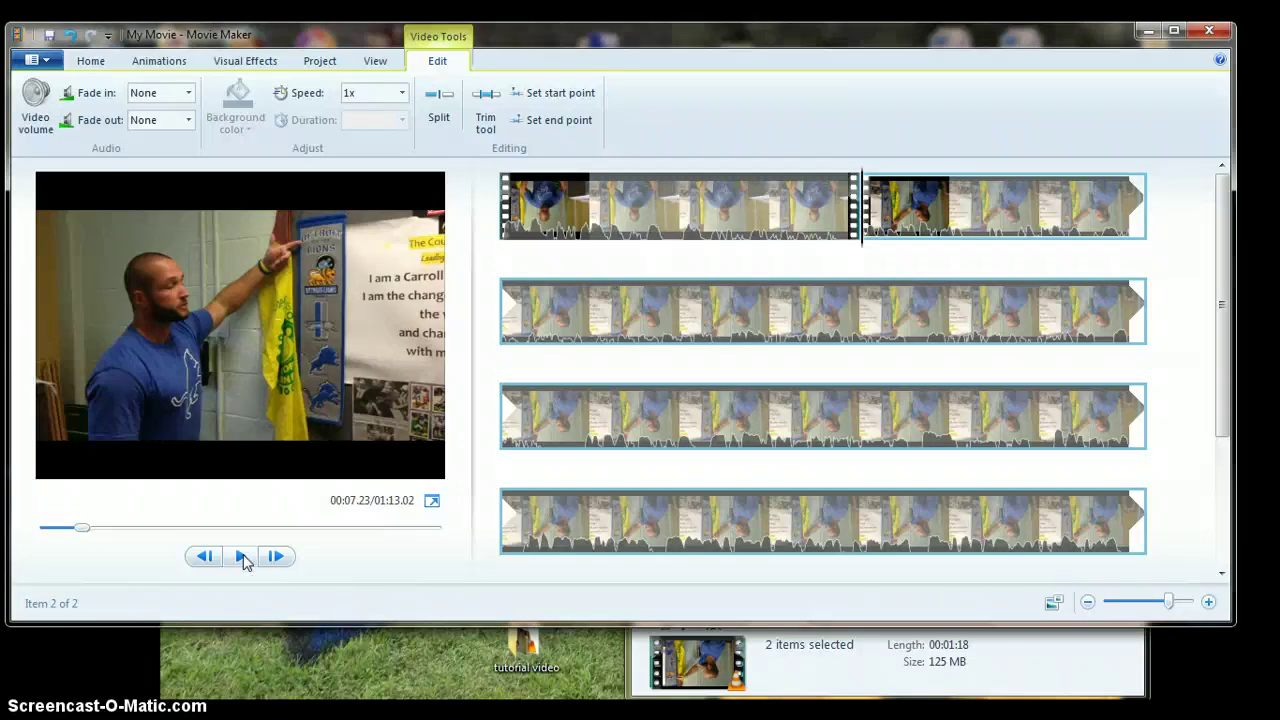
click(243, 556)
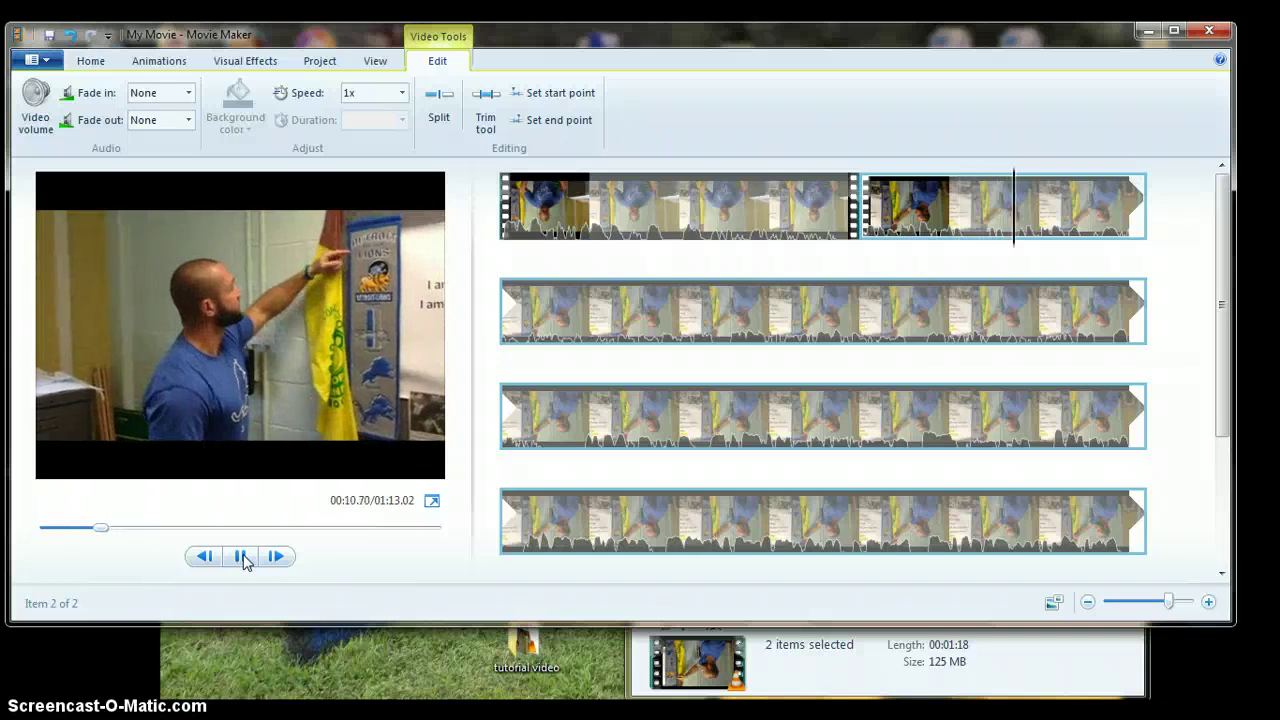
click(243, 556)
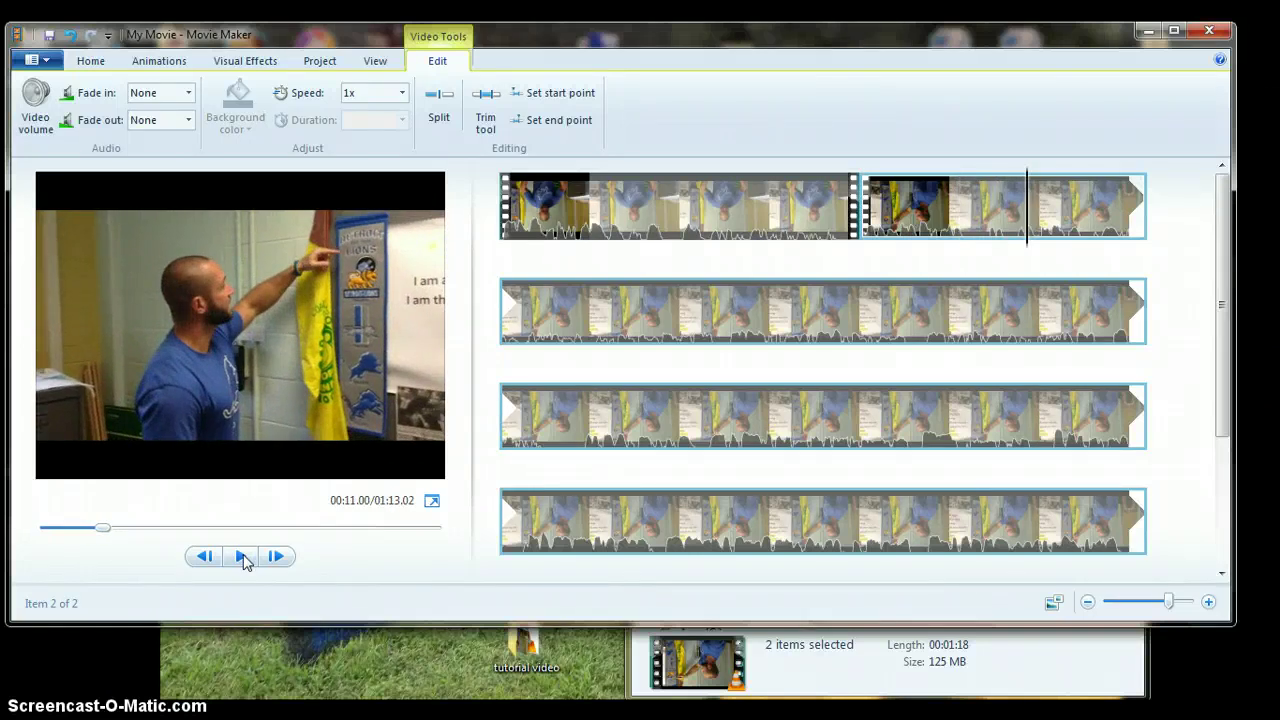
click(984, 230)
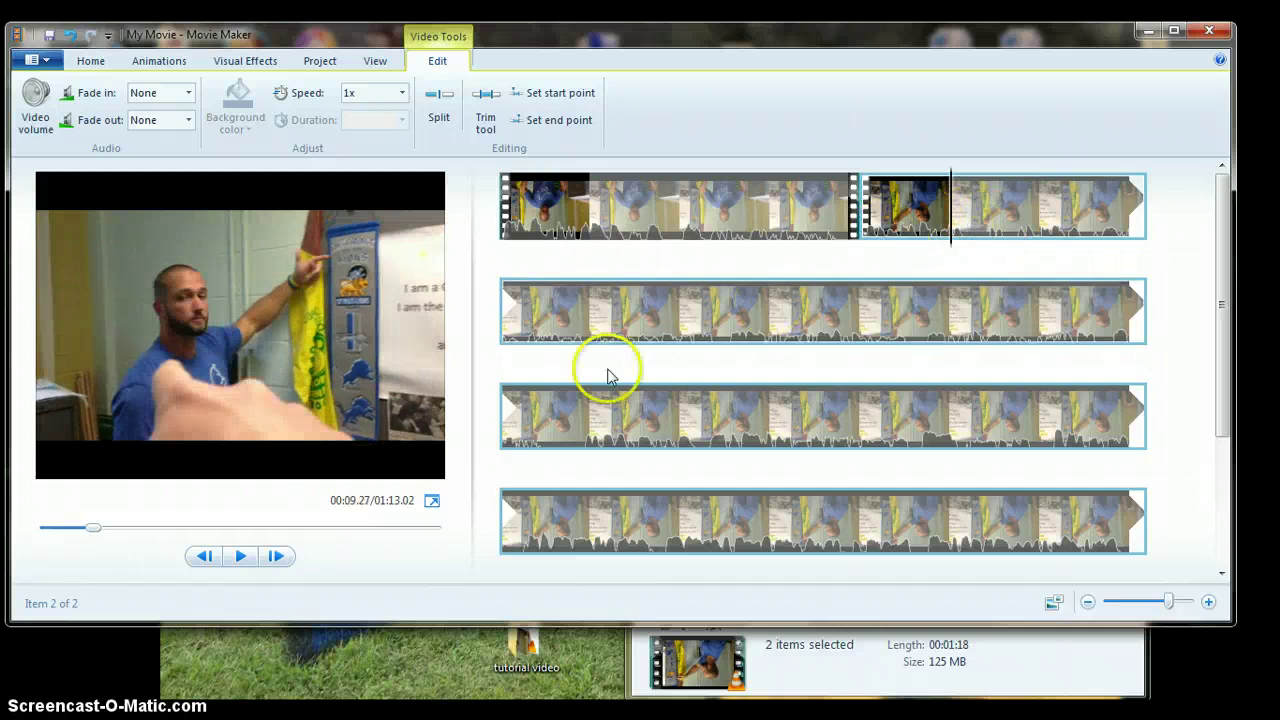
click(240, 556)
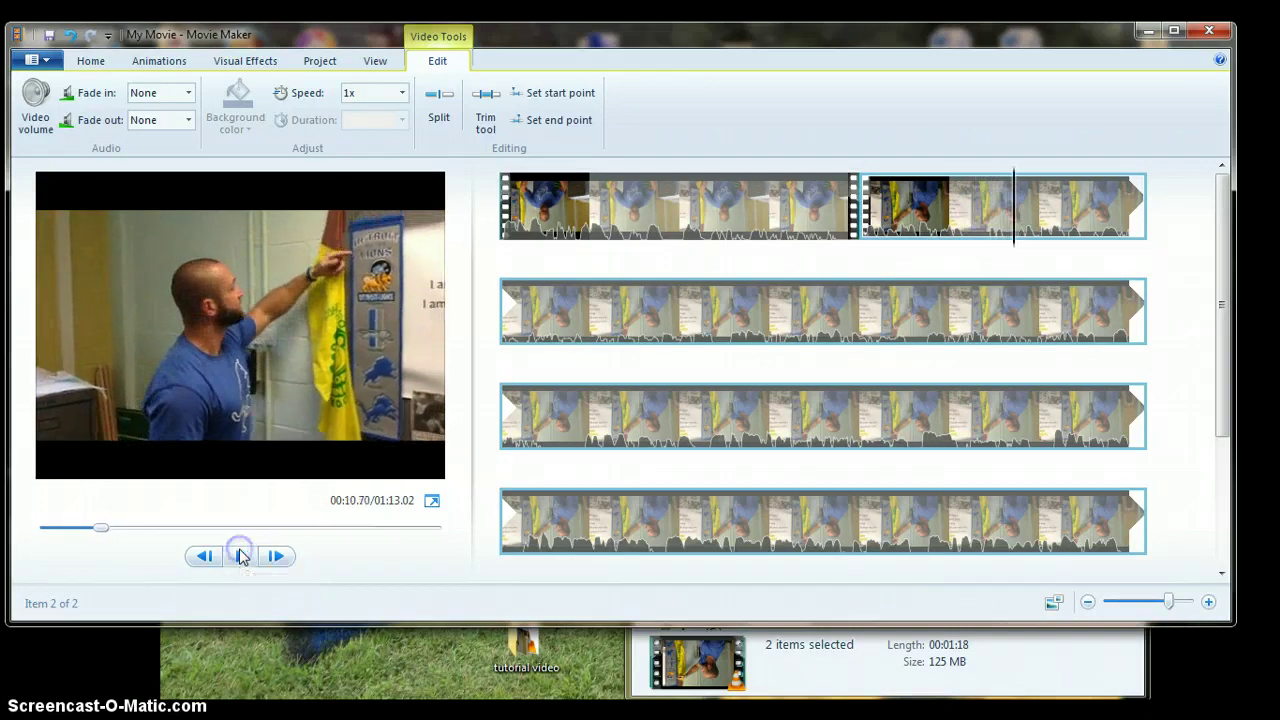
click(240, 556)
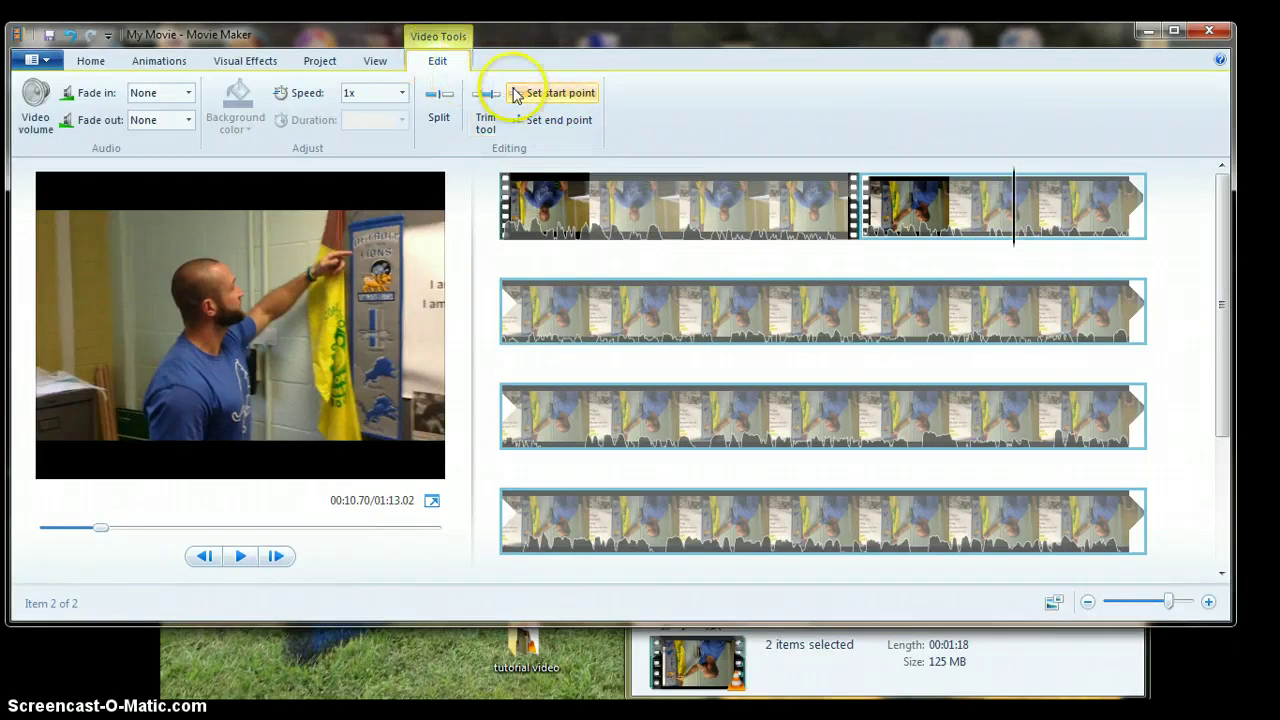
click(543, 94)
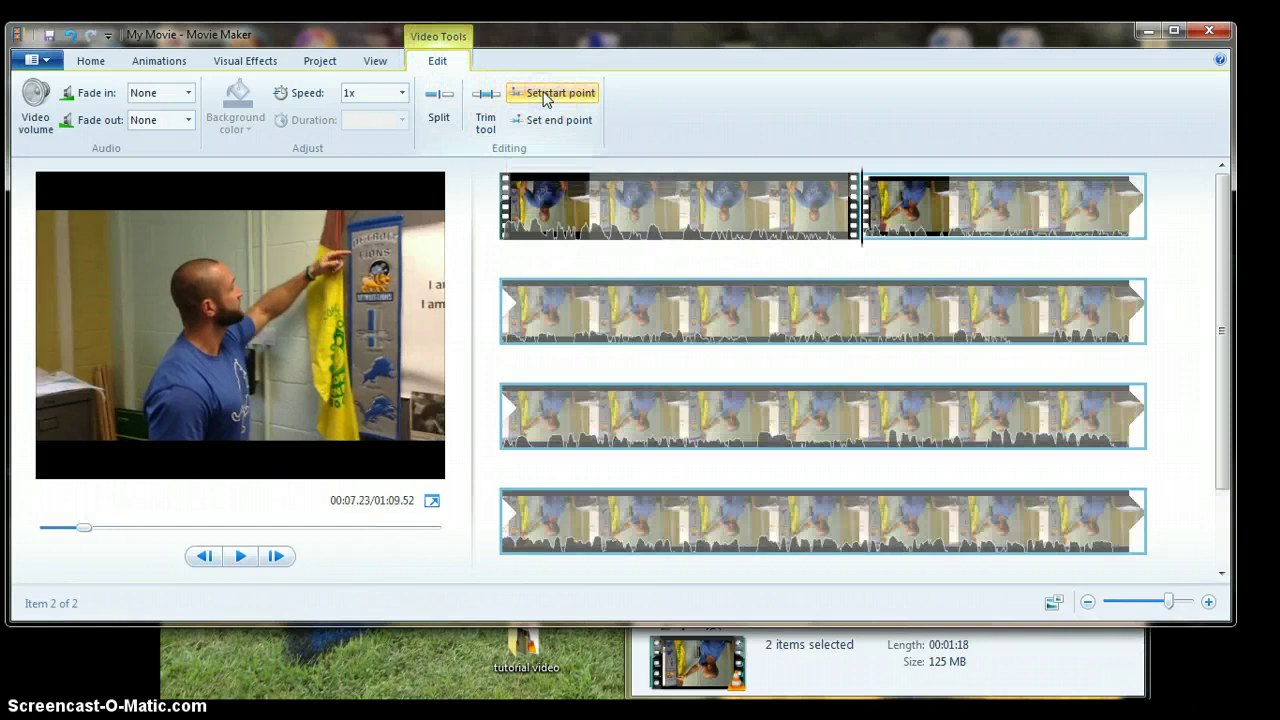
- Locate the start of the unwanted middle section in the second clip and split the clip at about 00:25.77
click(860, 195)
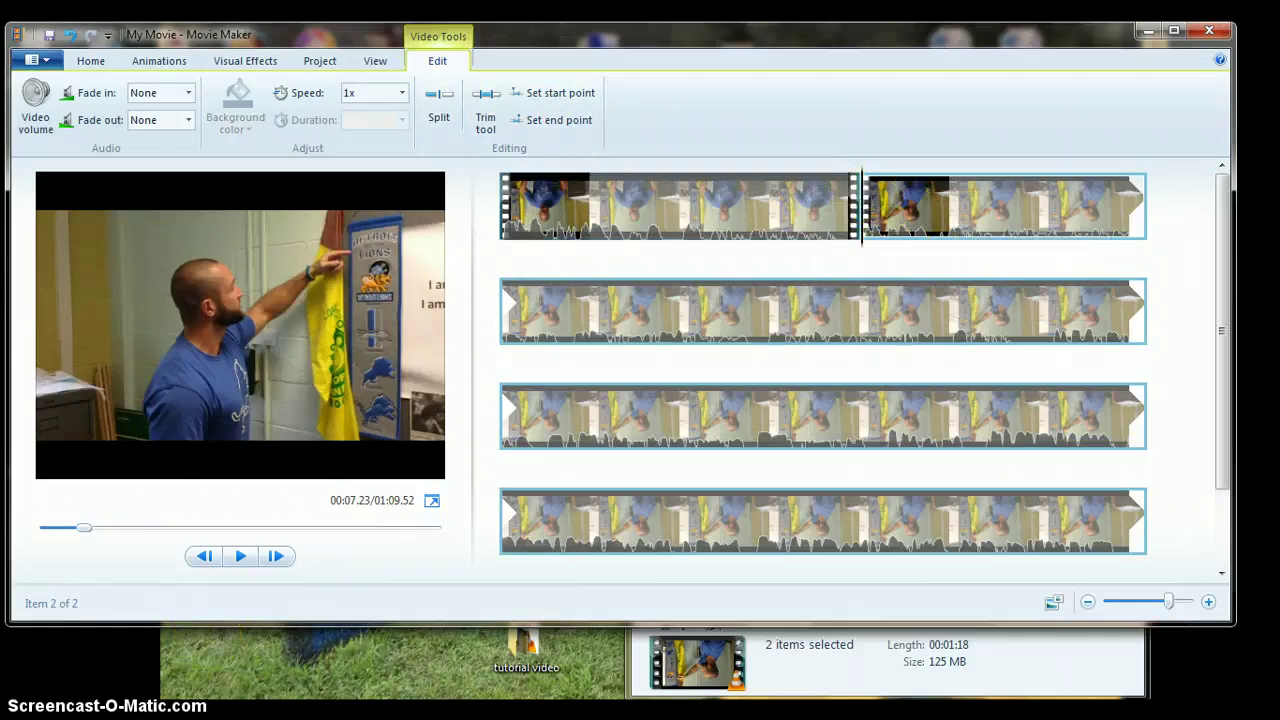
click(772, 310)
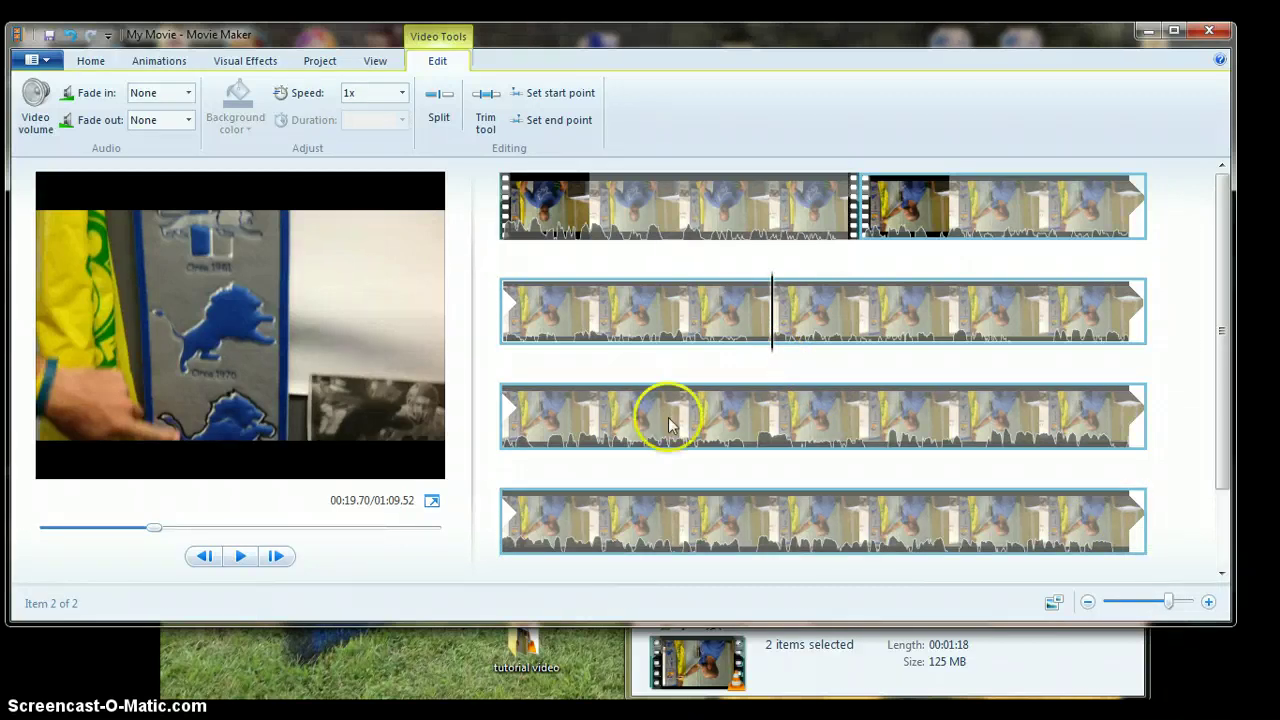
click(241, 557)
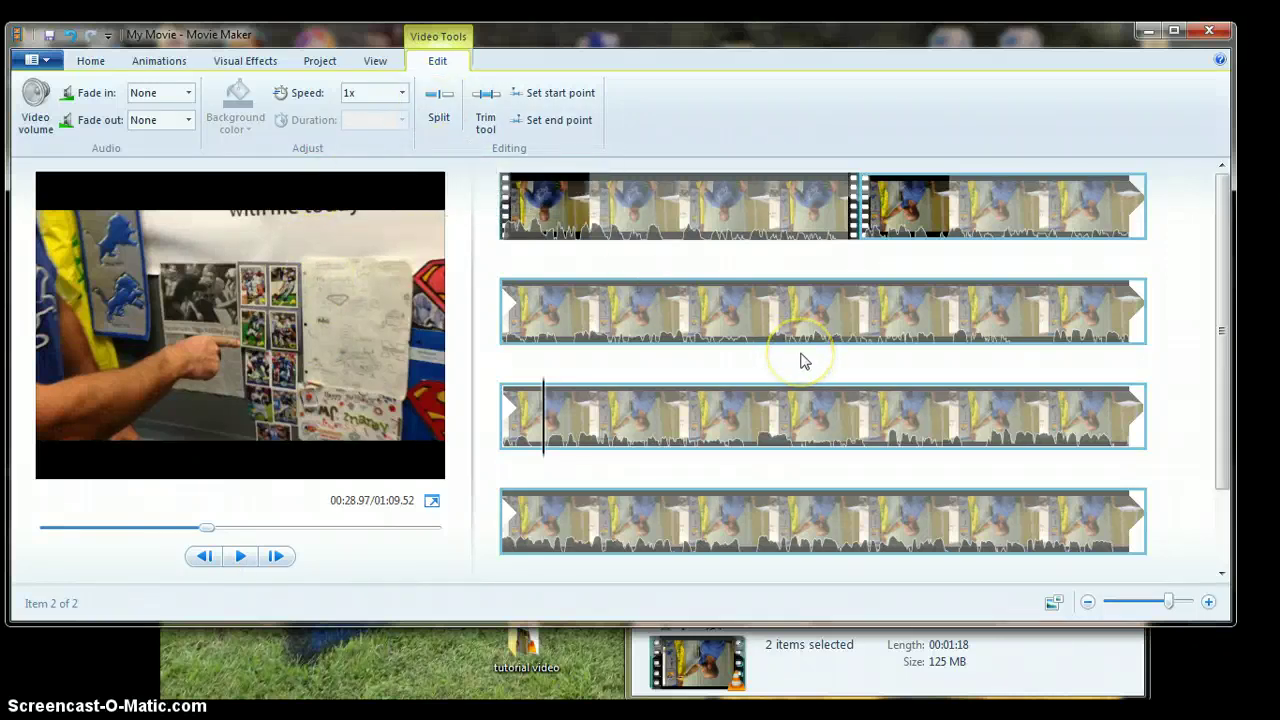
click(951, 323)
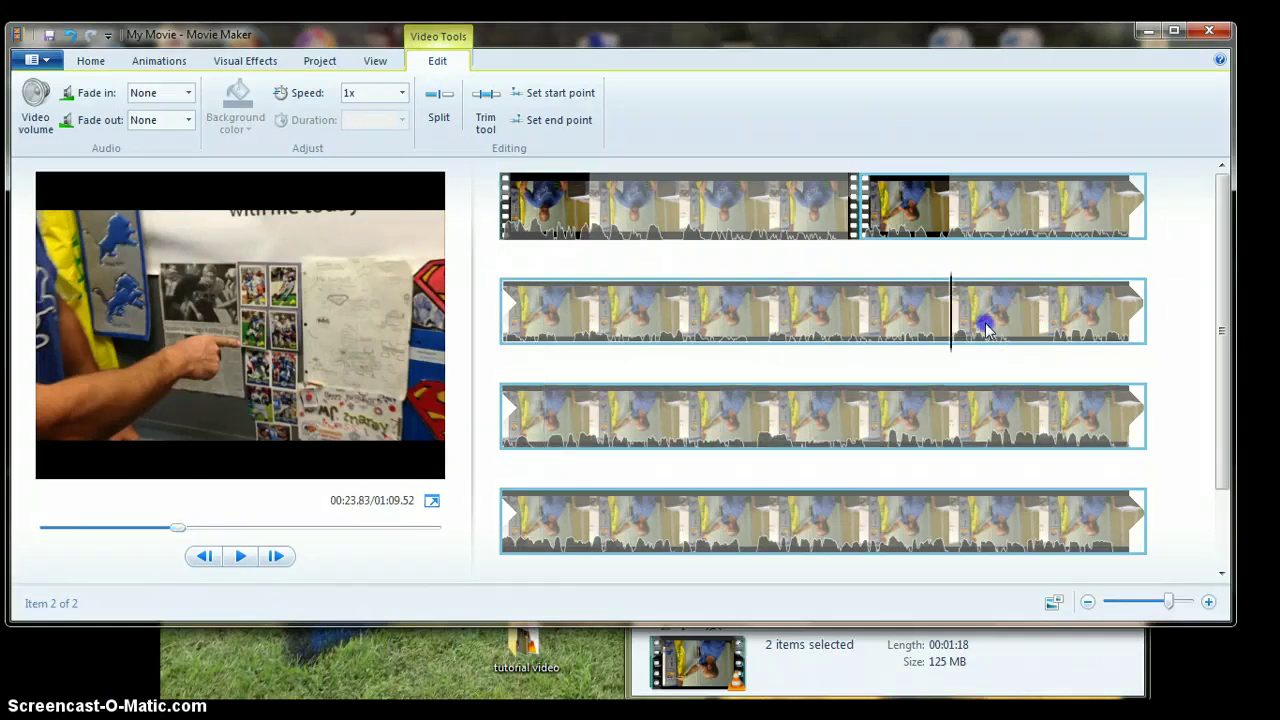
click(258, 563)
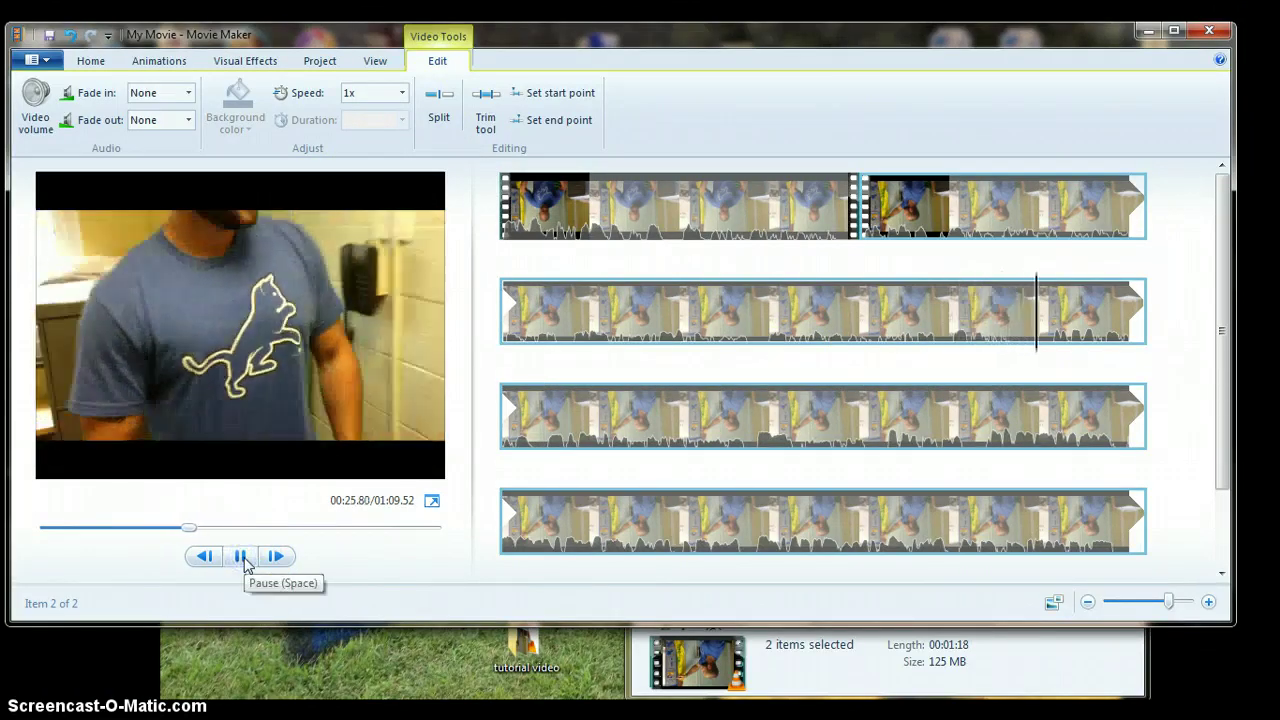
click(242, 558)
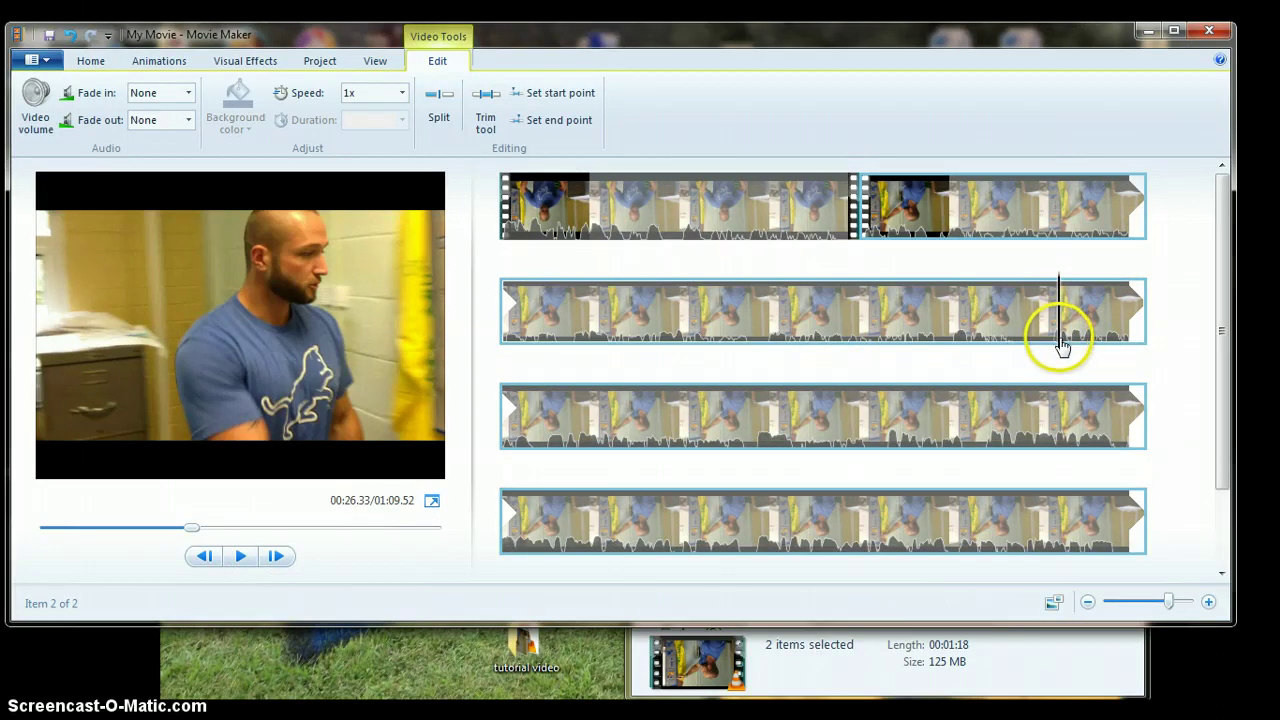
drag(1062, 345, 1037, 345)
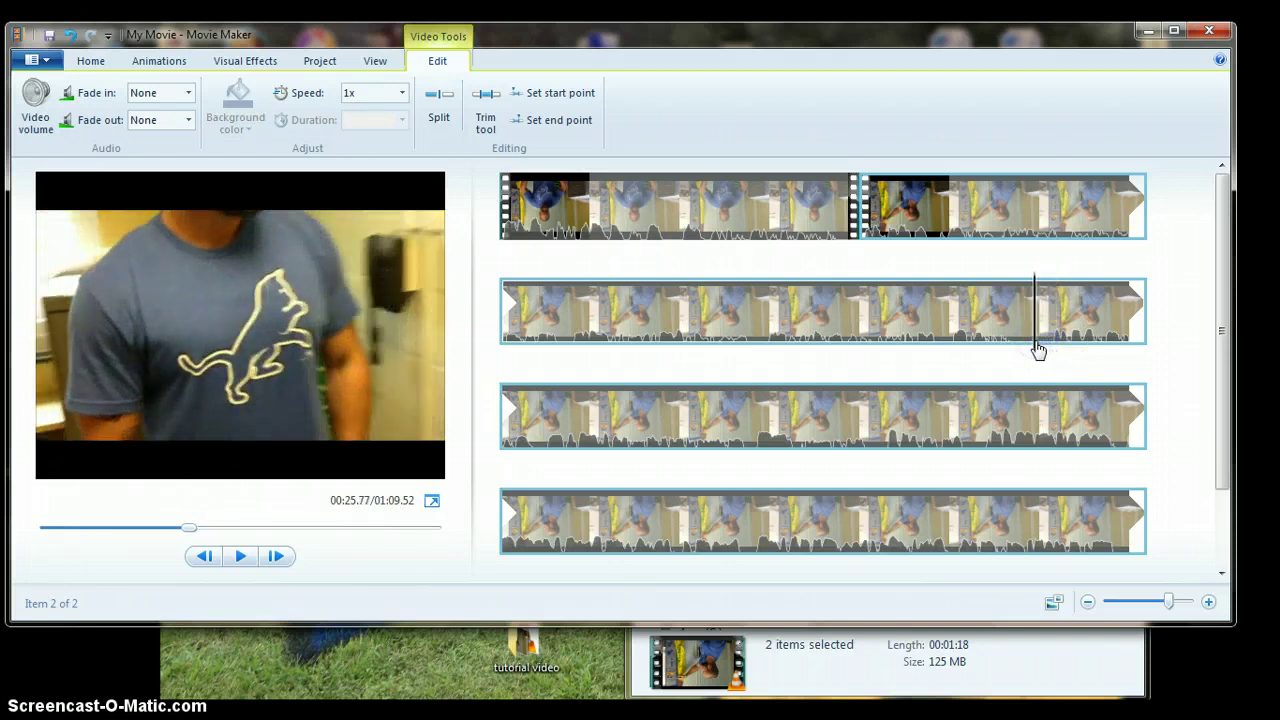
click(437, 98)
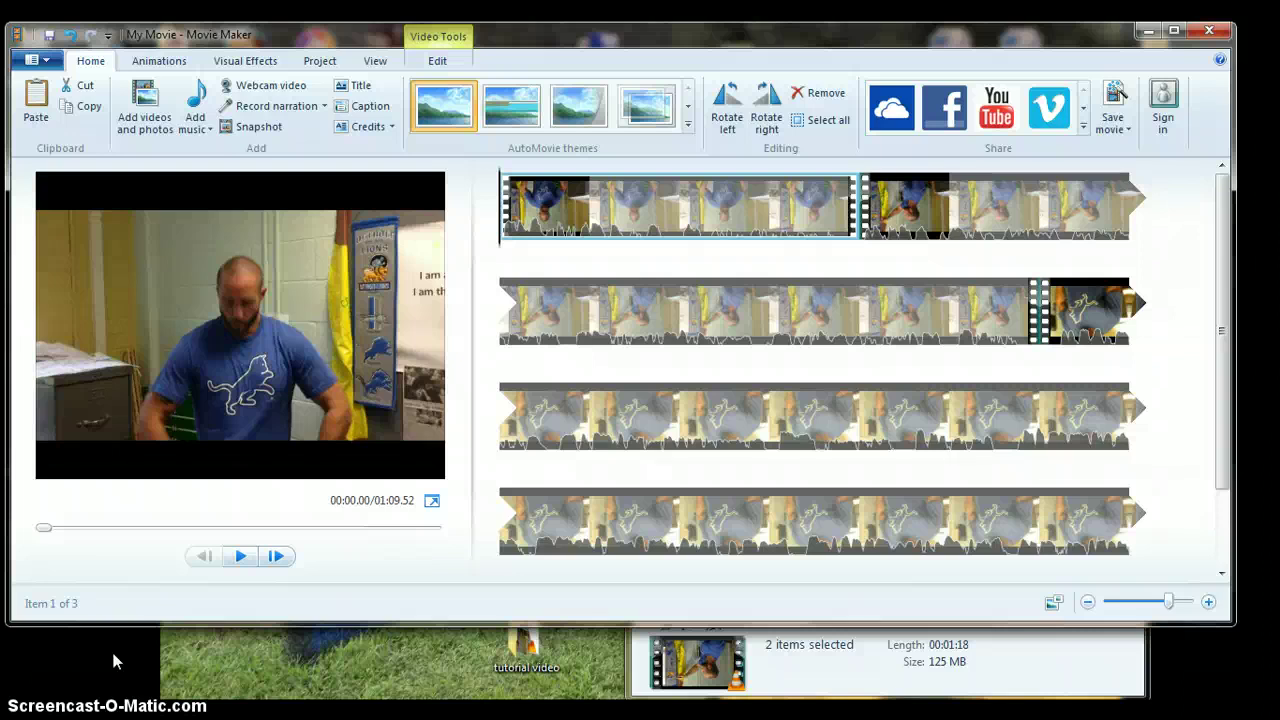
- Add an opening title before the first clip and replace its text with "Detroit Lions Facts from a Detroit Lions Fan"
click(231, 270)
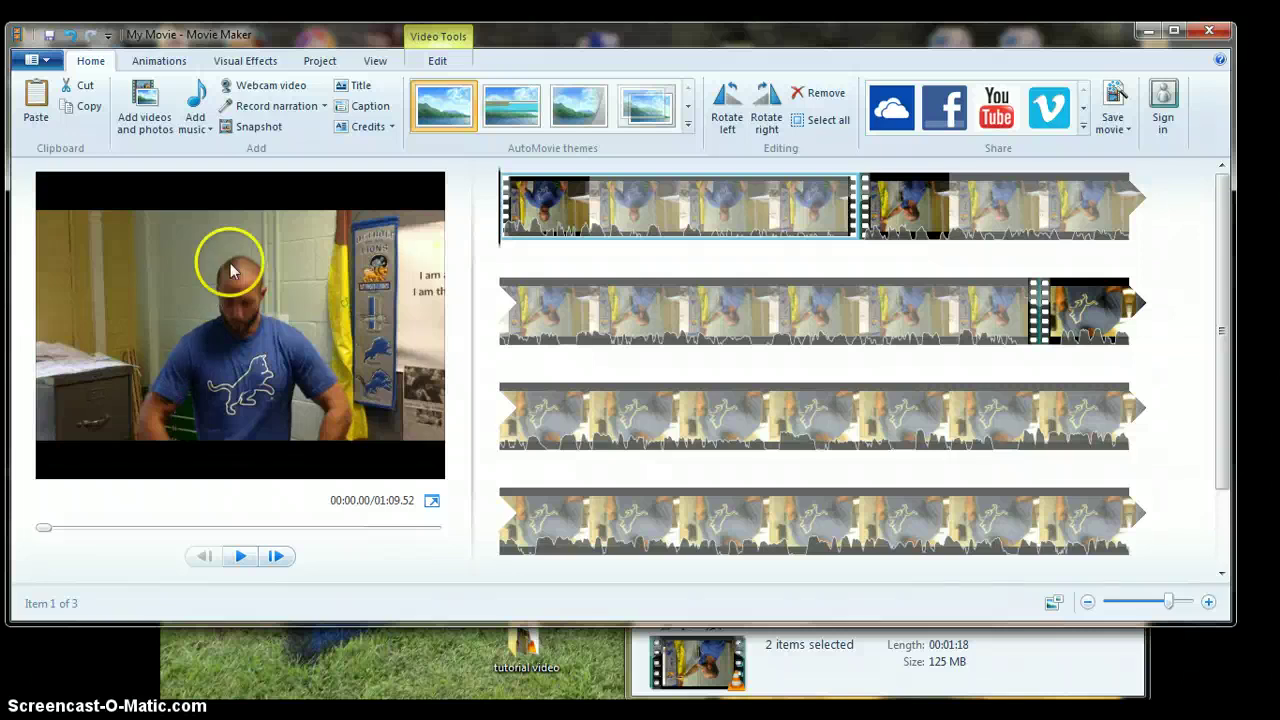
click(358, 86)
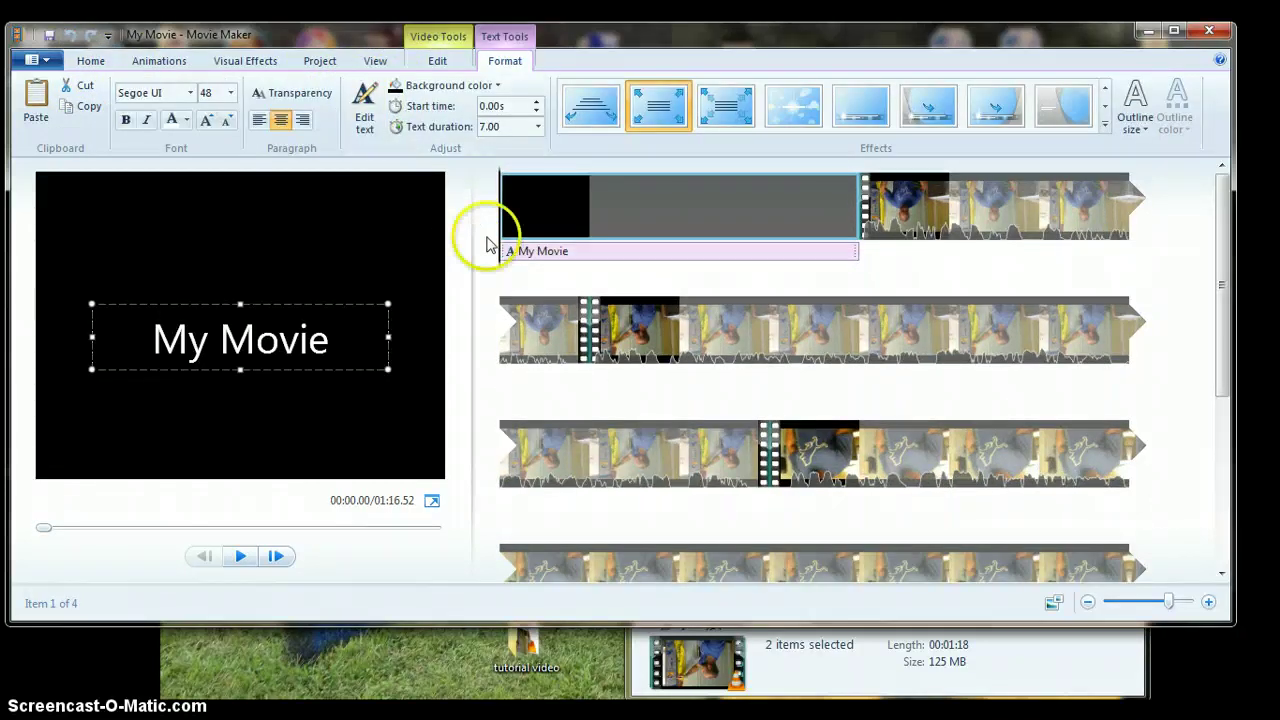
click(580, 255)
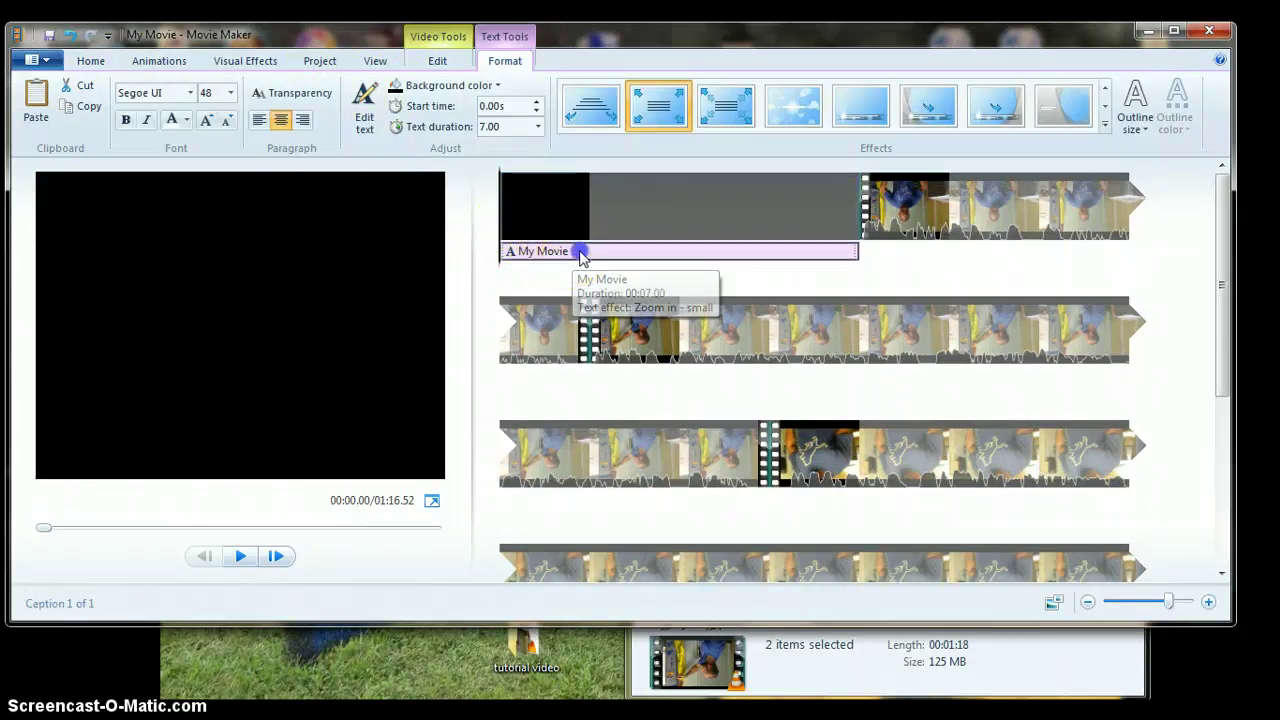
click(337, 337)
click(259, 328)
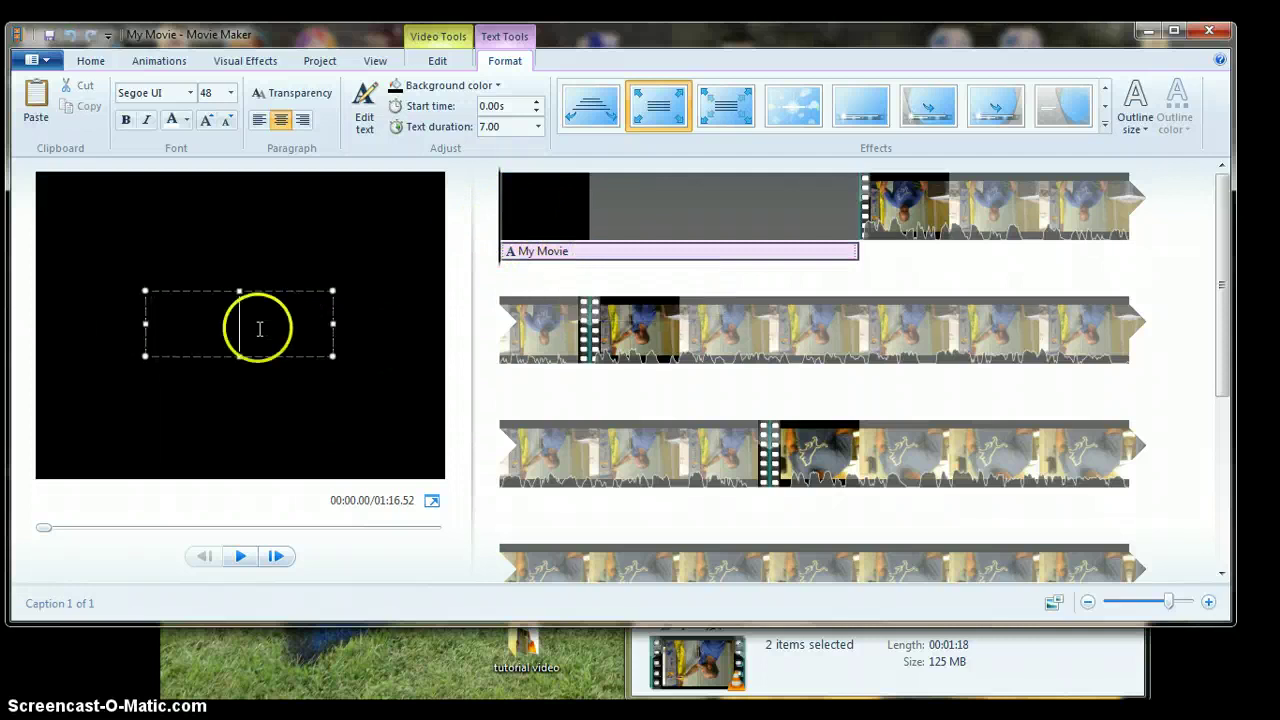
text(De)
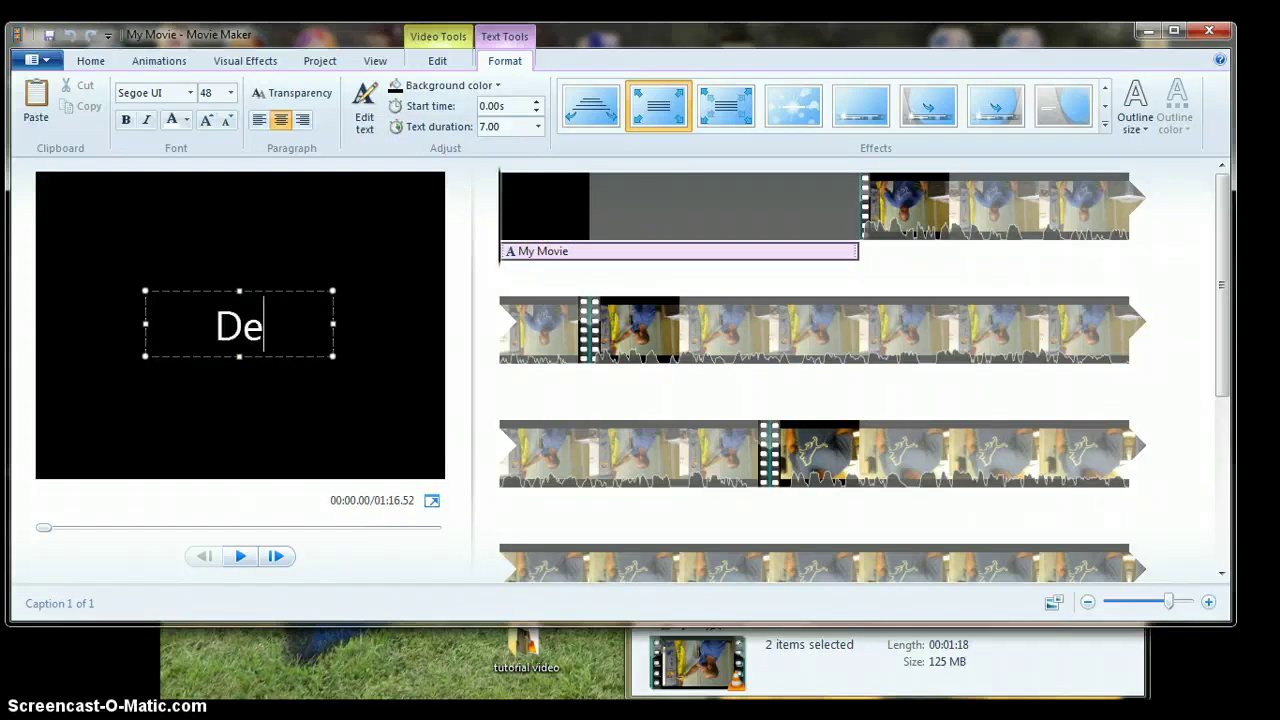
text(troit Lions )
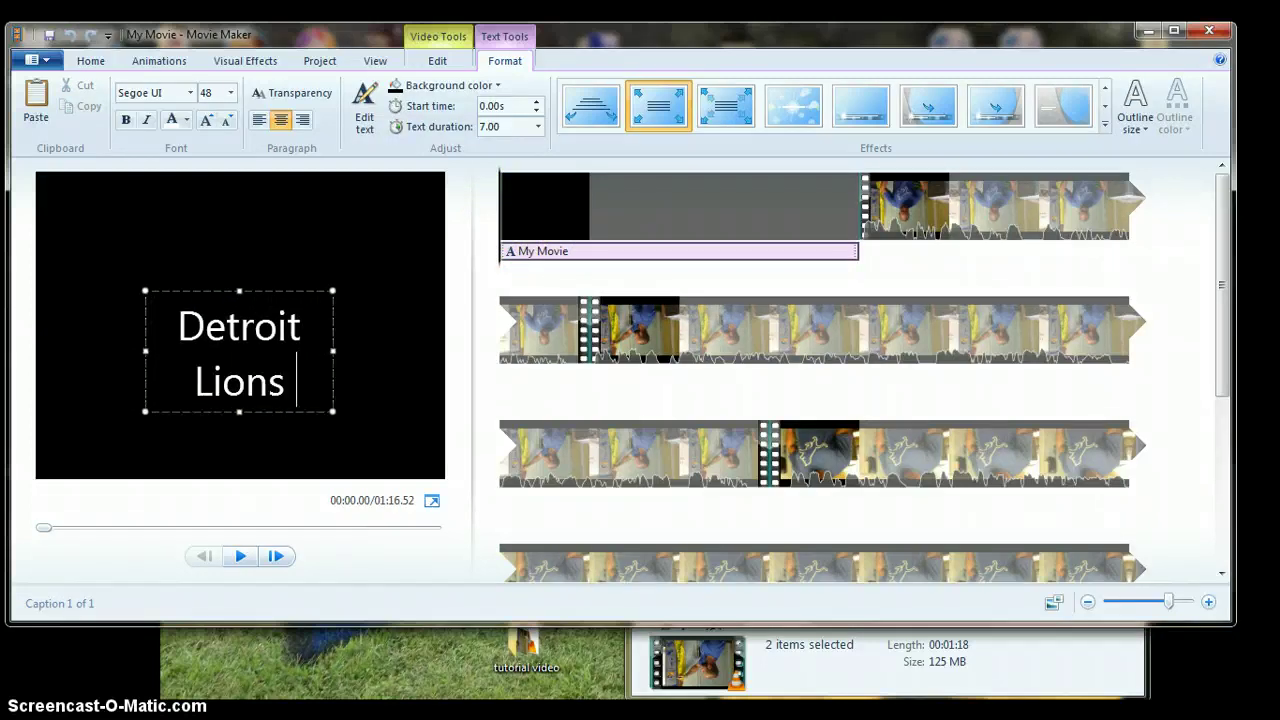
text(Facts fro)
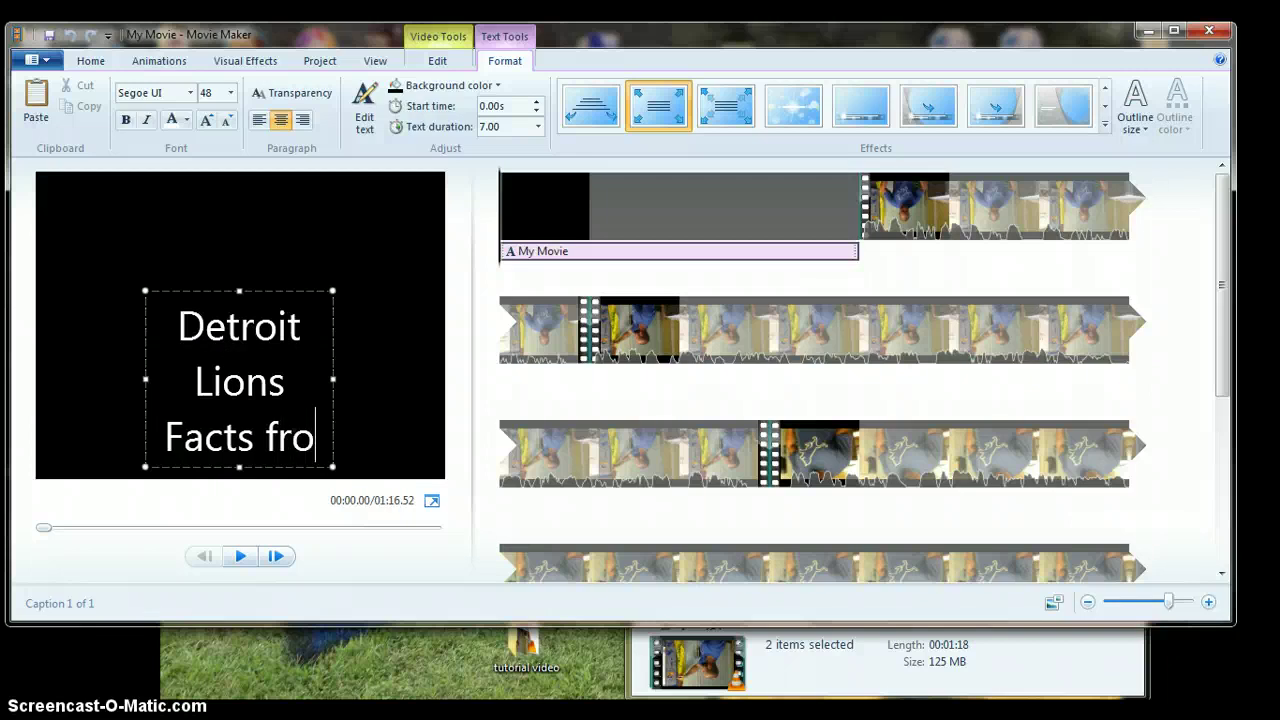
text(m a Detroi)
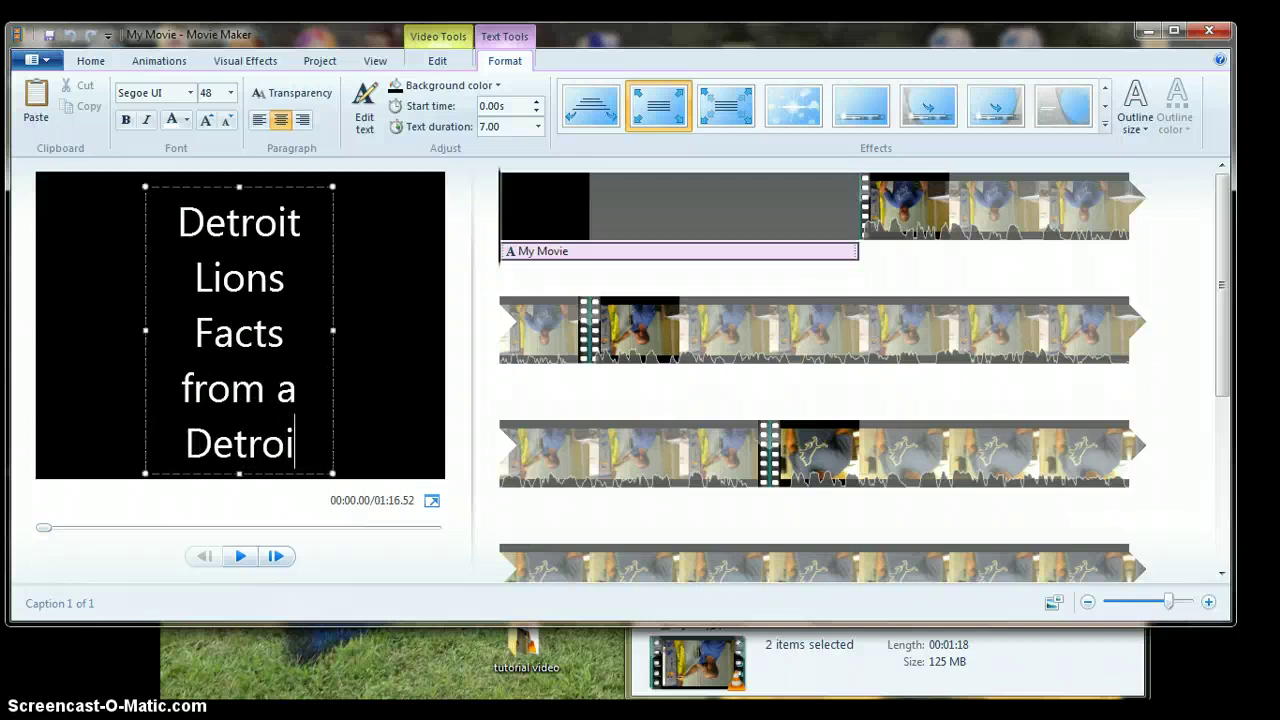
text(t Lions Fa)
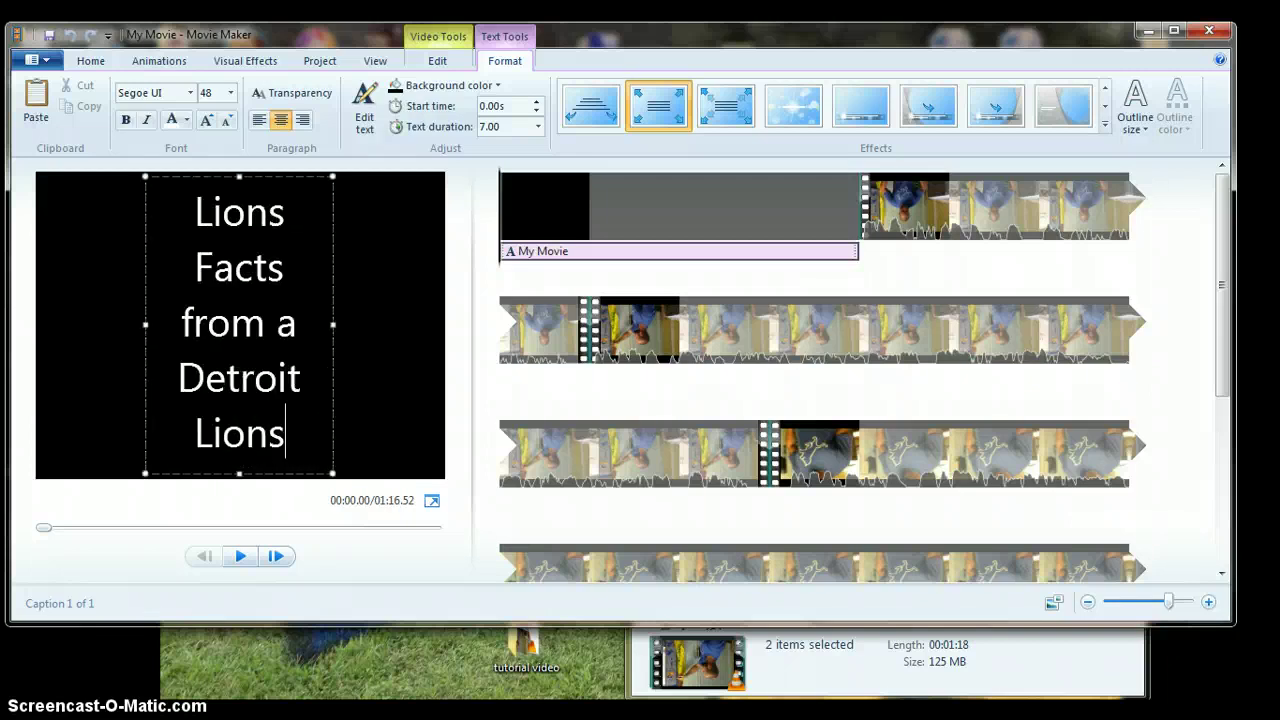
text(n)
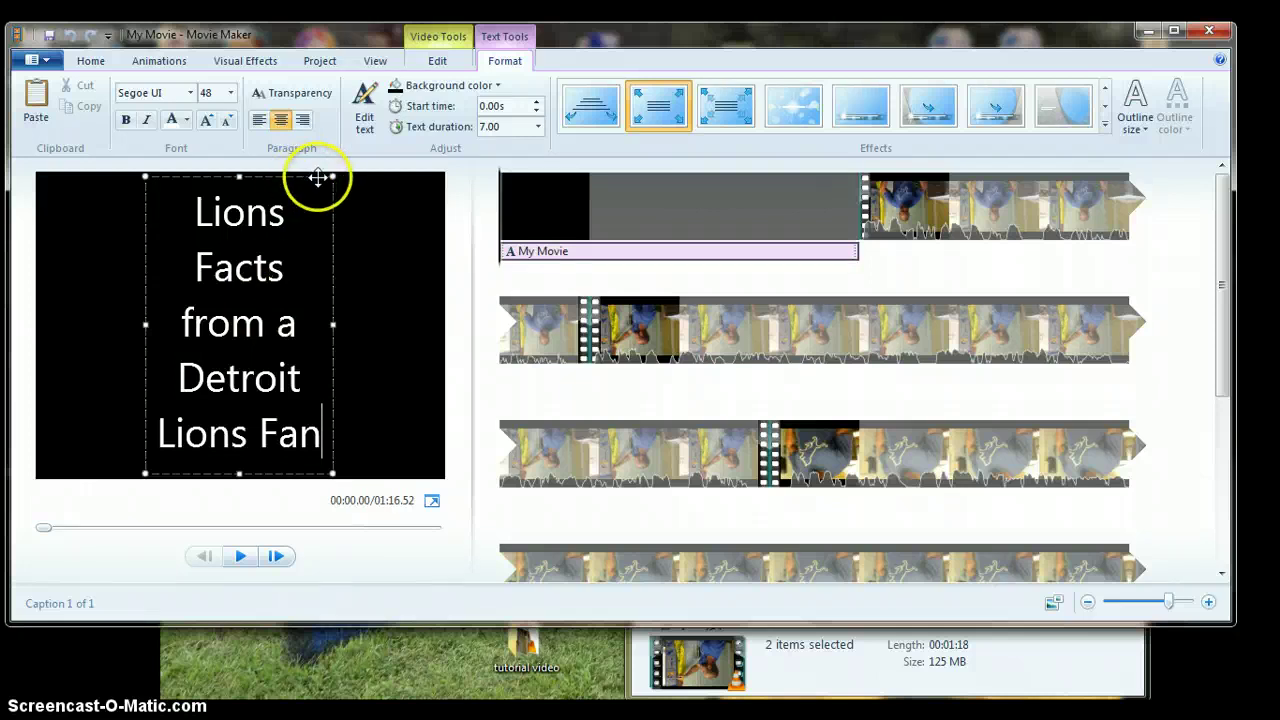
- Widen the opening title's text box and move it to the middle of the frame
drag(332, 177, 418, 199)
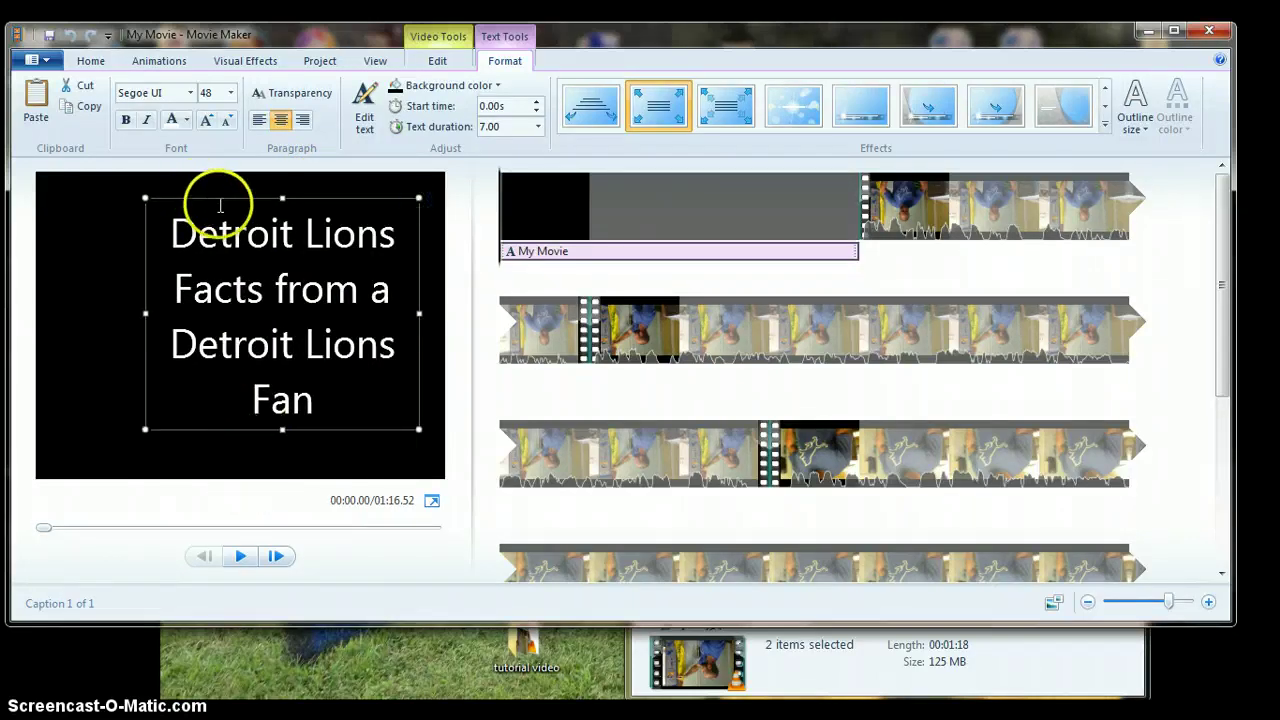
drag(218, 201, 168, 207)
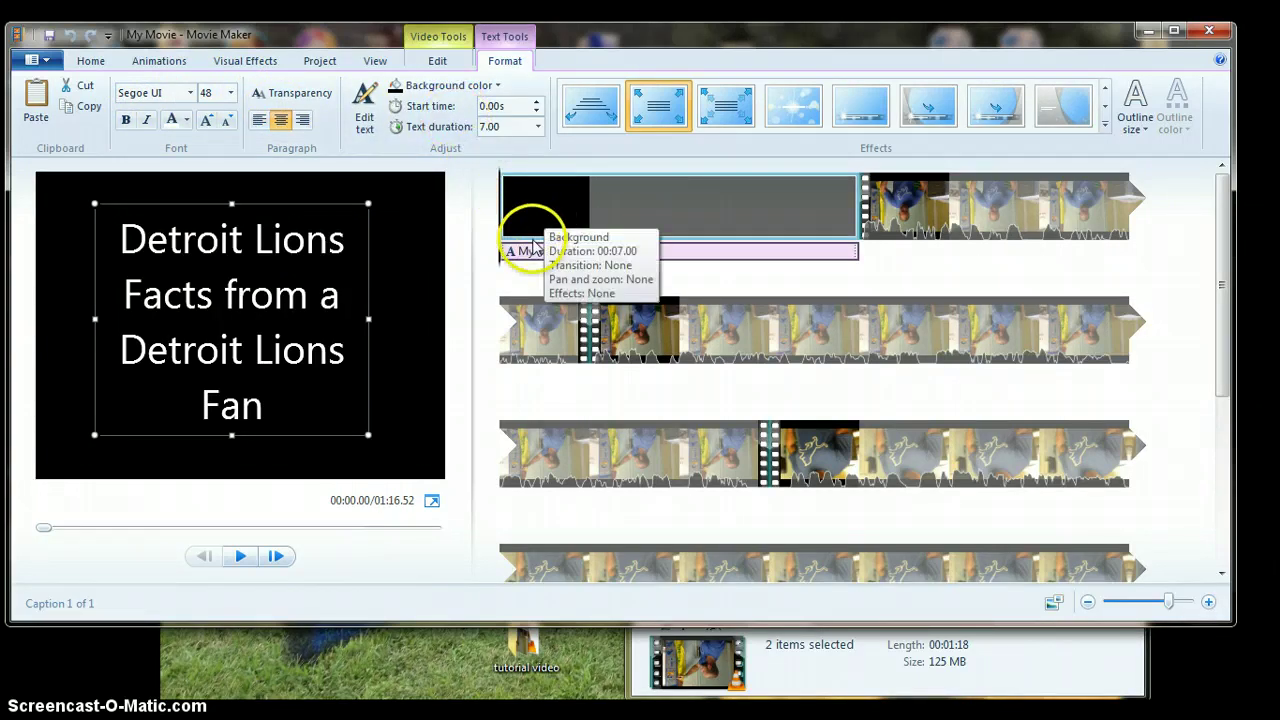
click(629, 210)
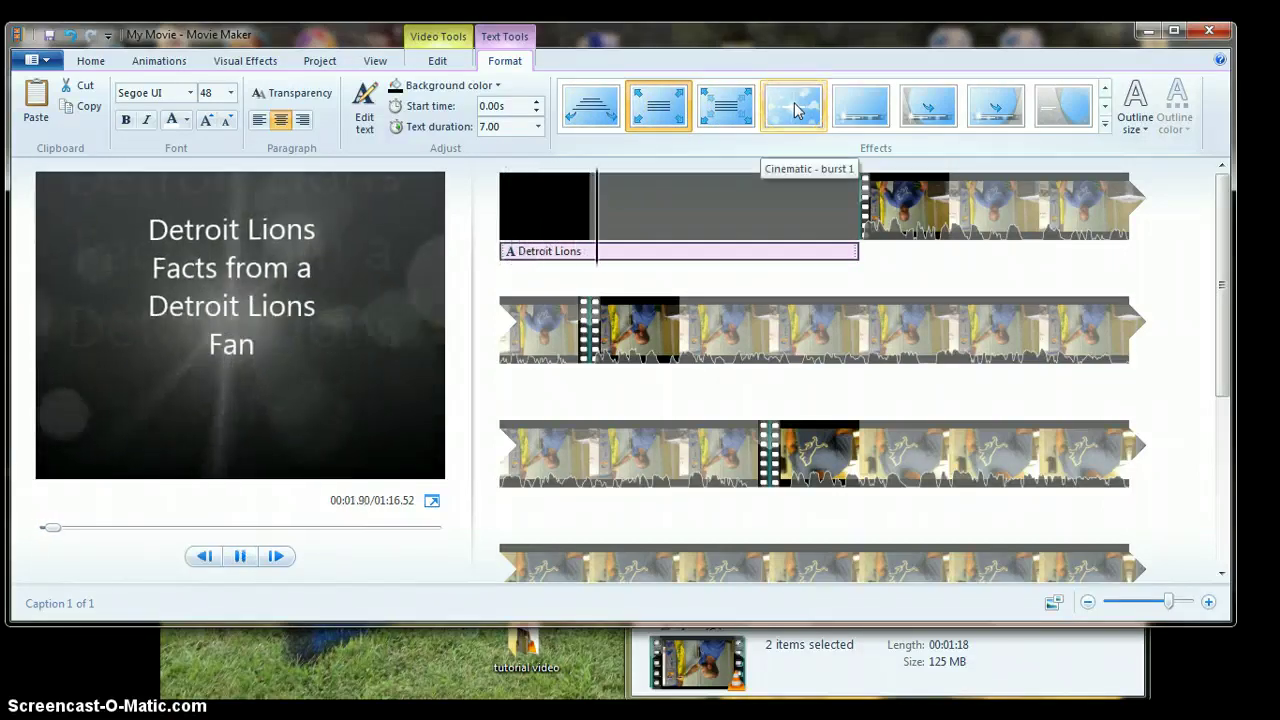
- Apply the Cinematic - burst 1 text effect to the opening title and play the title back
click(795, 110)
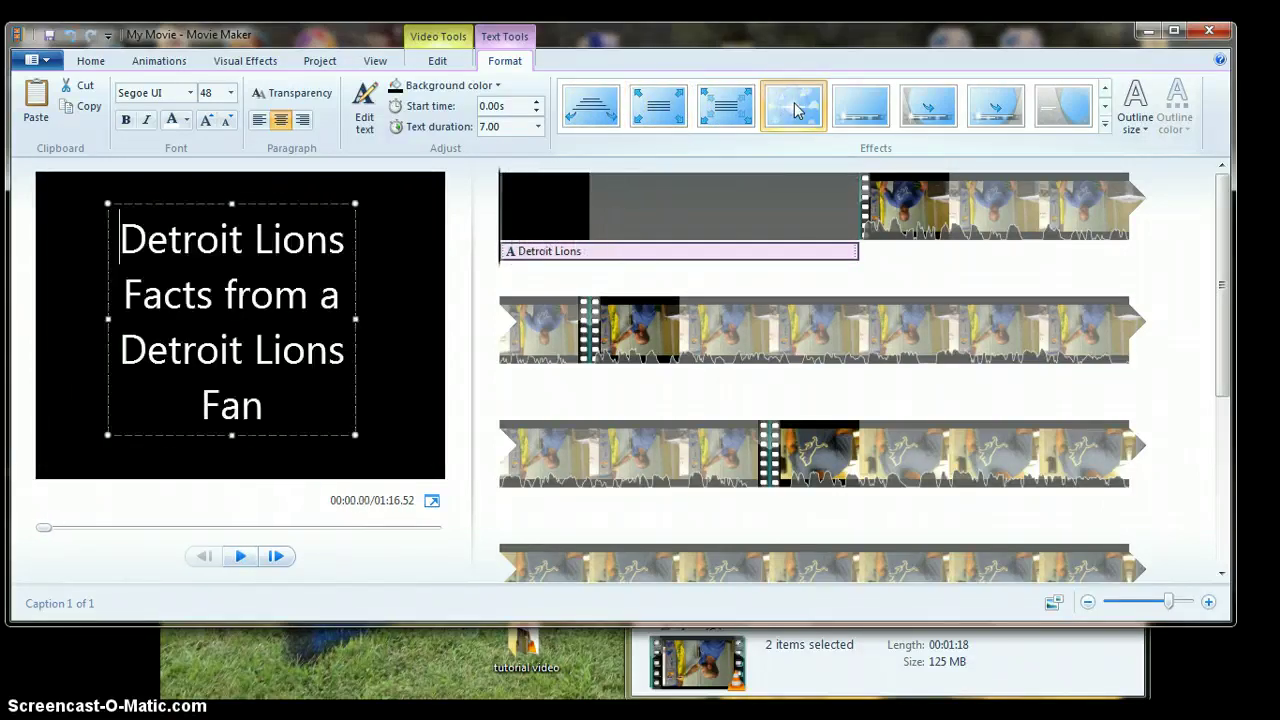
click(239, 556)
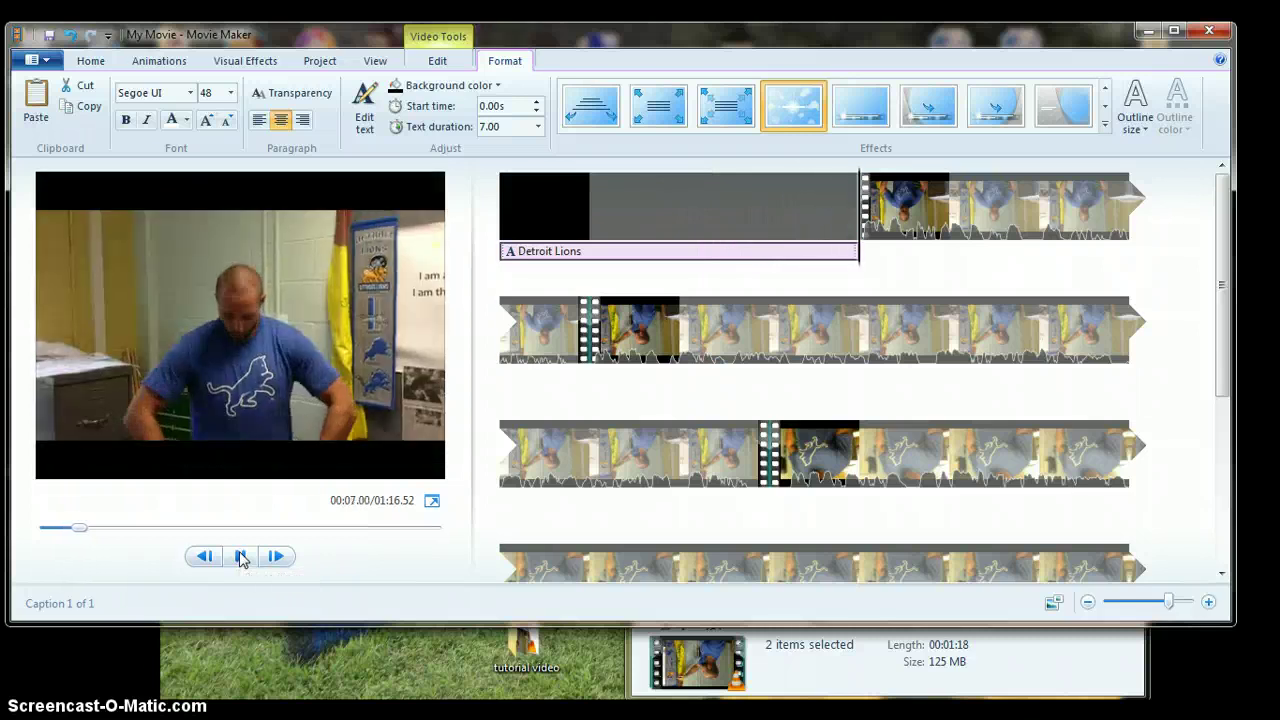
click(241, 558)
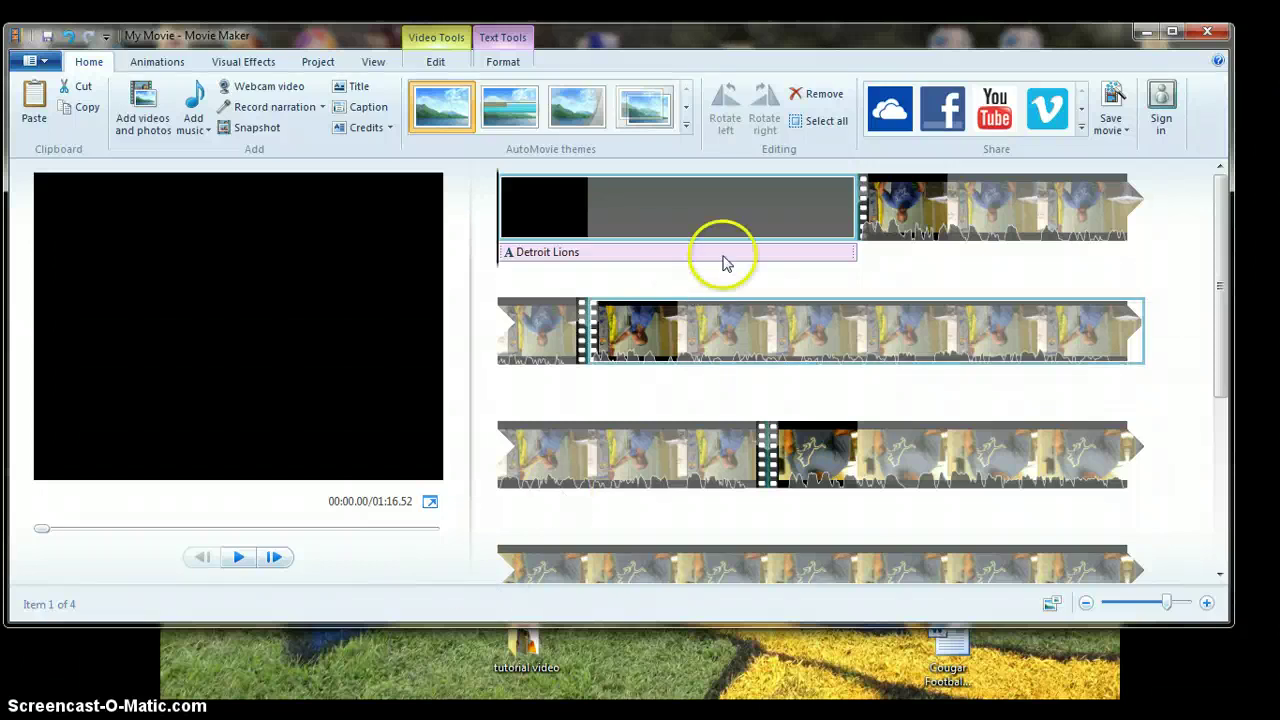
- Apply the Diagonal - cross out transition to IMG_0915 where it follows the opening title
click(256, 66)
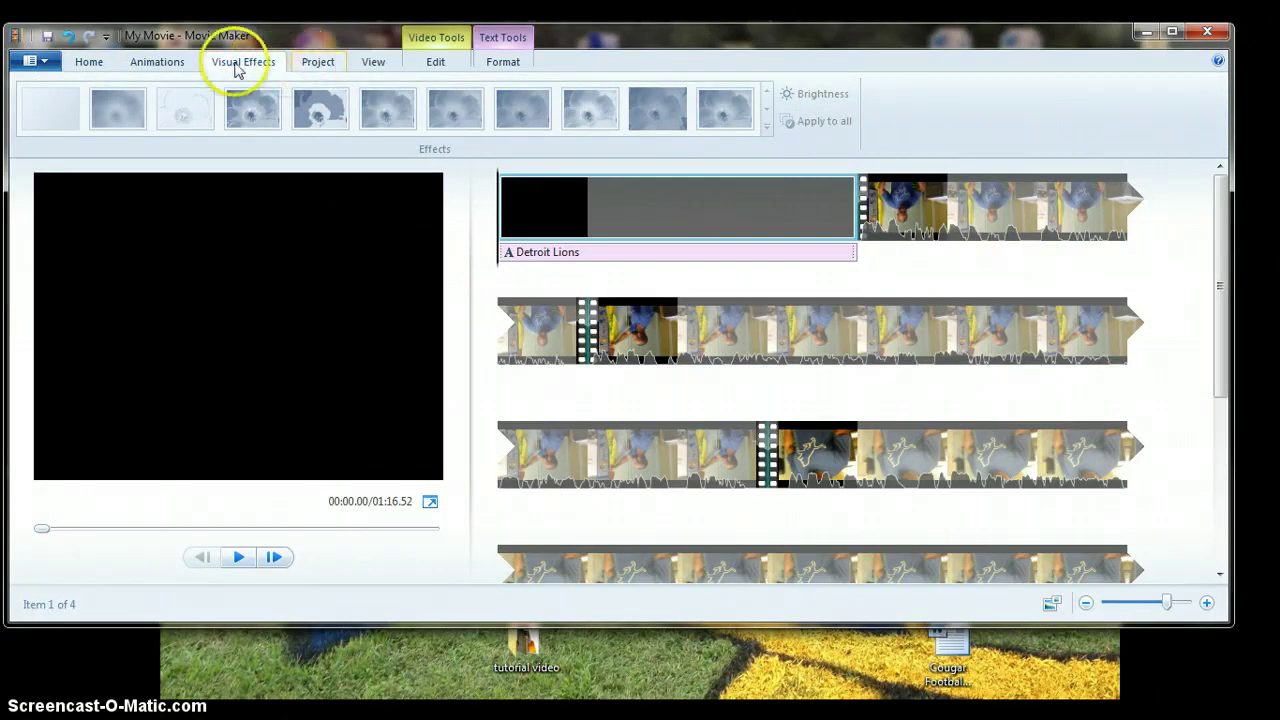
click(170, 66)
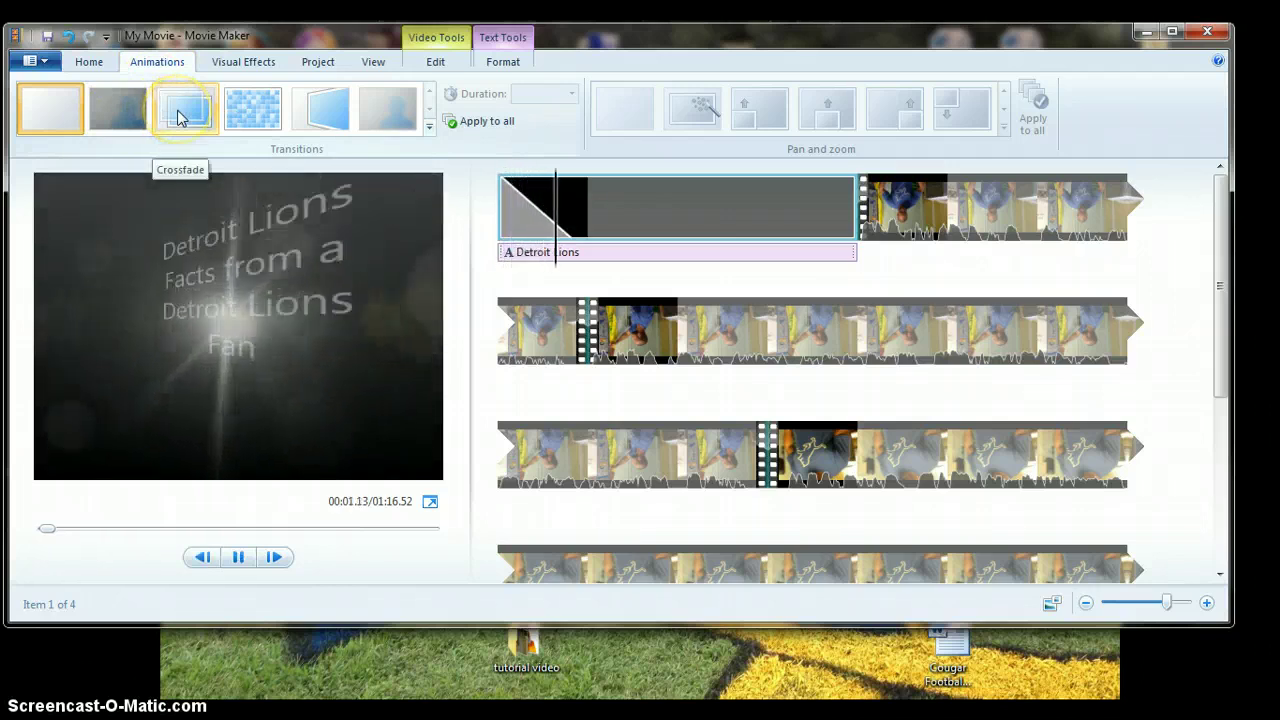
click(873, 240)
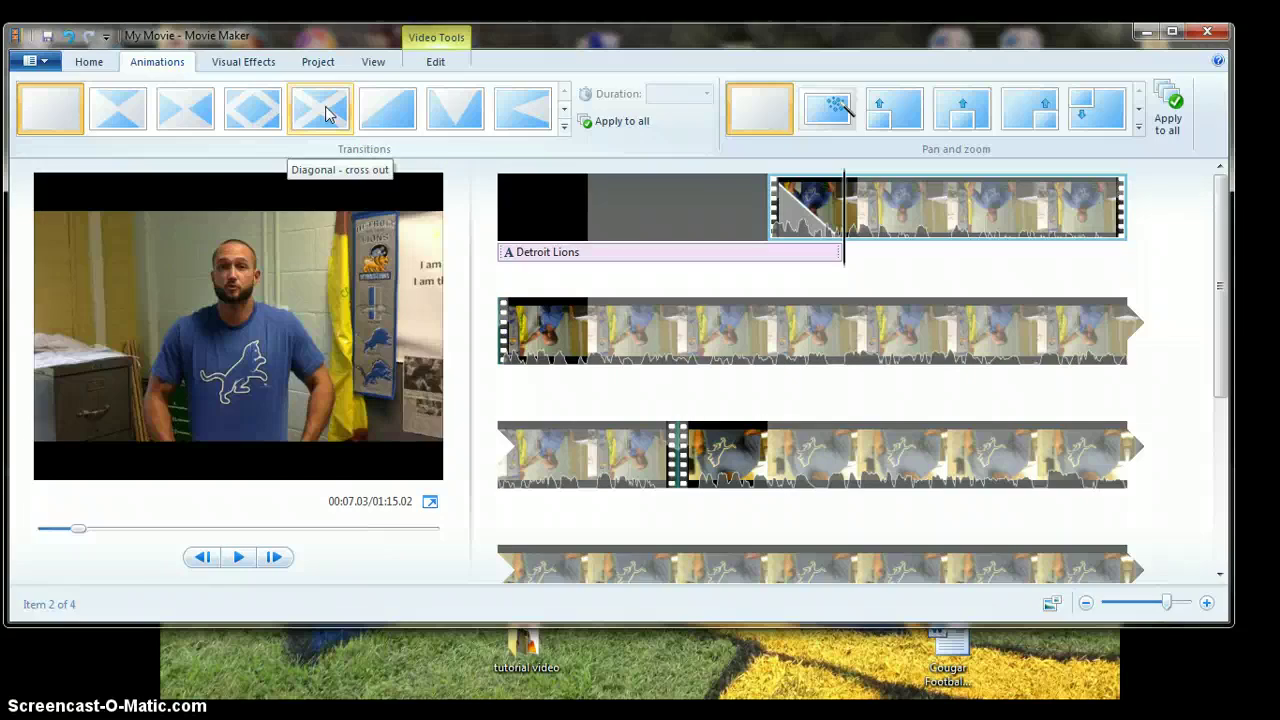
click(325, 112)
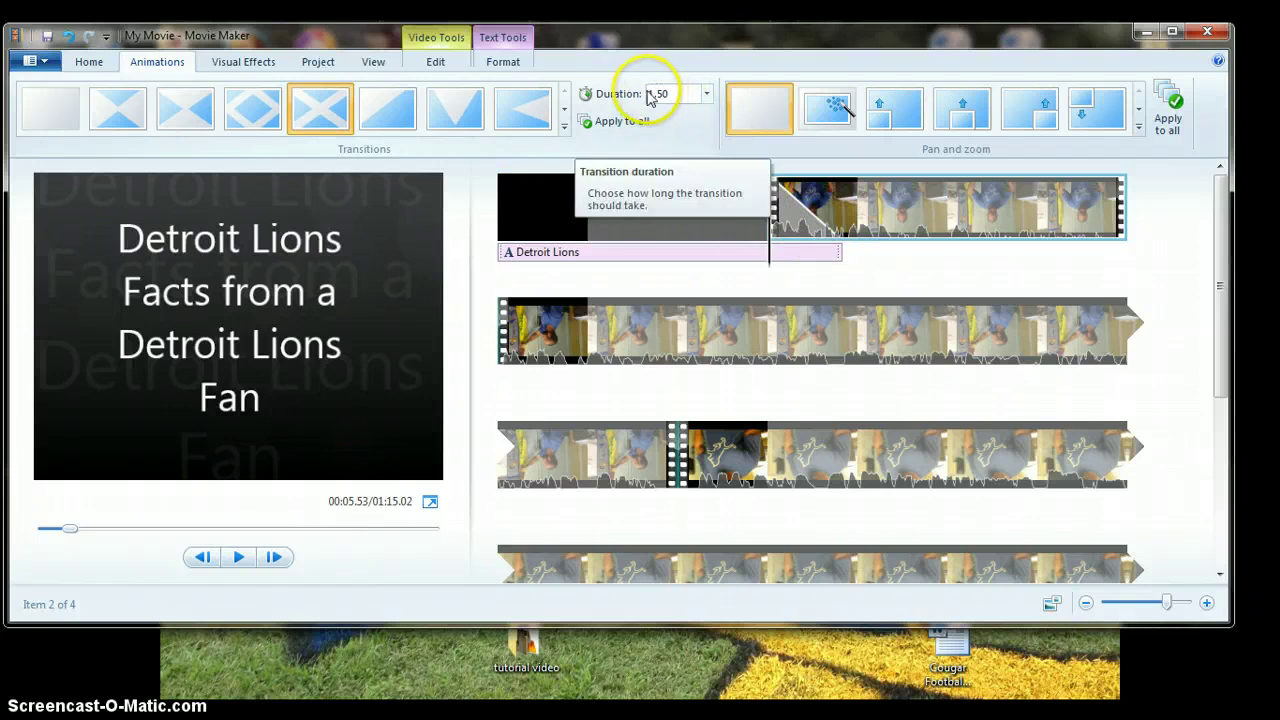
- Set the duration of the transition into IMG_0915 to 0.25 and play the transition back
click(706, 97)
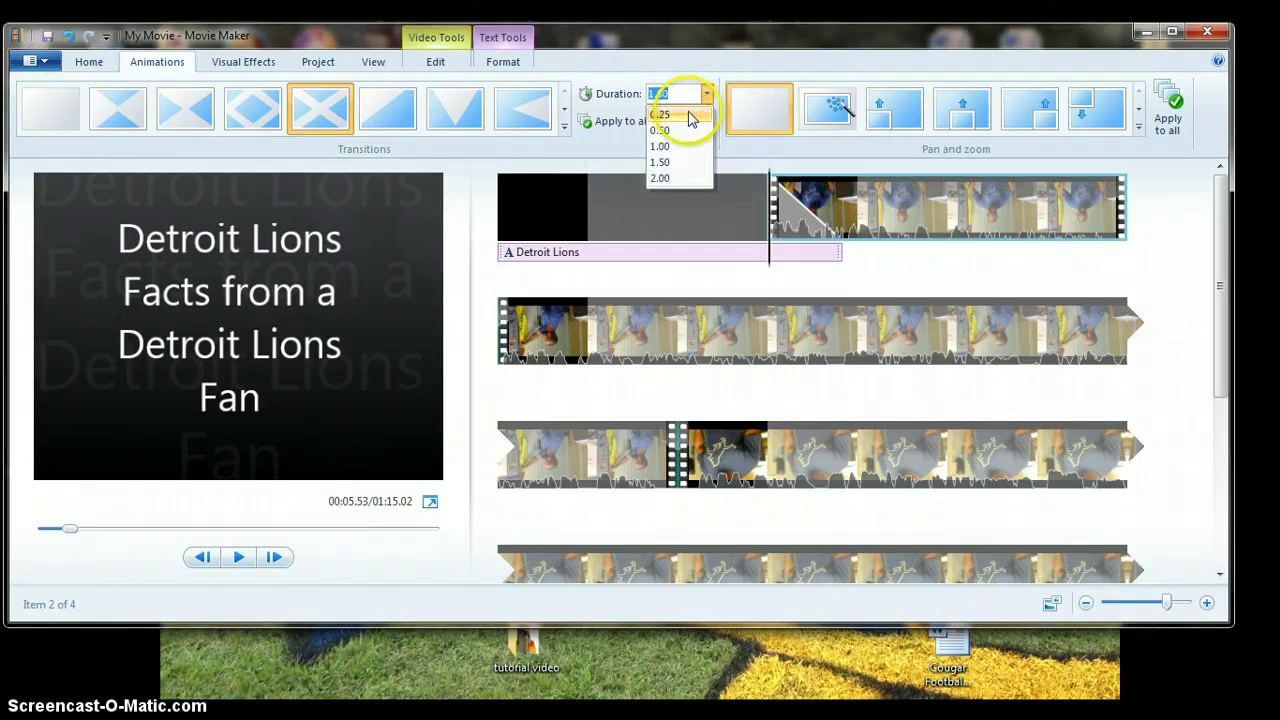
click(688, 113)
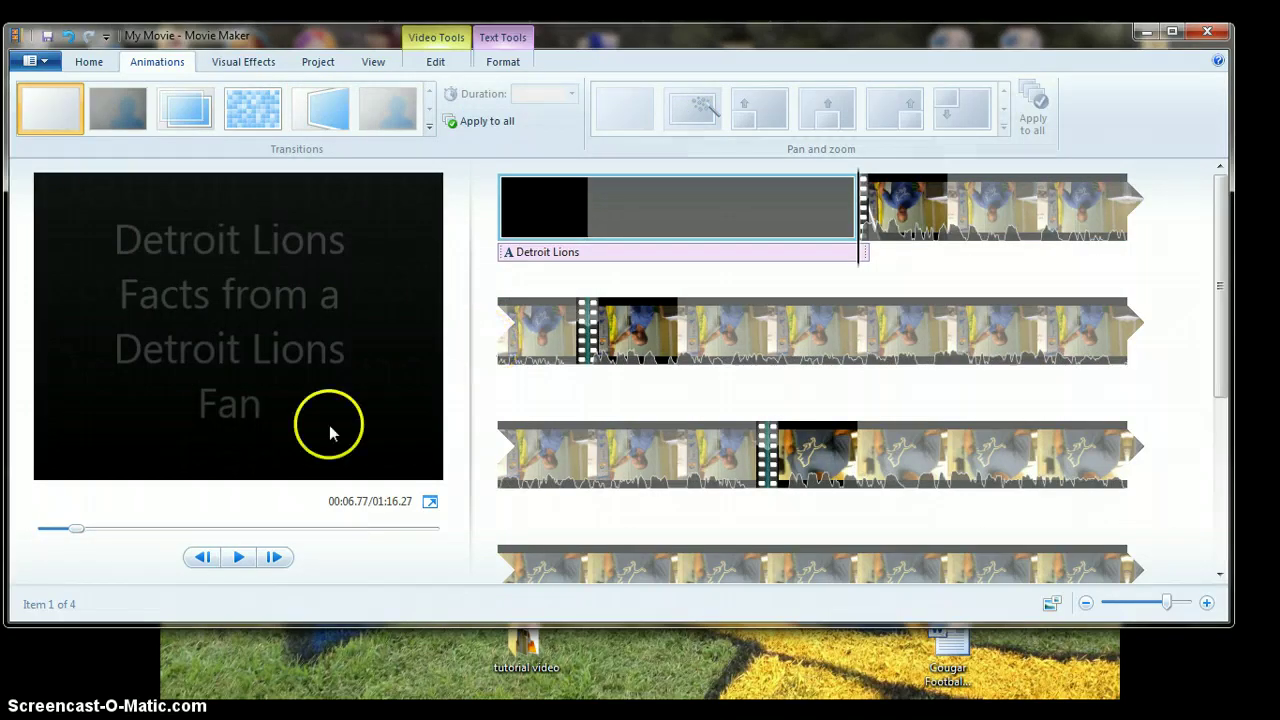
click(242, 558)
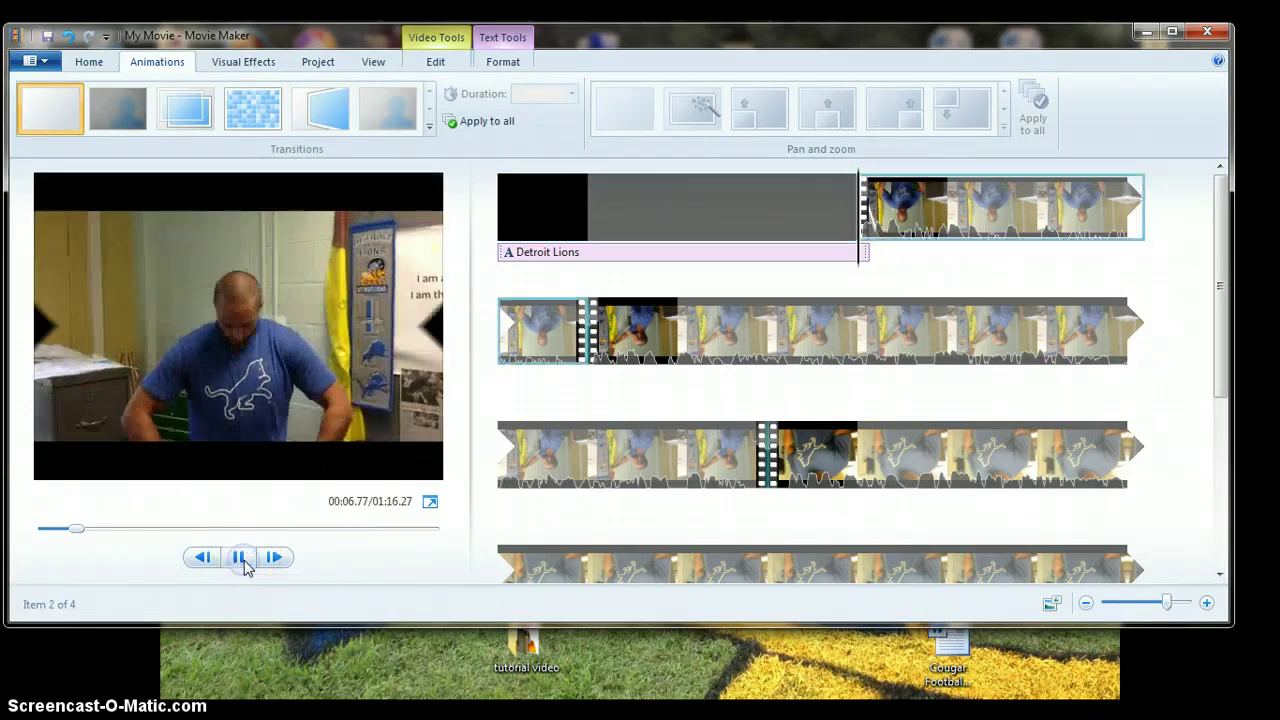
click(241, 558)
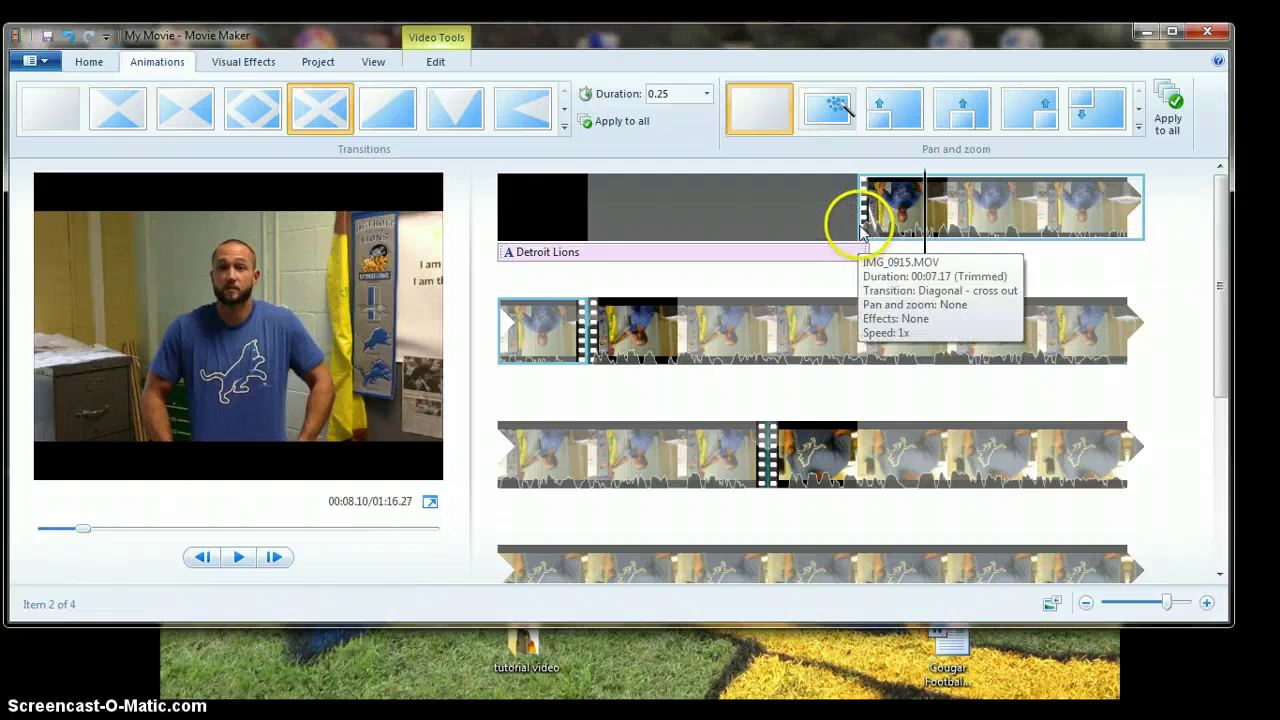
click(861, 228)
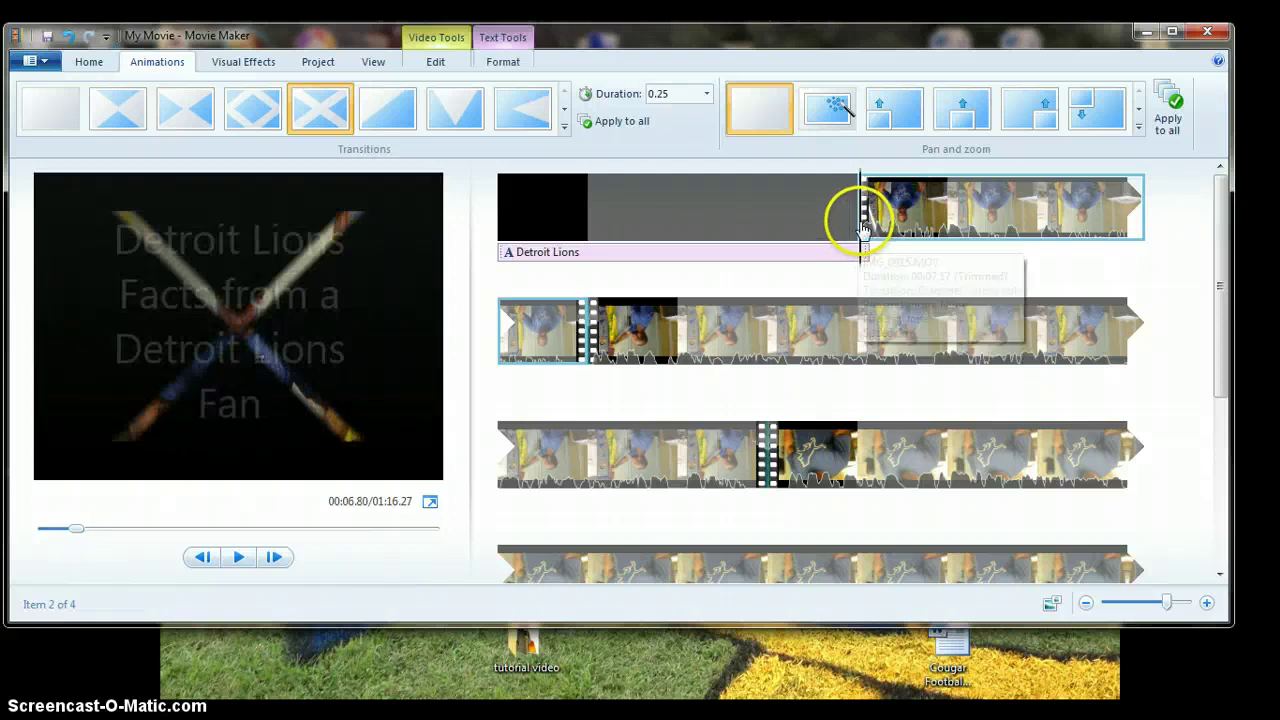
click(240, 558)
click(240, 558)
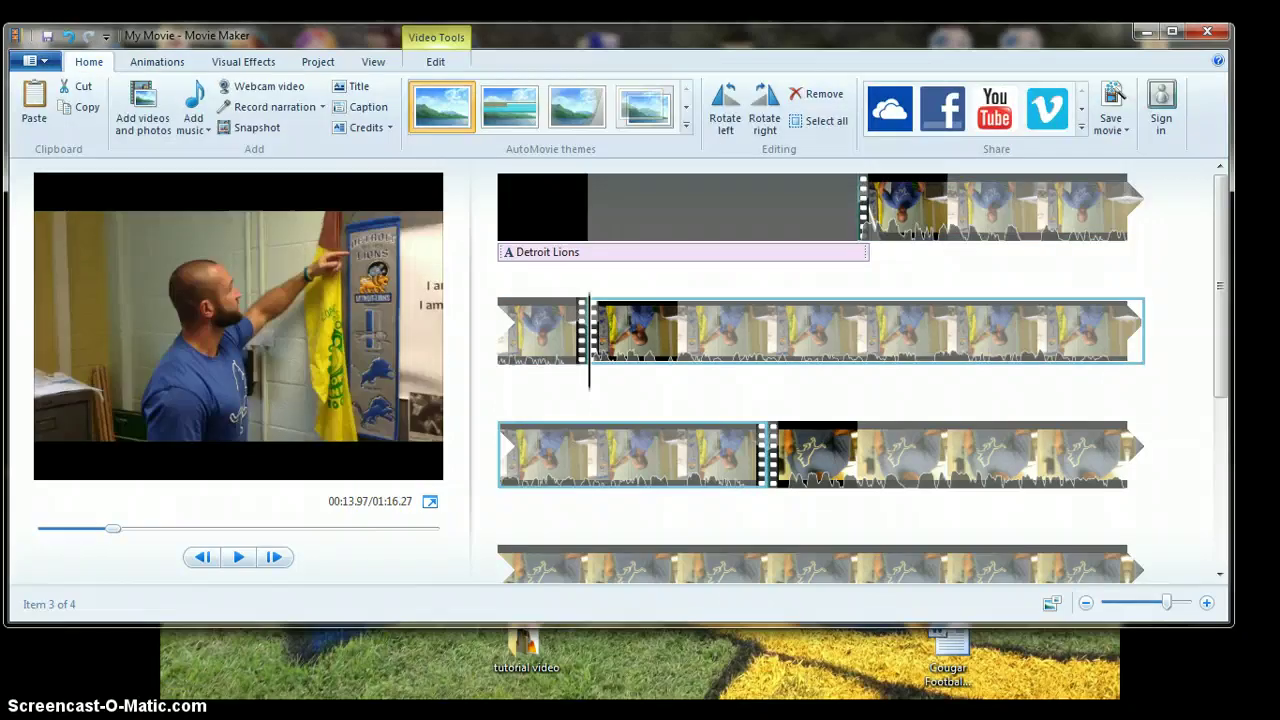
- Add a title between IMG_0915 and the clip after it, with the text "Other logos throughout the years"
click(950, 190)
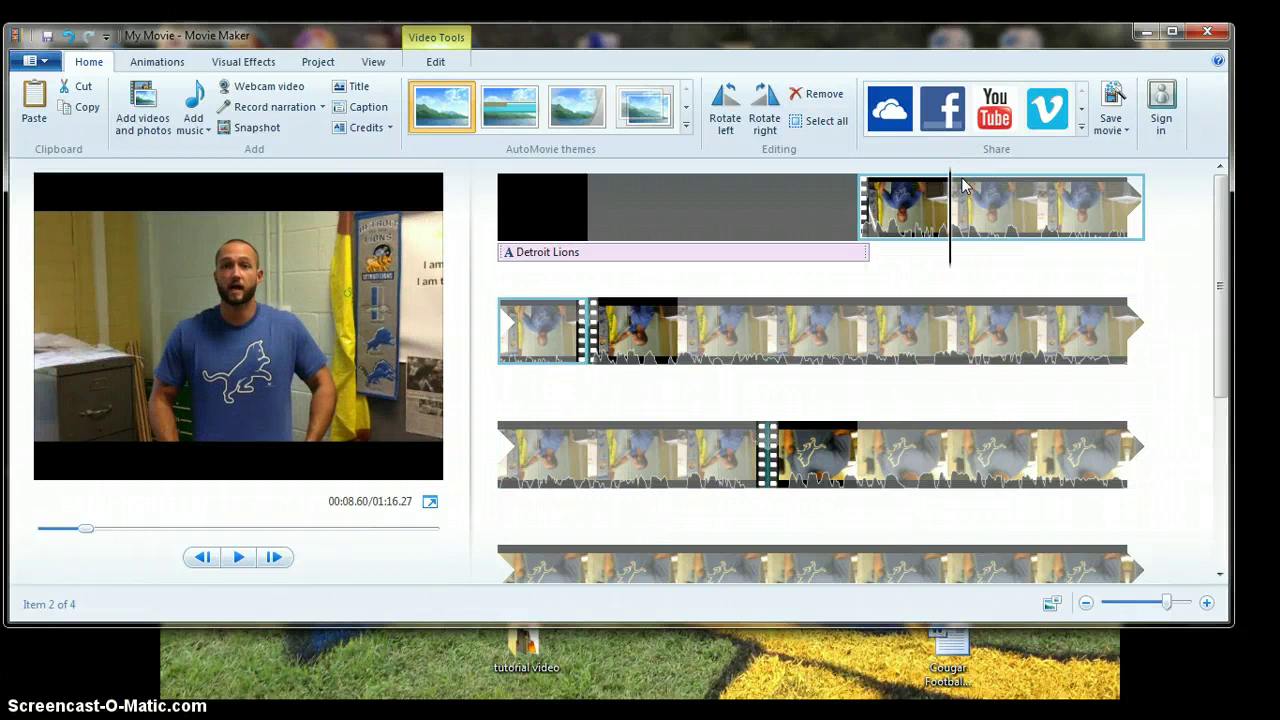
click(682, 320)
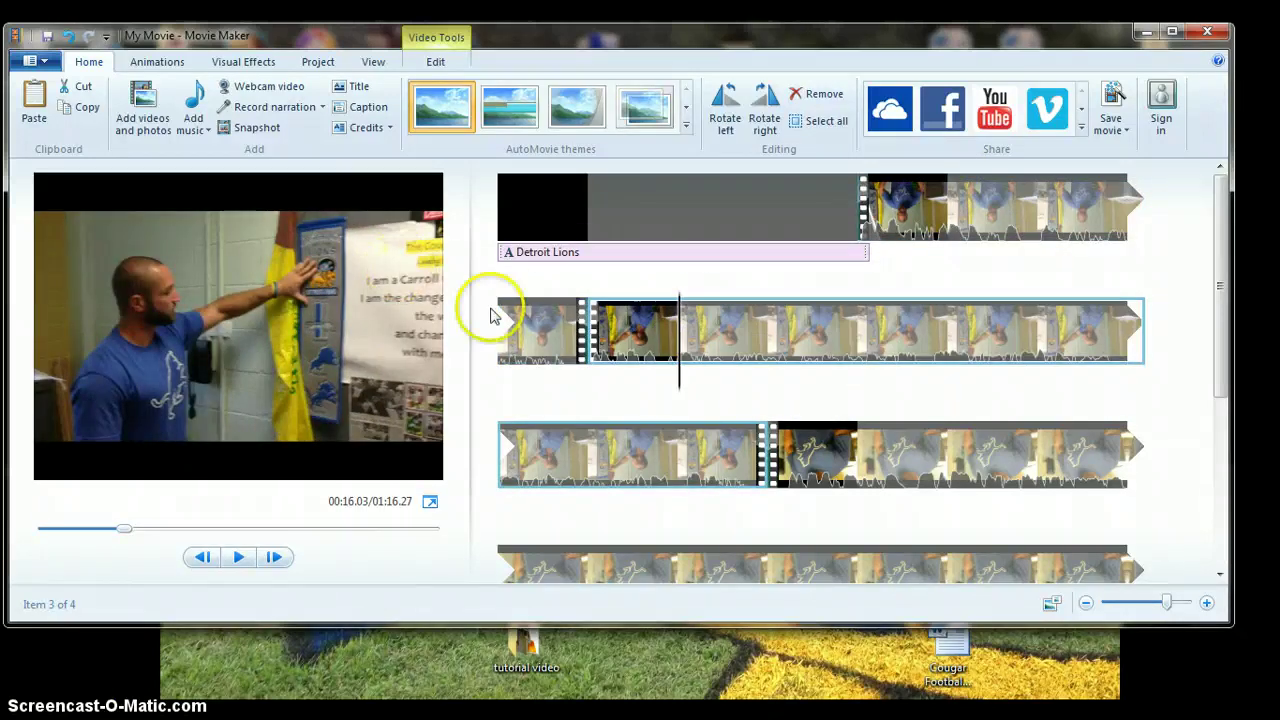
click(590, 318)
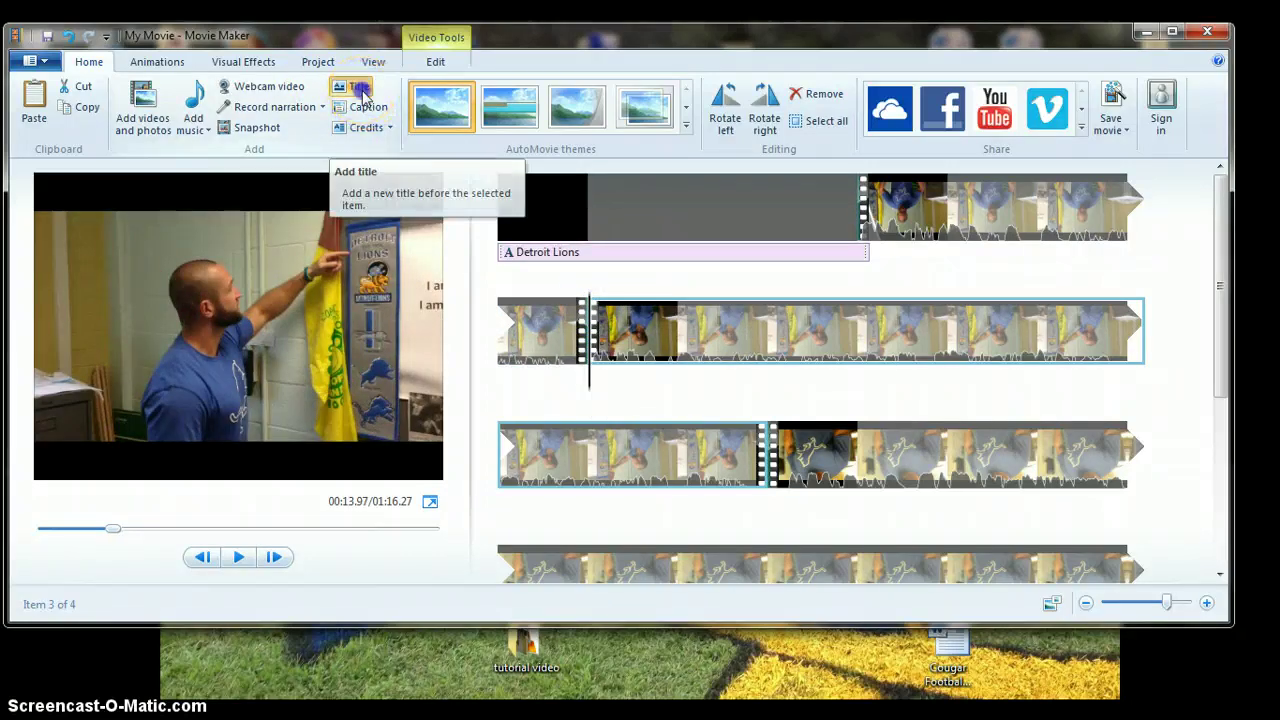
click(362, 92)
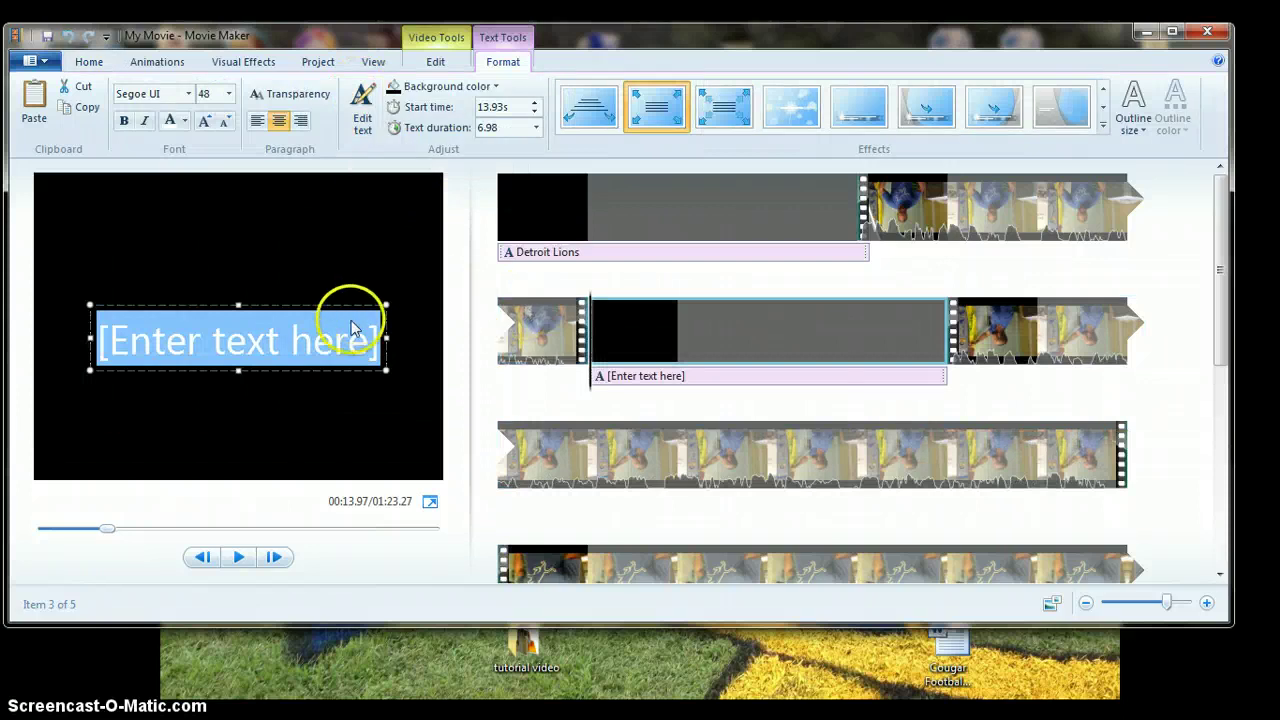
text(Other logos)
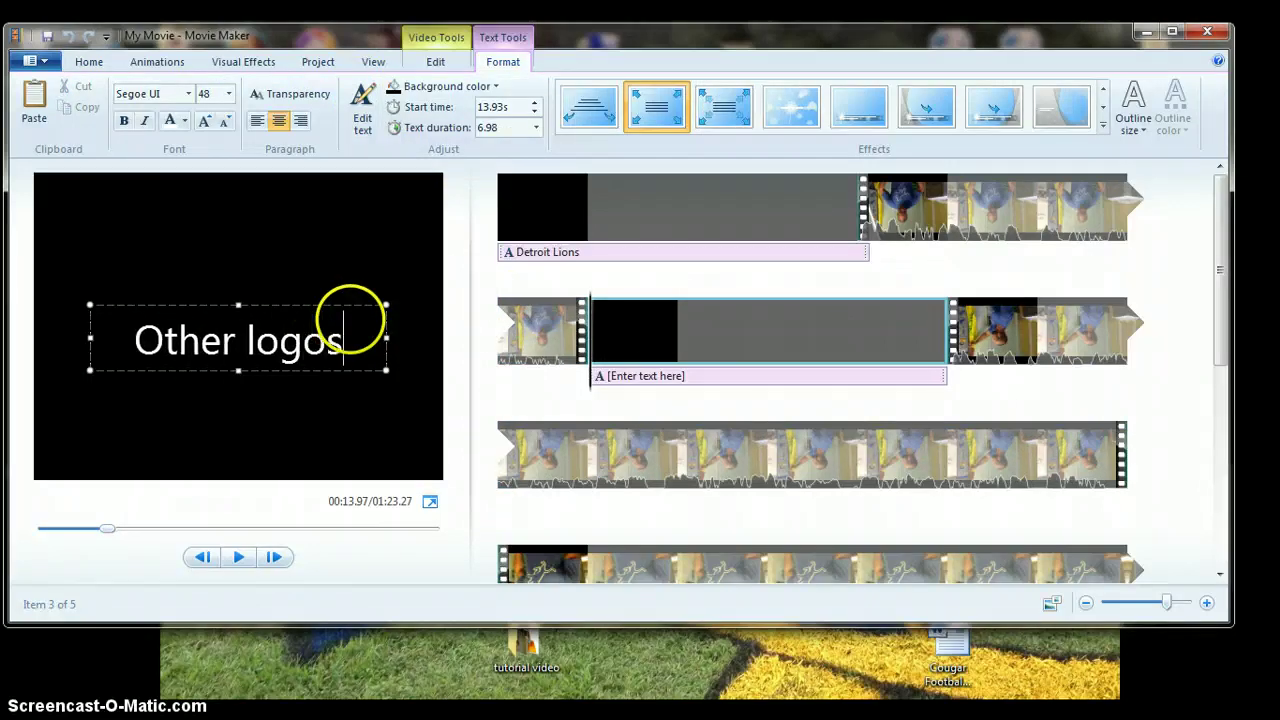
text( throughout t)
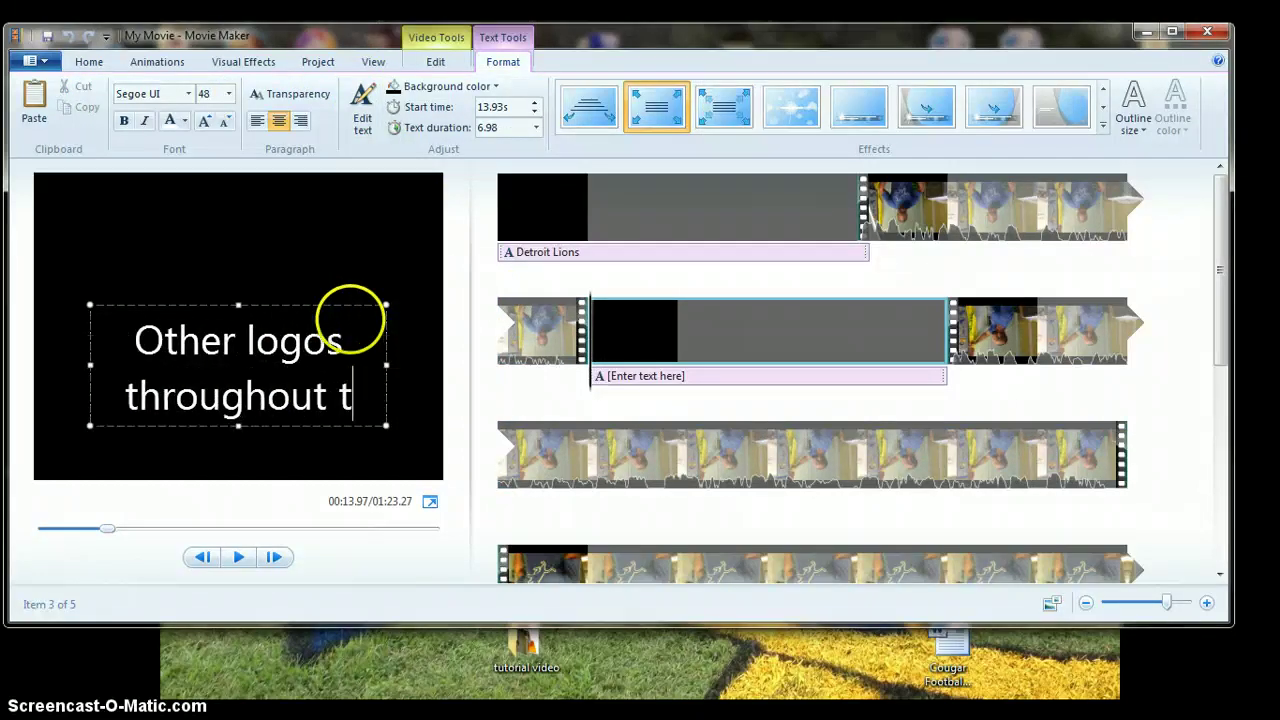
text(he years)
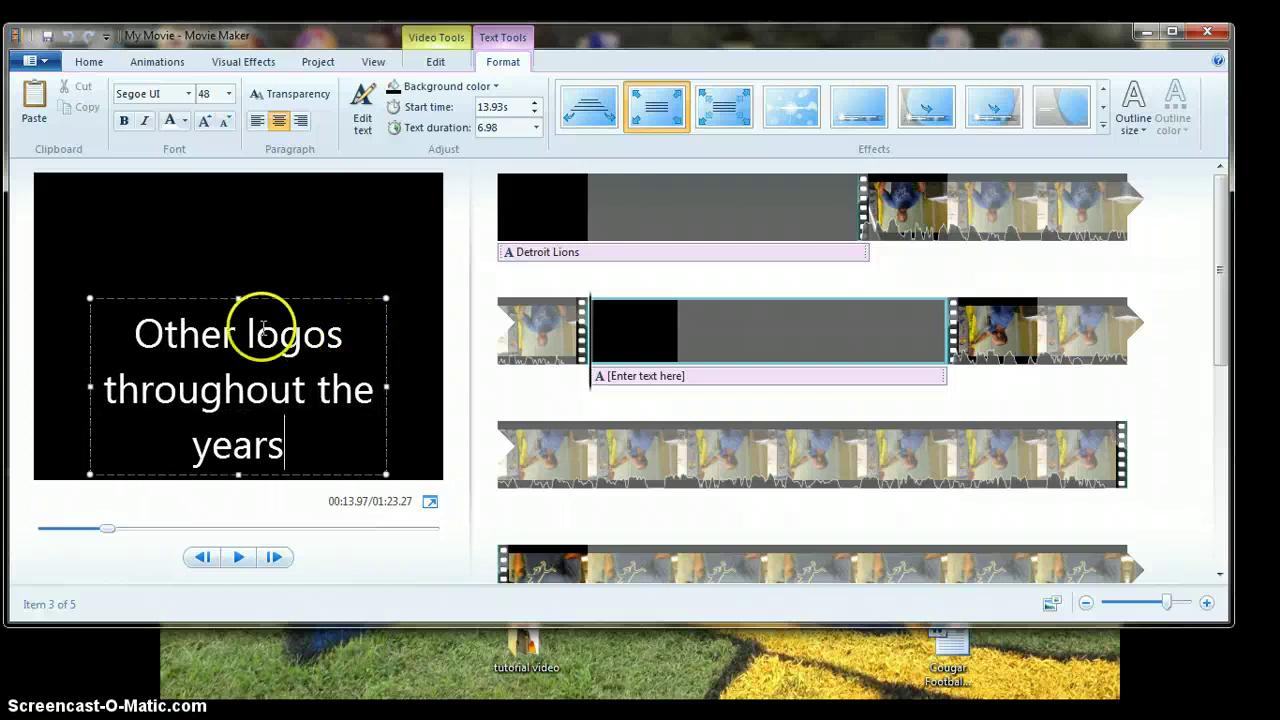
- Move the "Other logos throughout the years" text up to the middle of the frame and select its title clip
drag(273, 297, 271, 232)
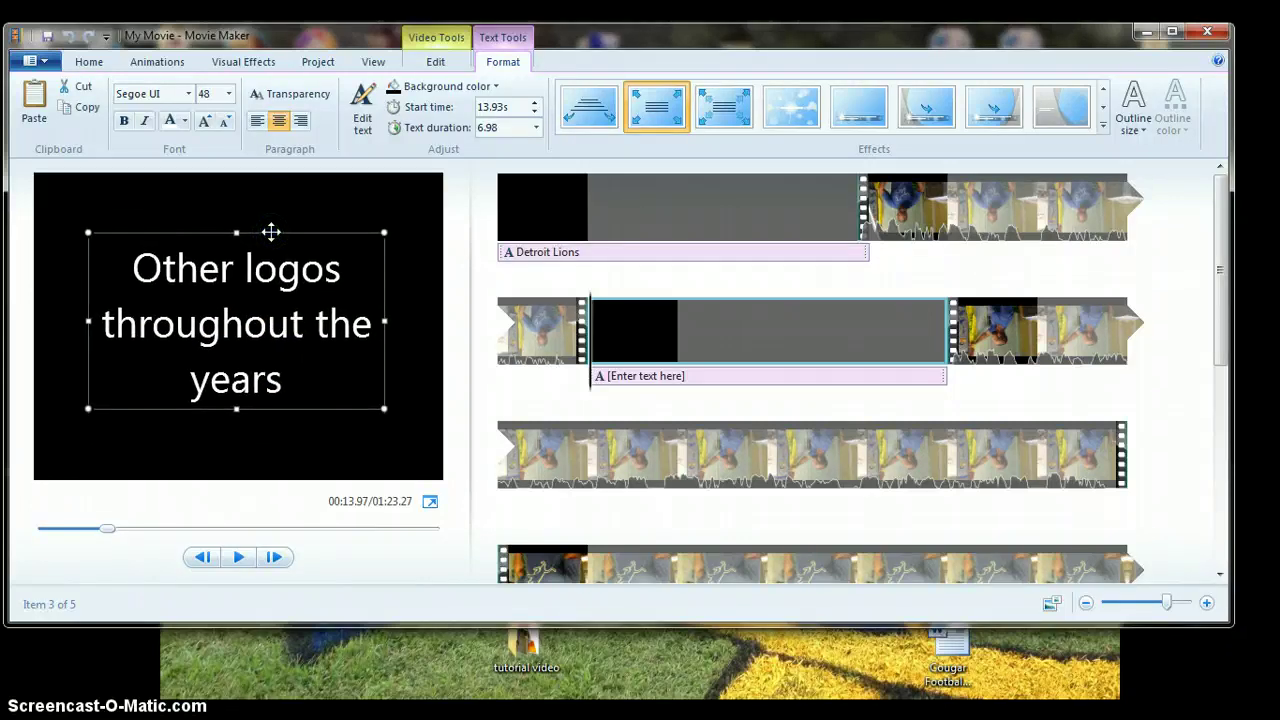
click(683, 330)
click(645, 338)
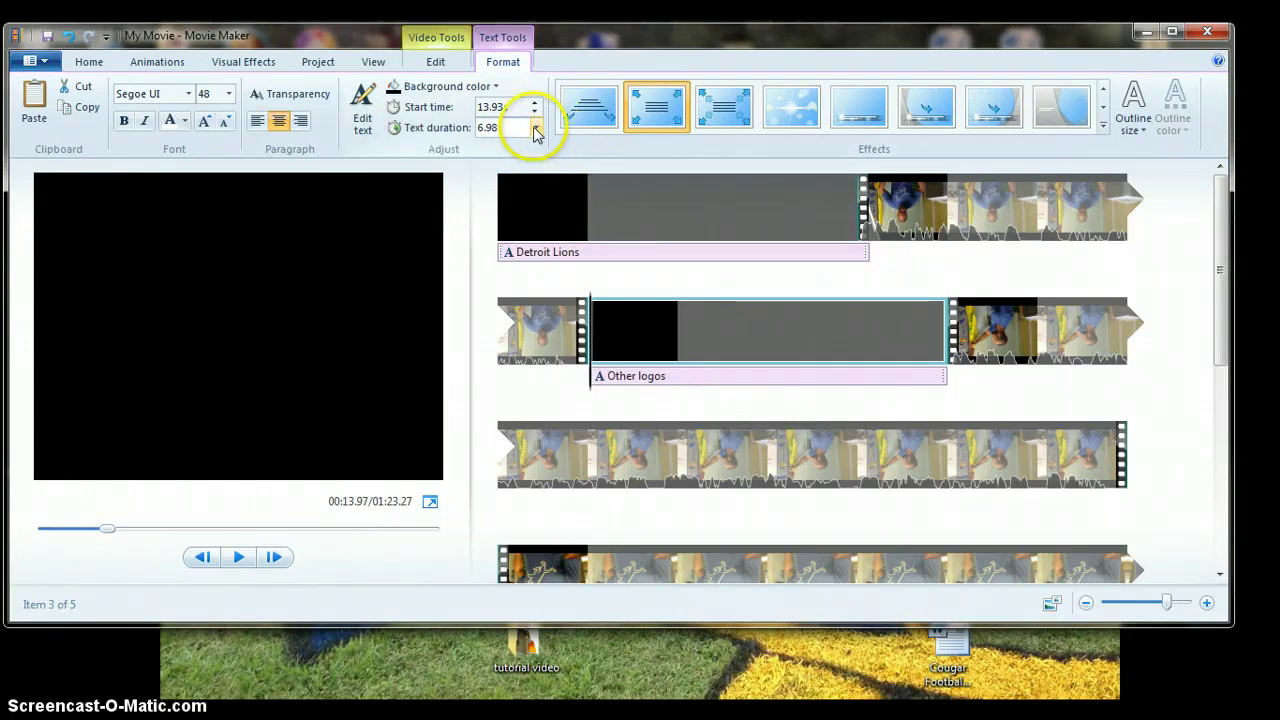
- Set the duration of the "Other logos throughout the years" title to 2.00 and play the movie from that title
click(436, 42)
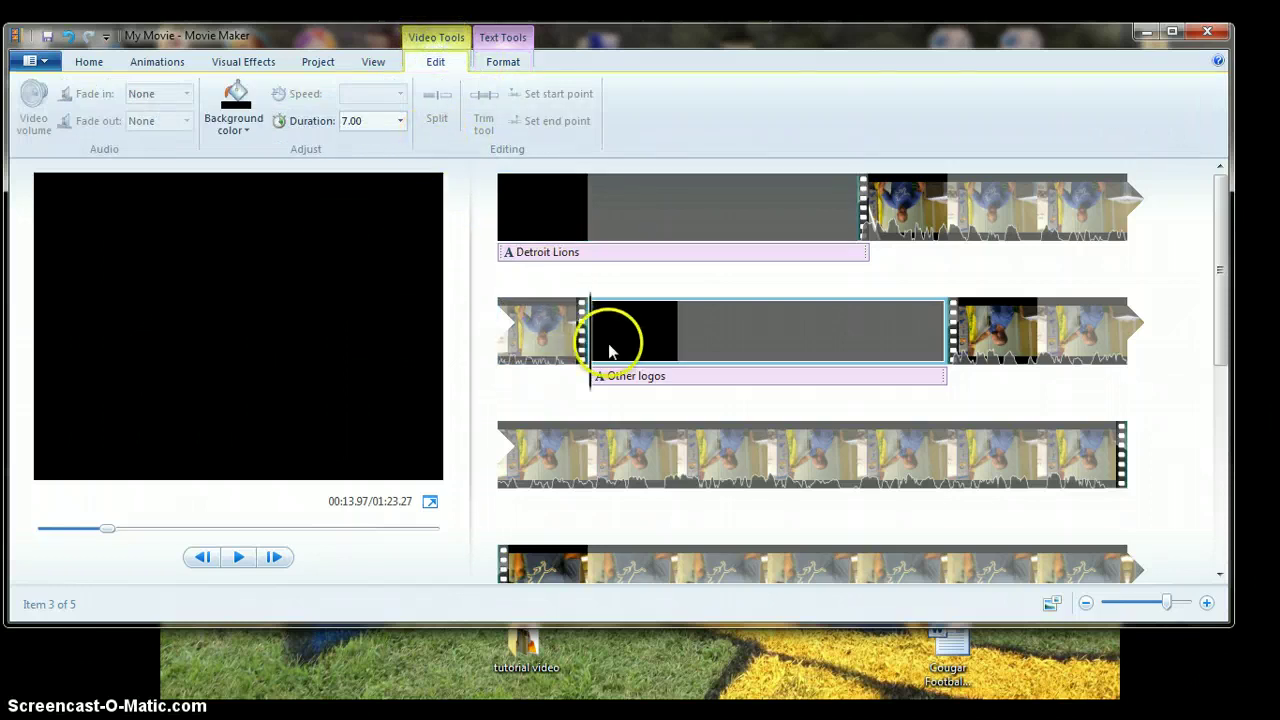
click(400, 120)
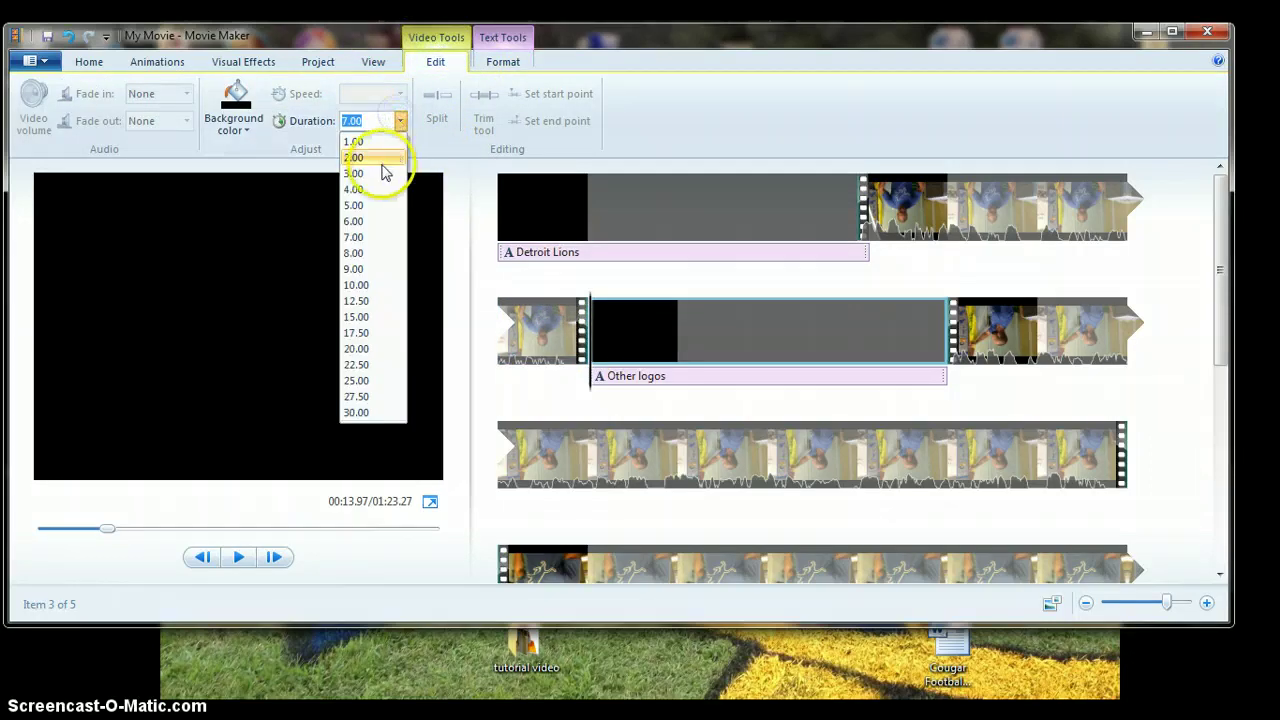
click(375, 158)
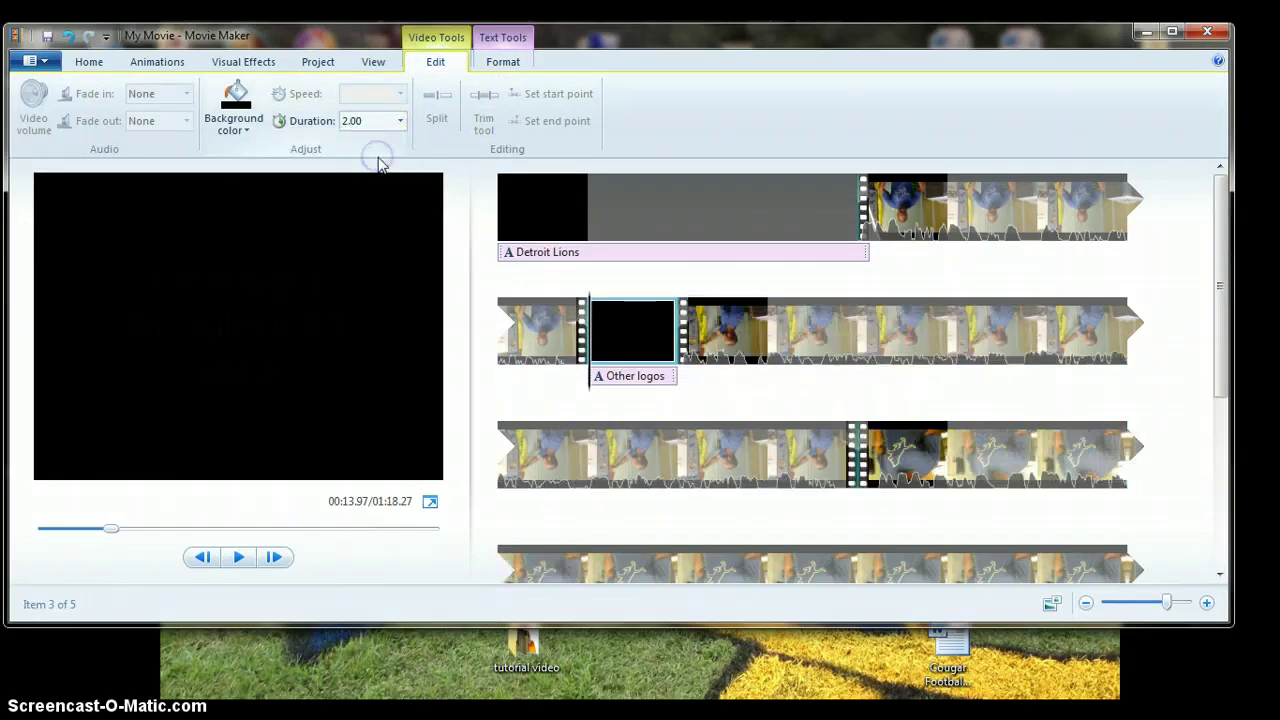
click(237, 557)
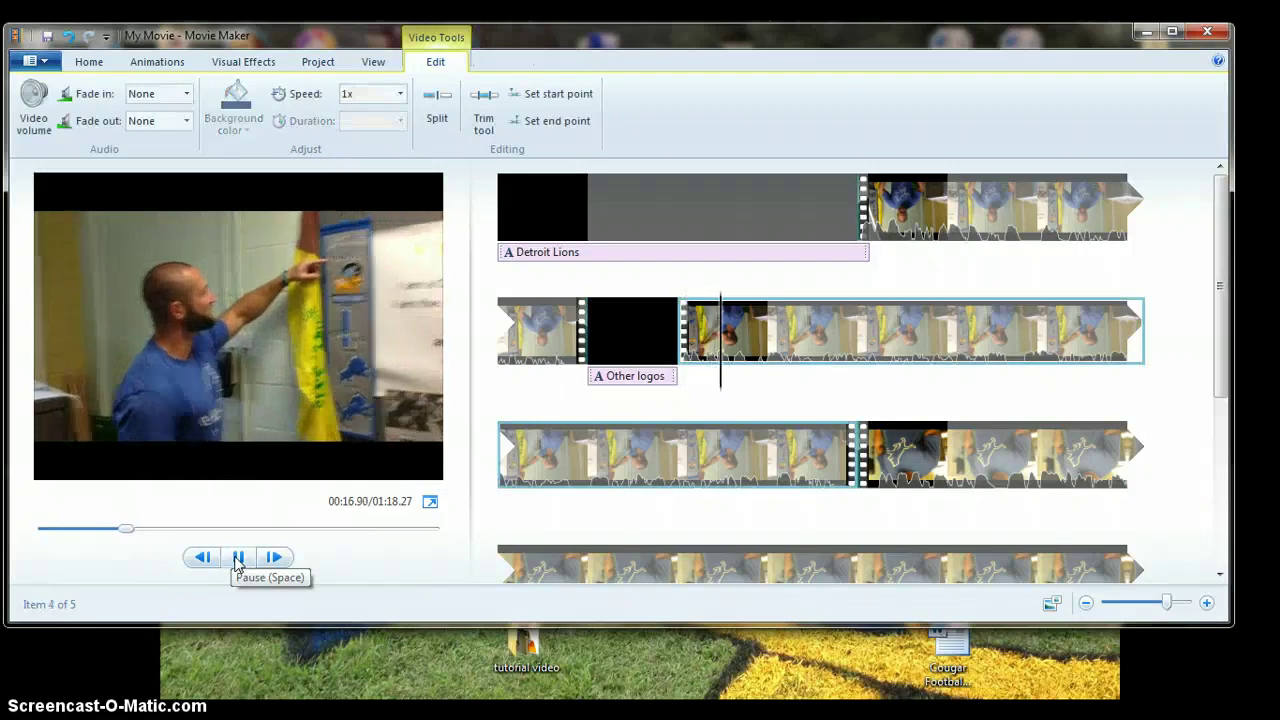
click(237, 560)
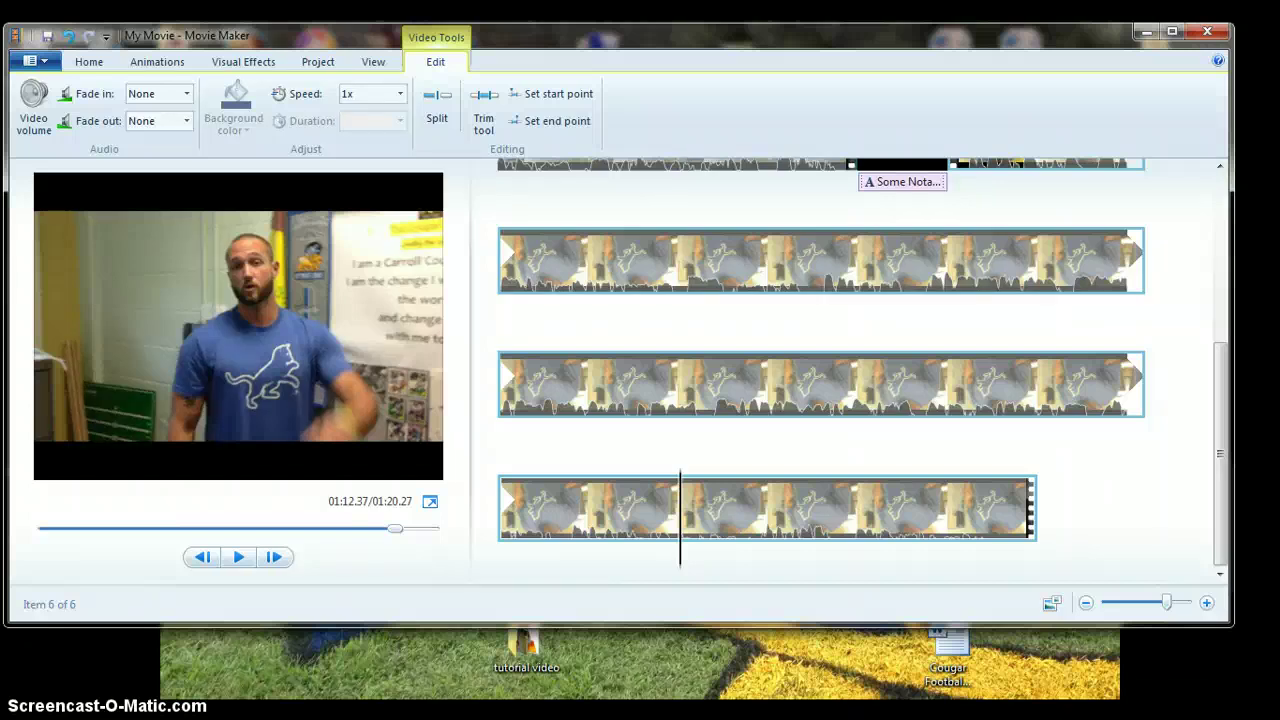
click(240, 560)
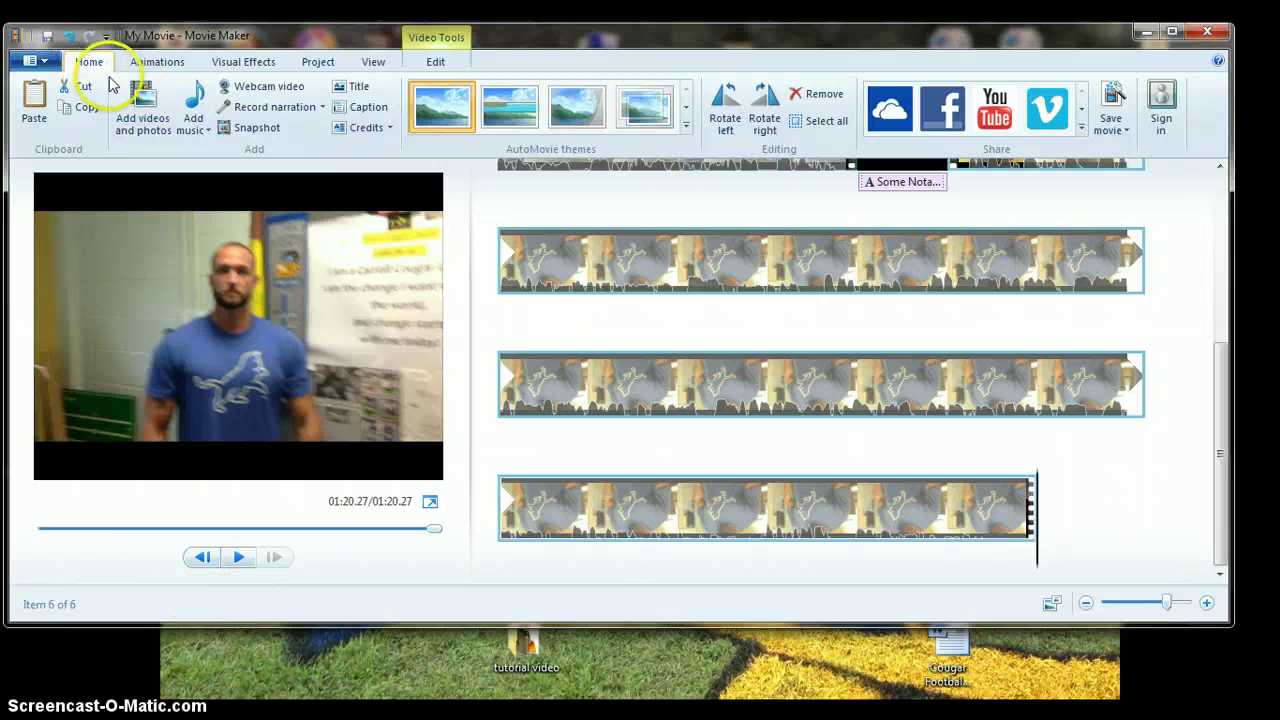
click(145, 119)
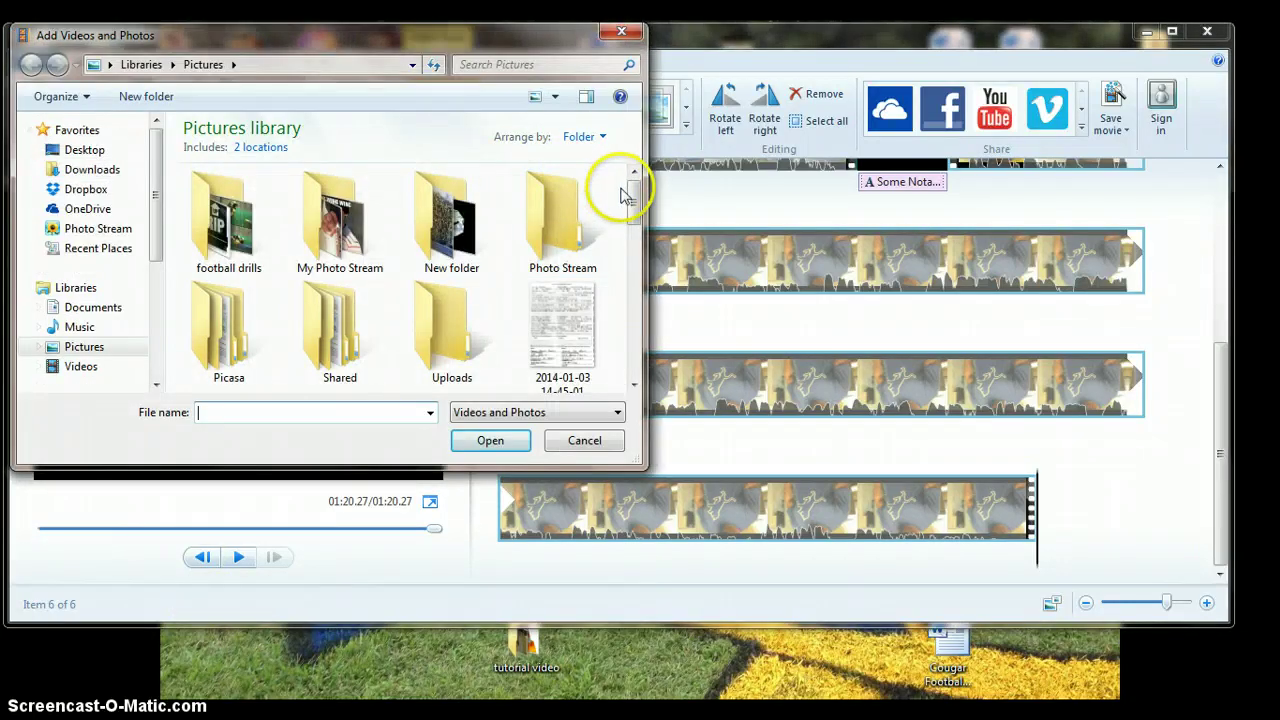
drag(634, 192, 632, 255)
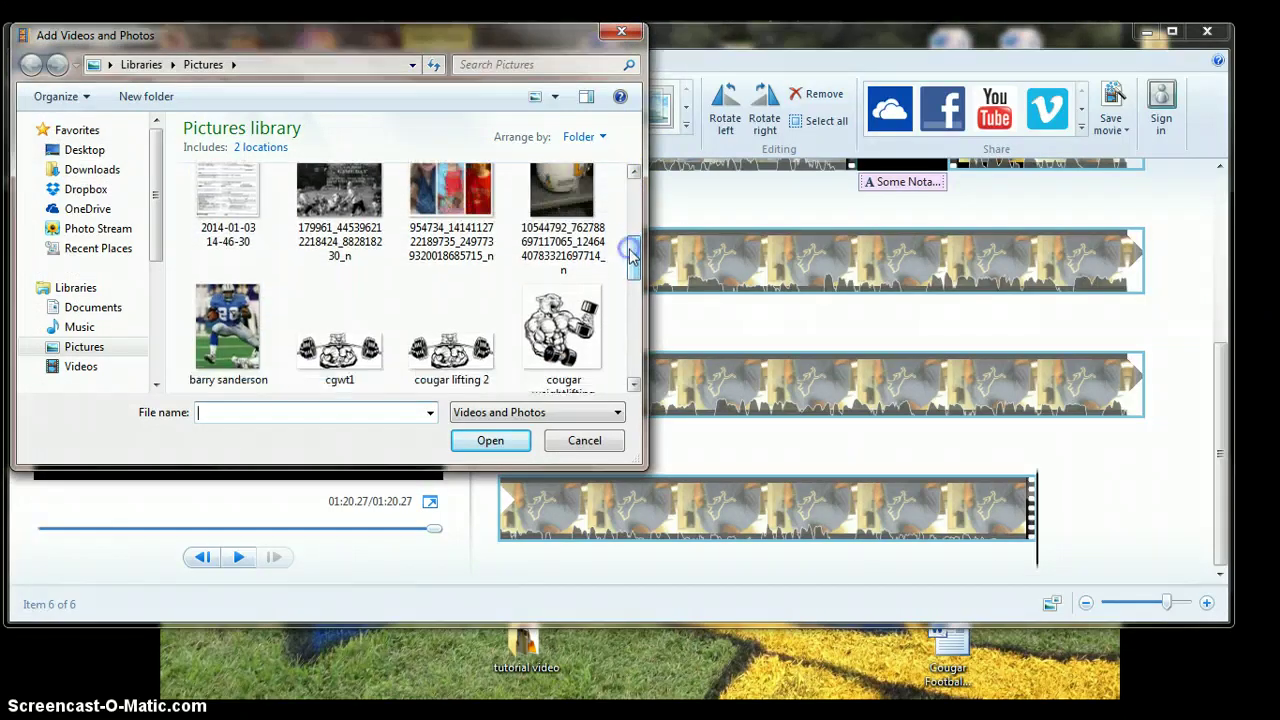
double_click(229, 335)
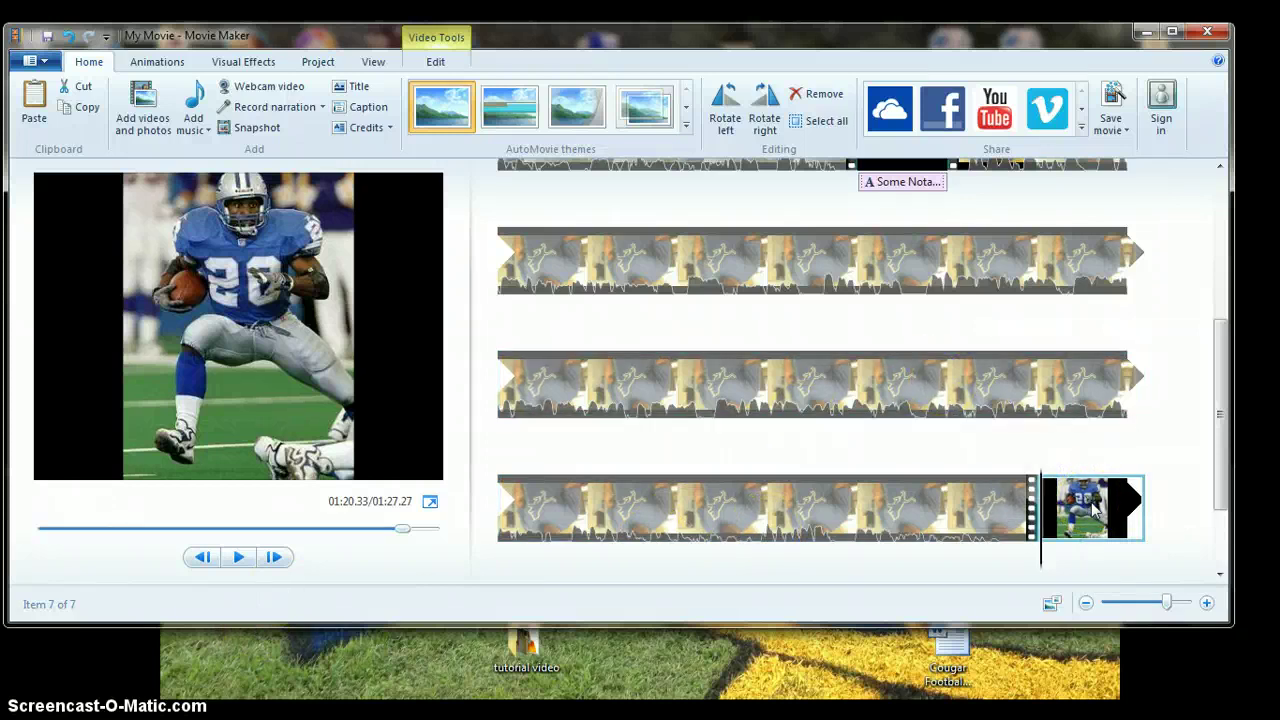
click(452, 45)
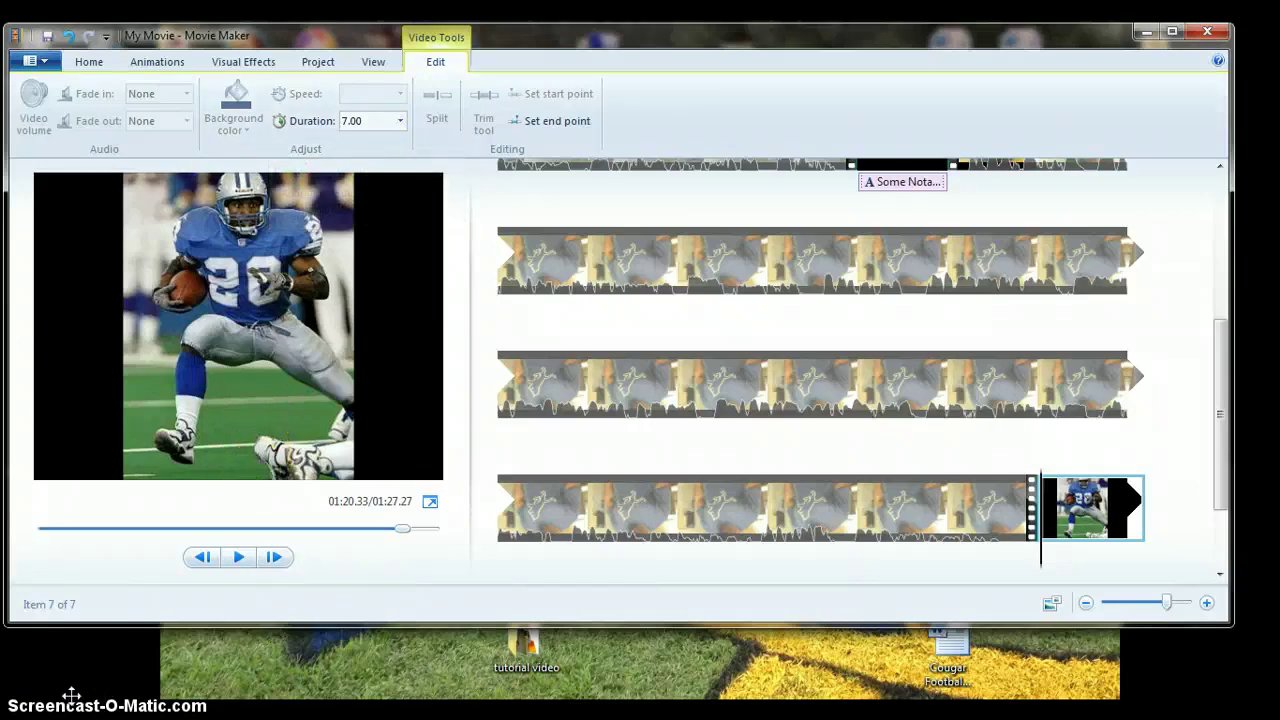
click(427, 583)
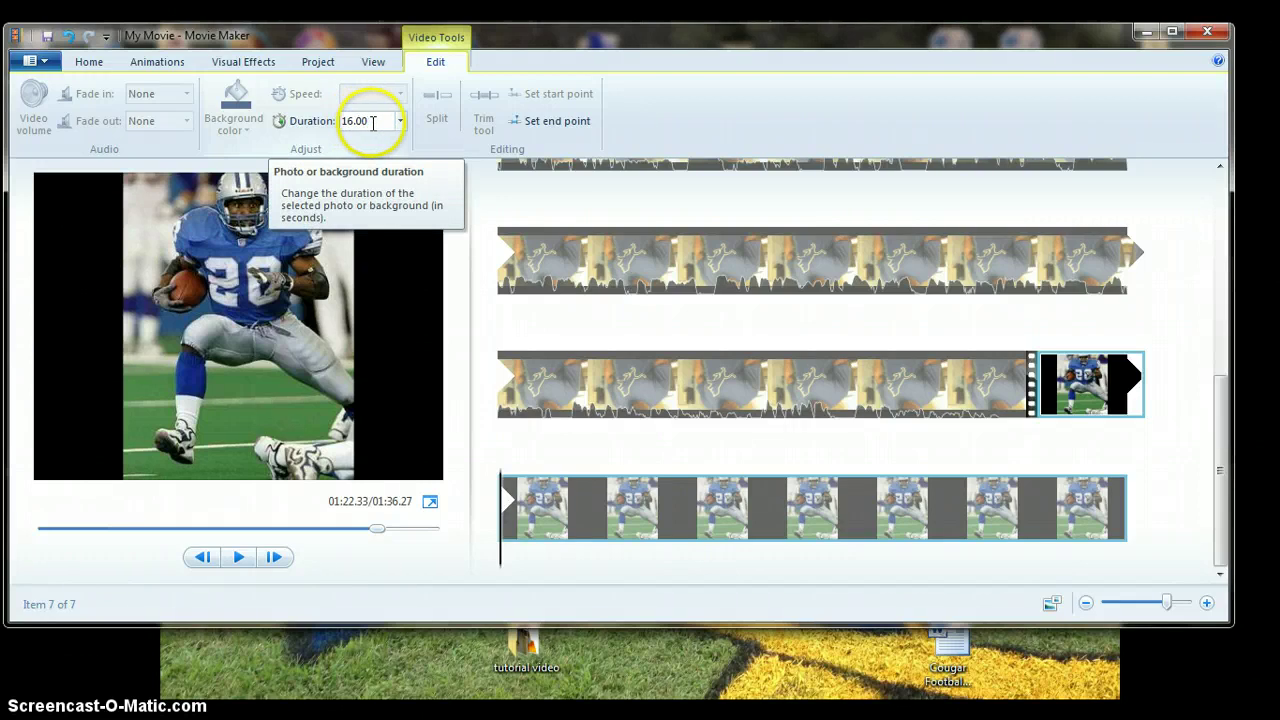
- Record a narration of about 16 seconds over the football photo, starting from 01:22.33
click(93, 62)
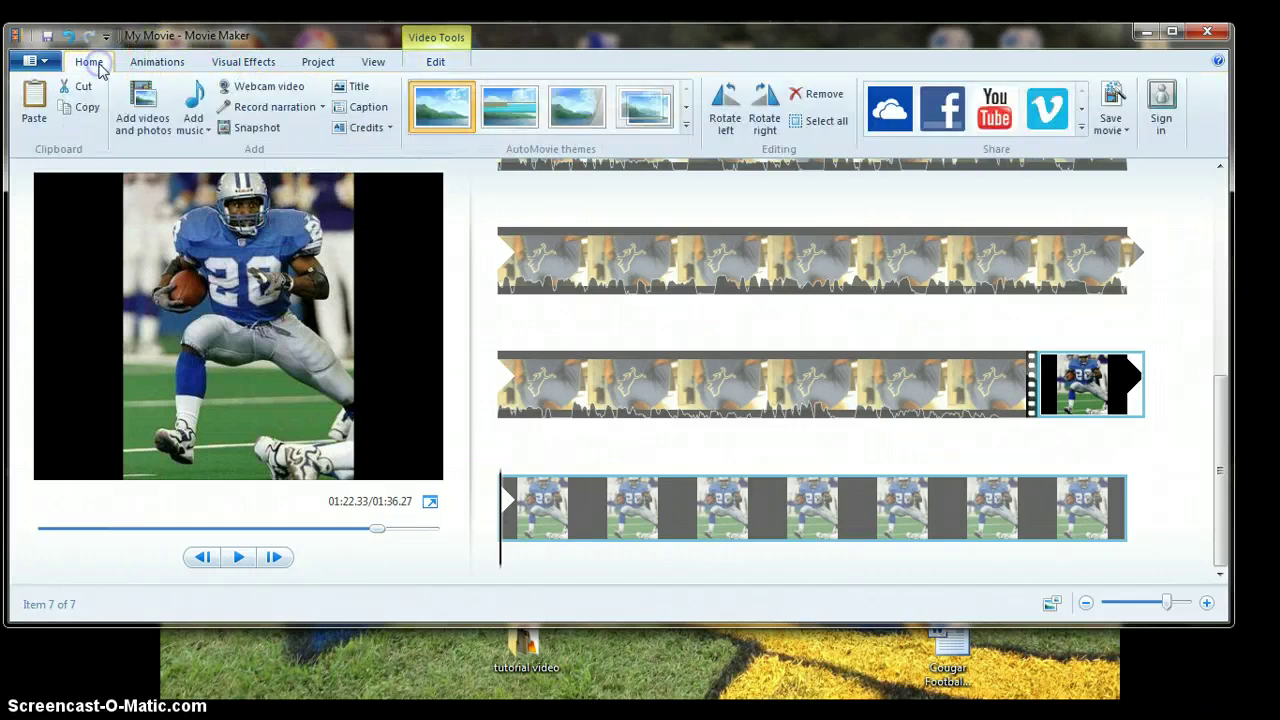
click(296, 114)
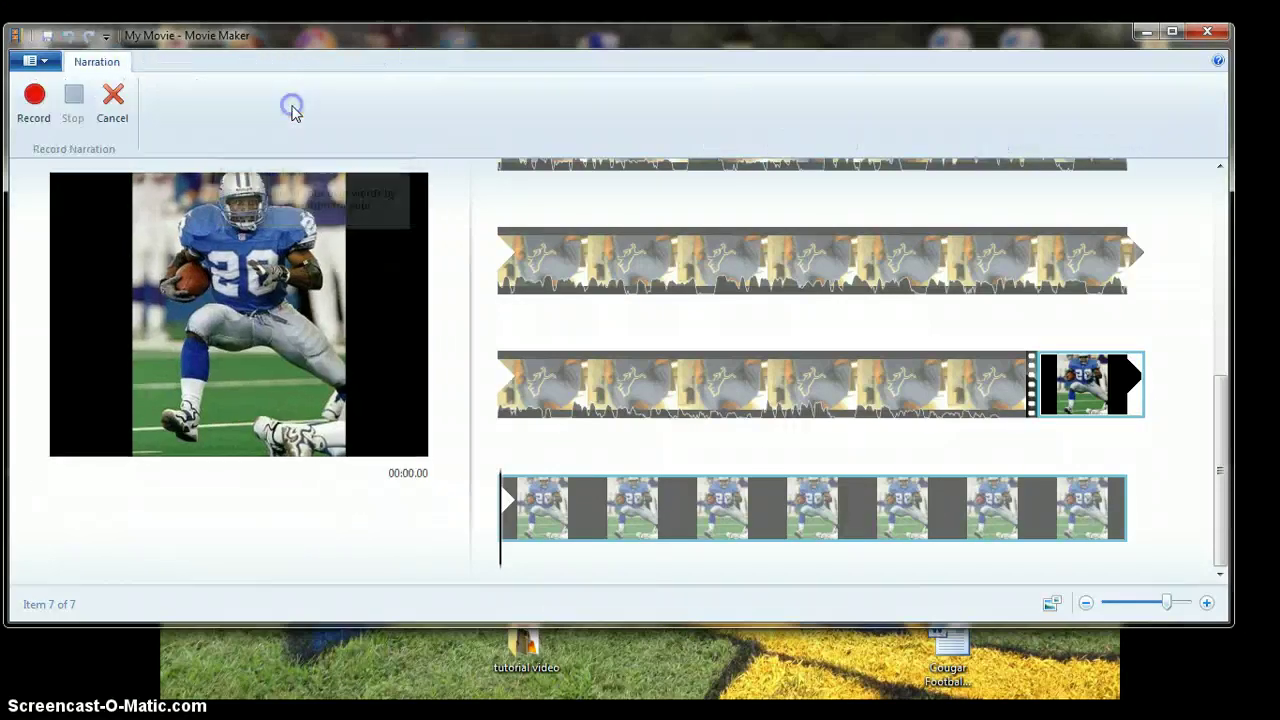
click(35, 100)
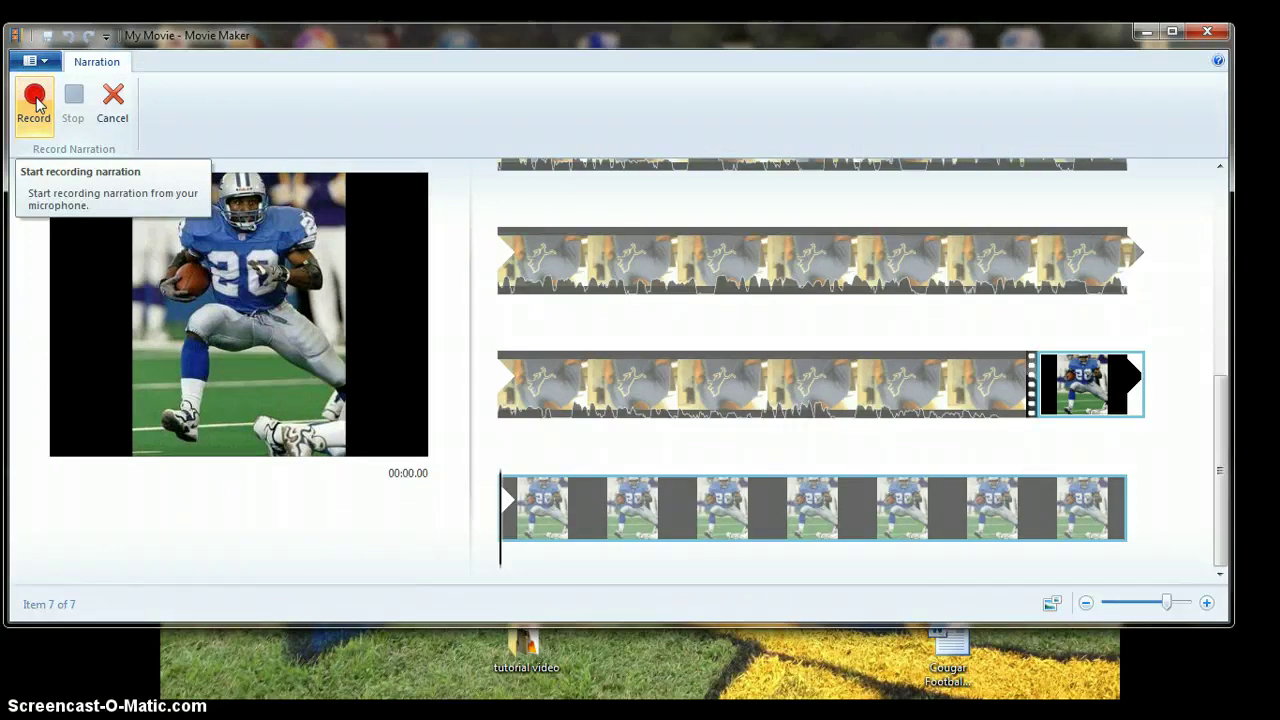
click(74, 100)
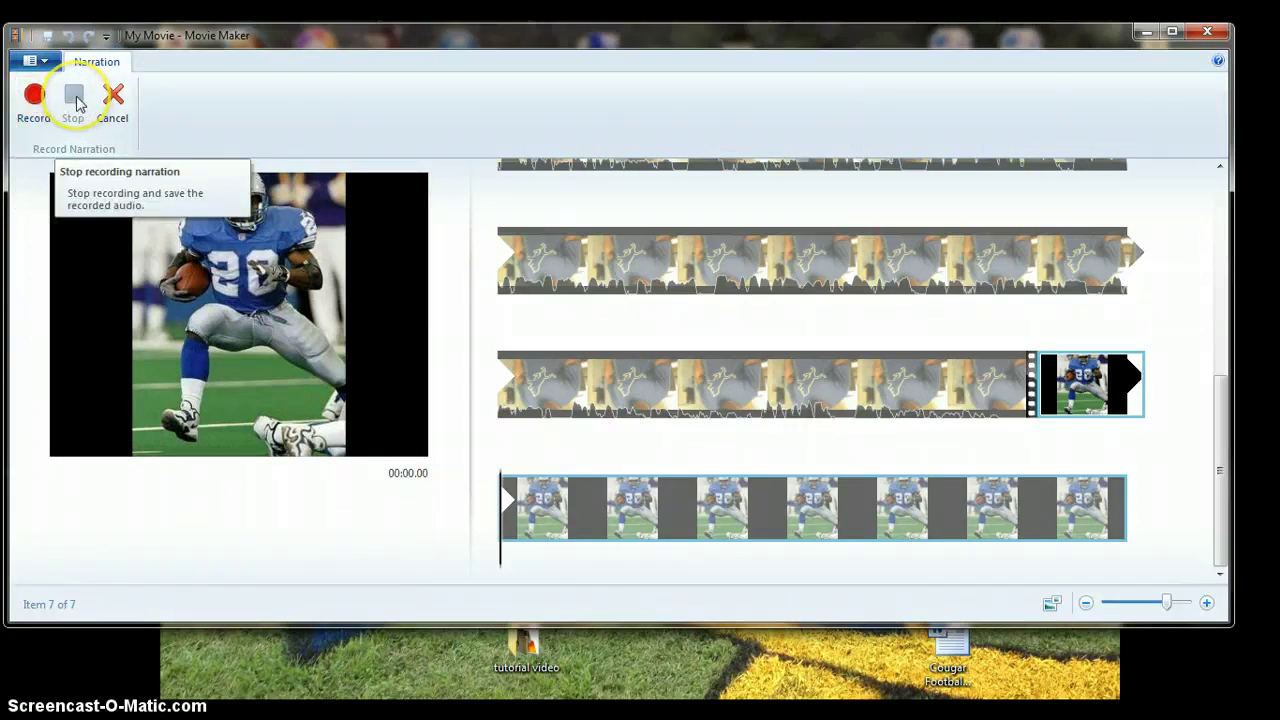
click(35, 98)
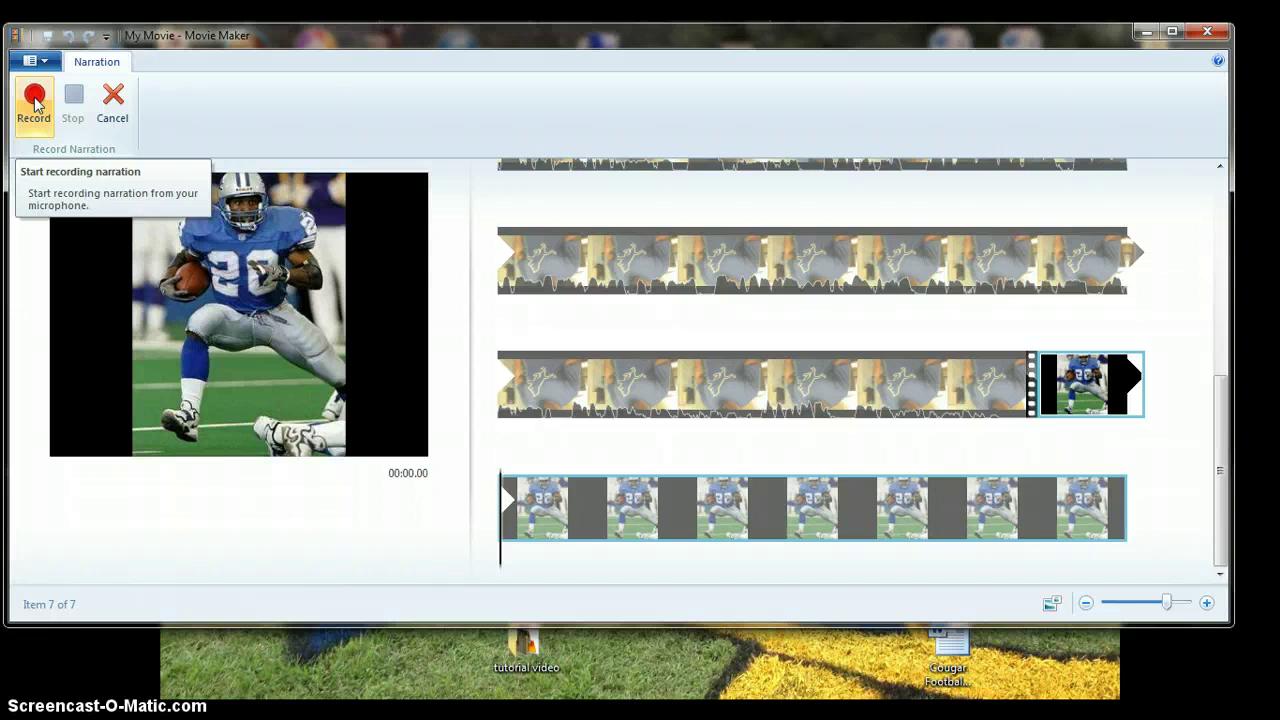
click(35, 100)
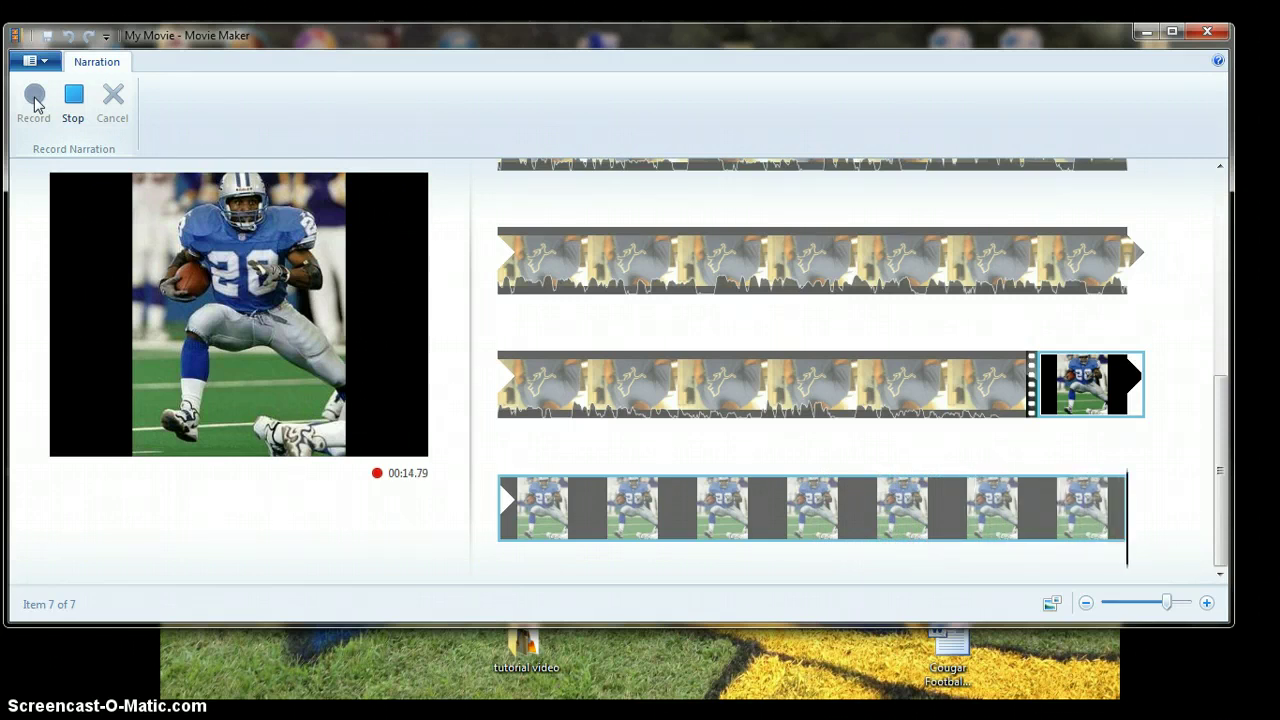
click(72, 106)
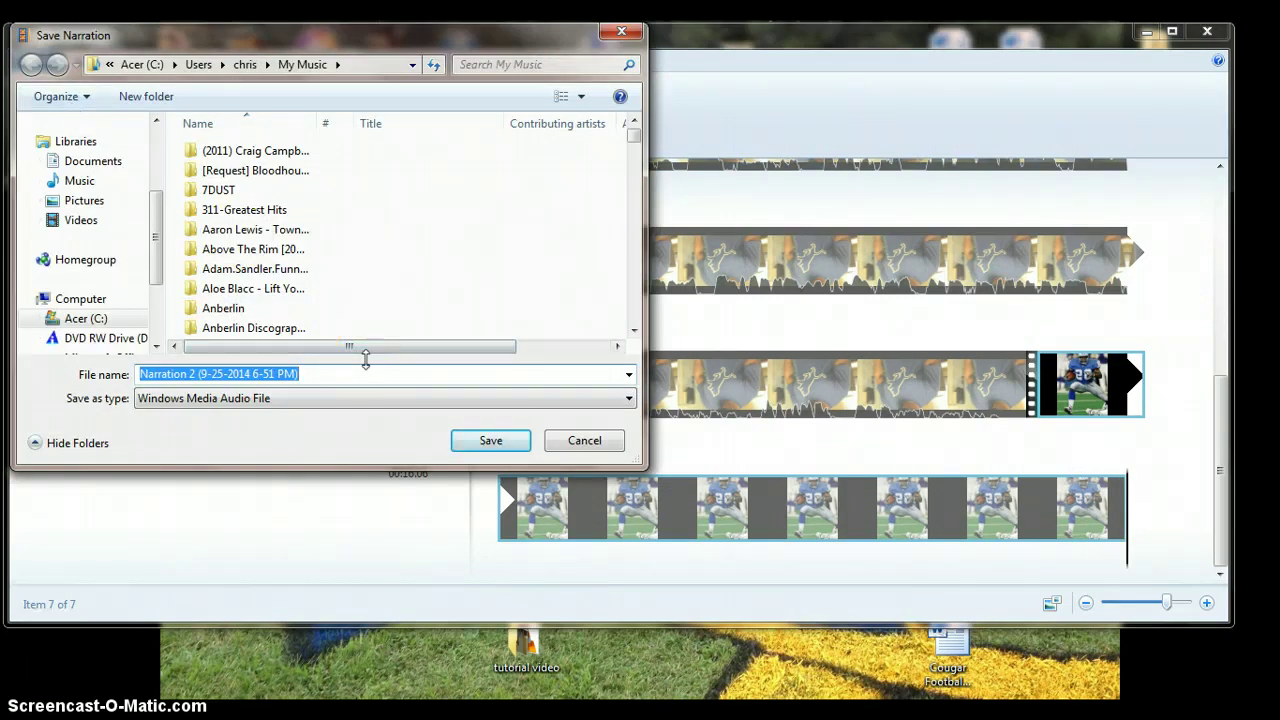
- Save the recorded narration in My Music under the file name "barry sanders"
text(bar)
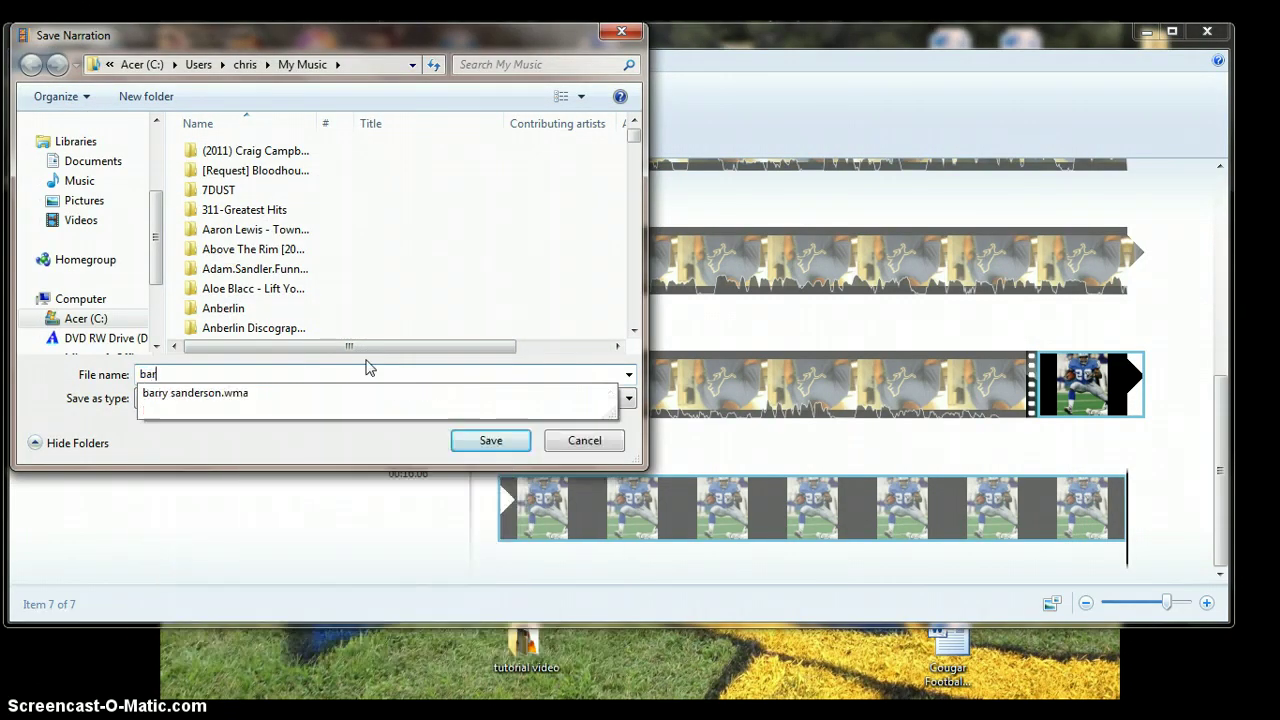
text(ry sanders)
click(490, 440)
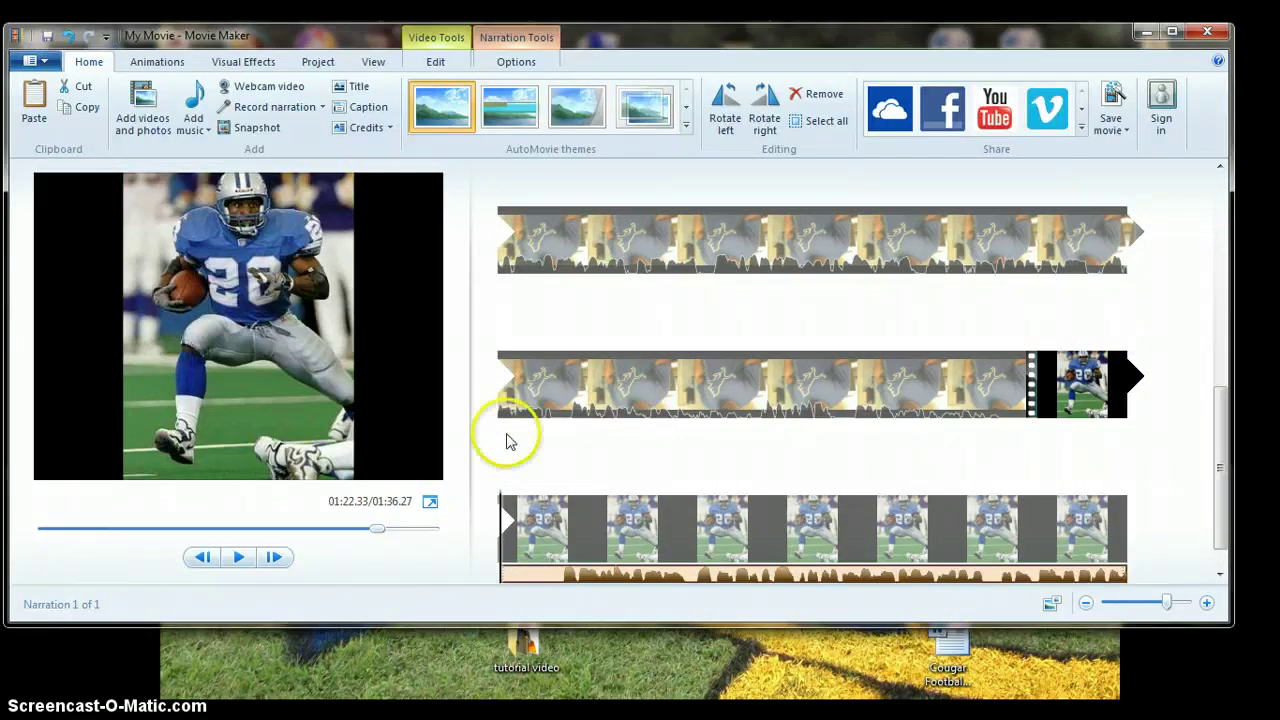
- Play back the football photo with its narration to the end of the movie
click(1050, 385)
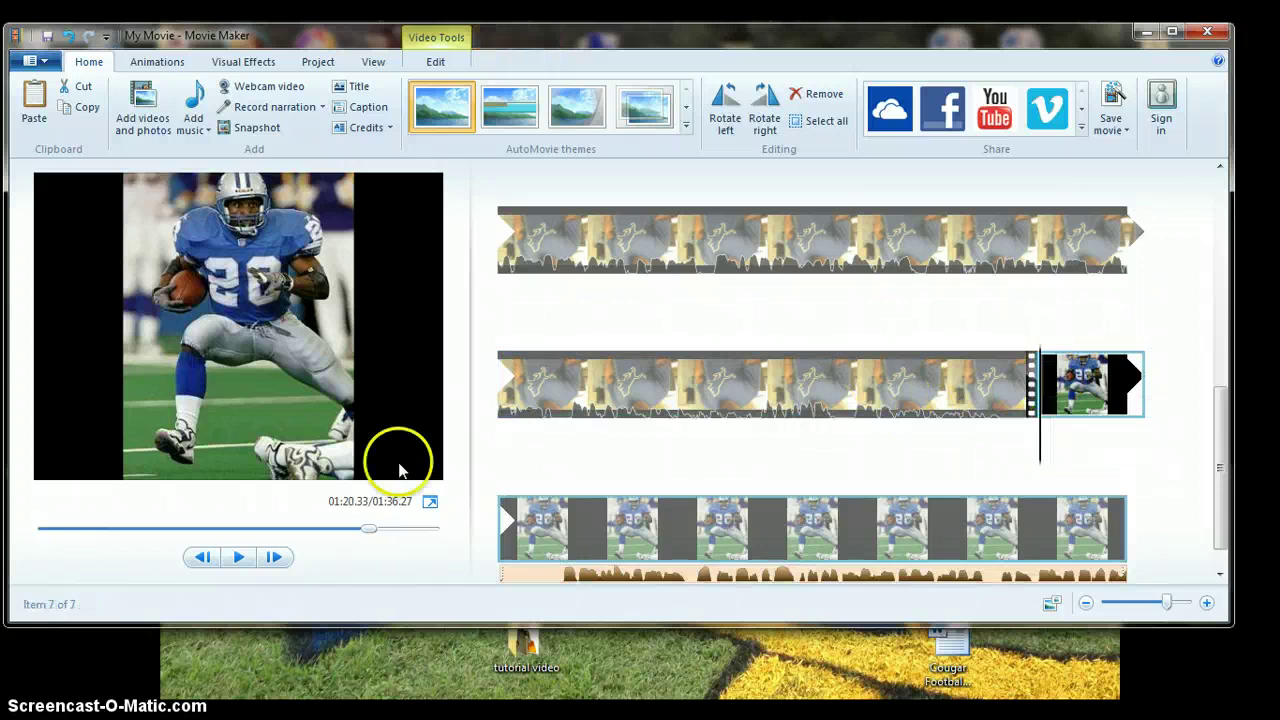
click(237, 558)
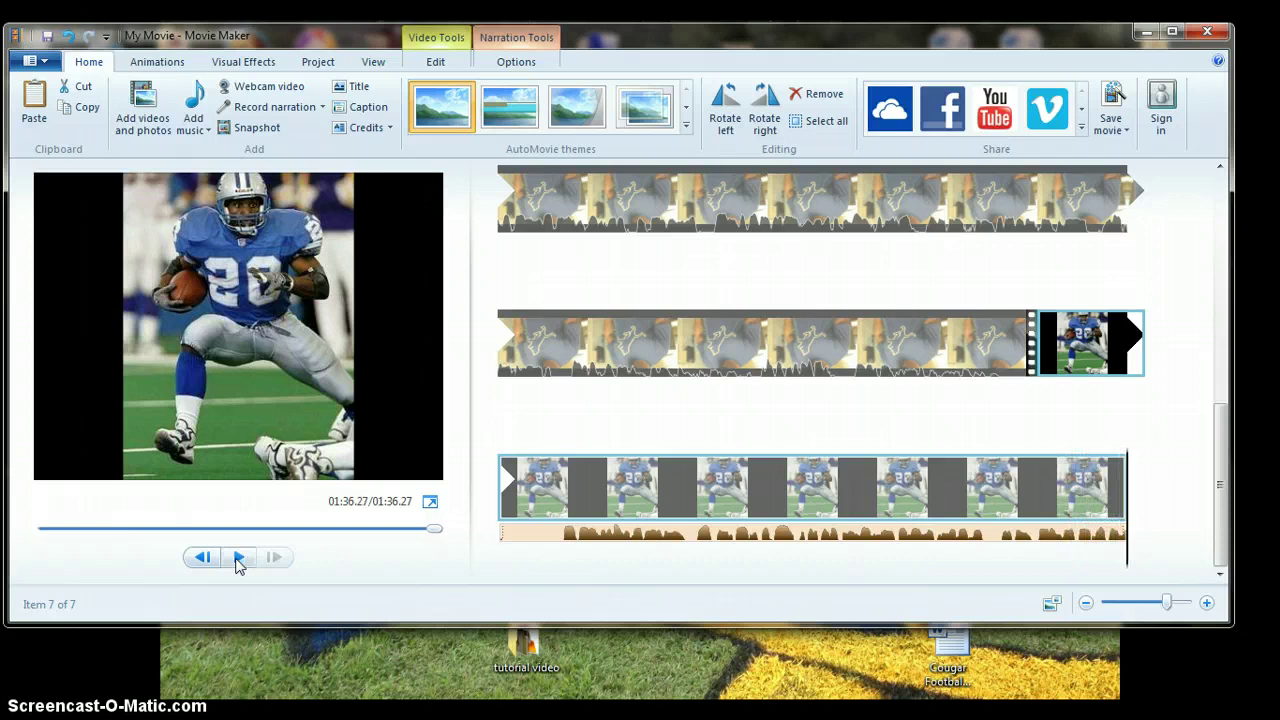
click(236, 558)
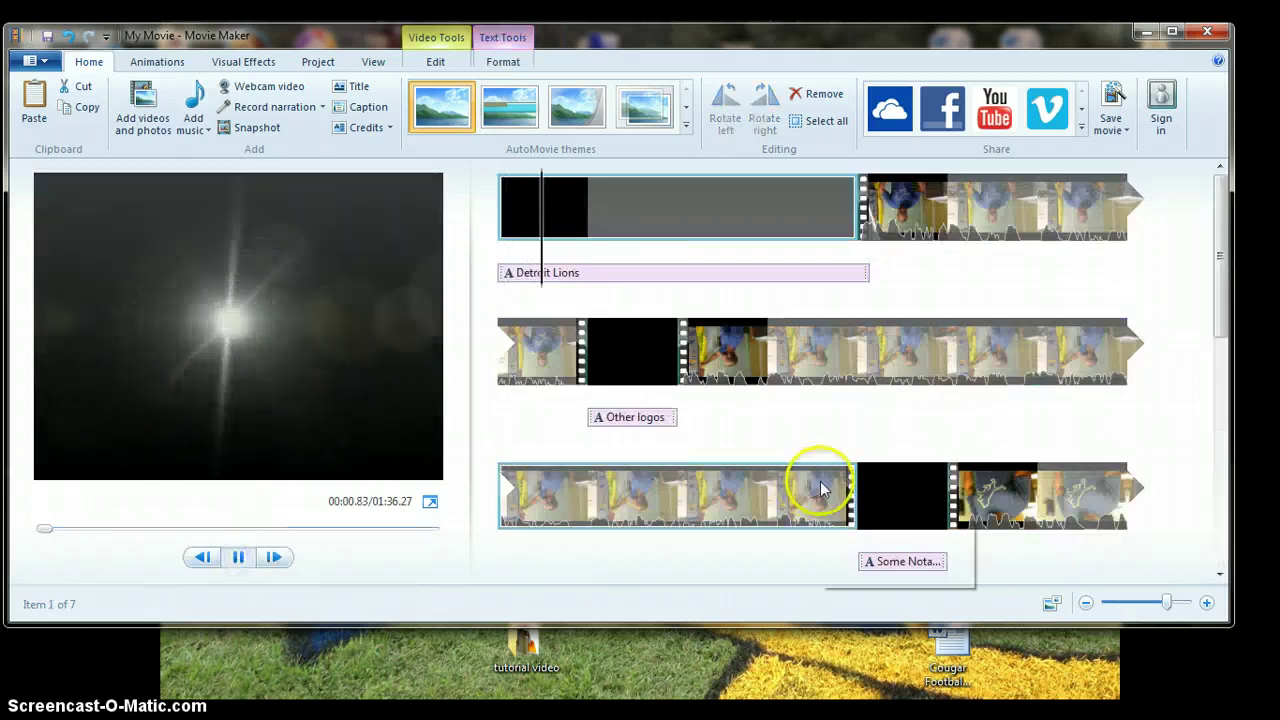
click(243, 558)
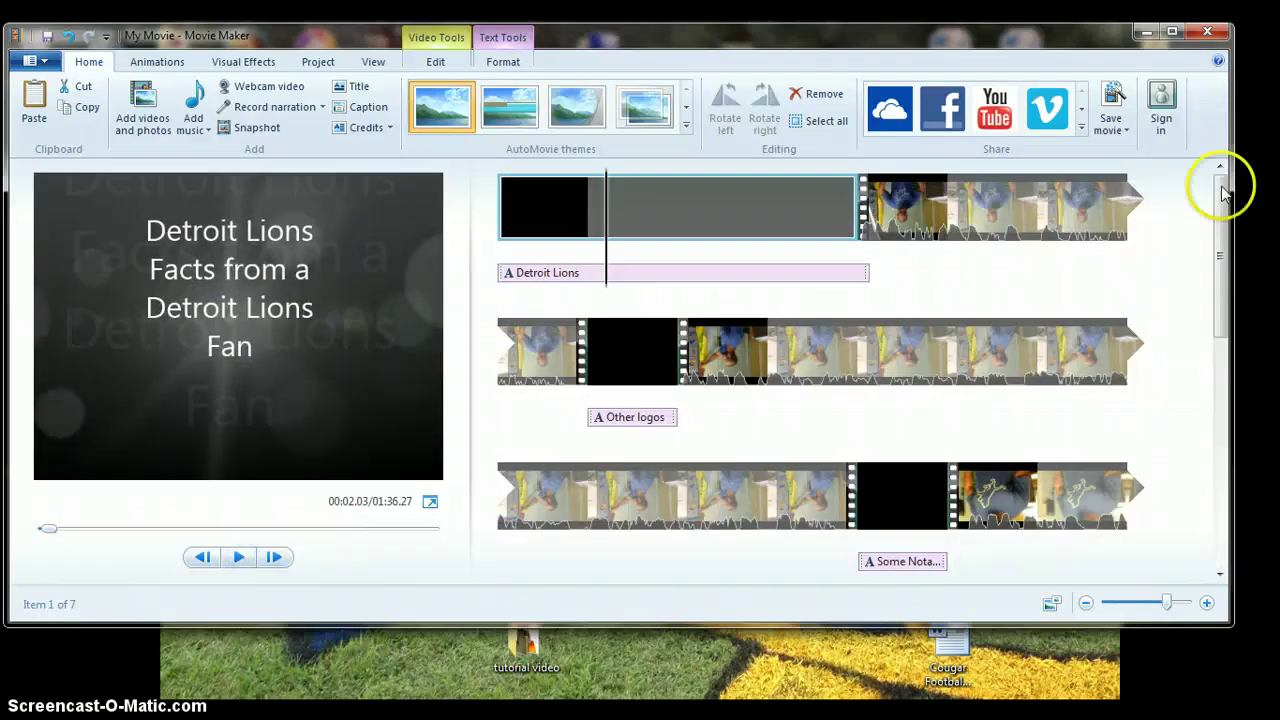
- Set the football photo's duration to 25.00 and play the rest of the narration to its end
drag(1222, 225, 1211, 463)
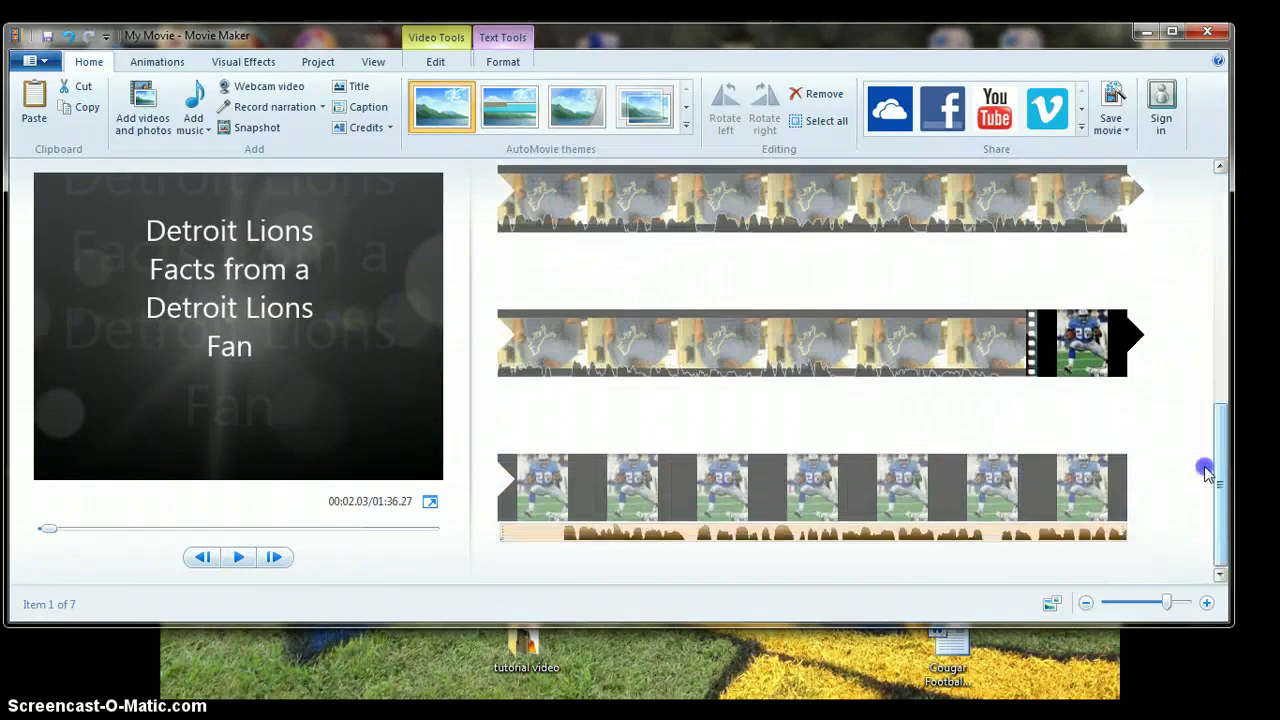
click(1087, 515)
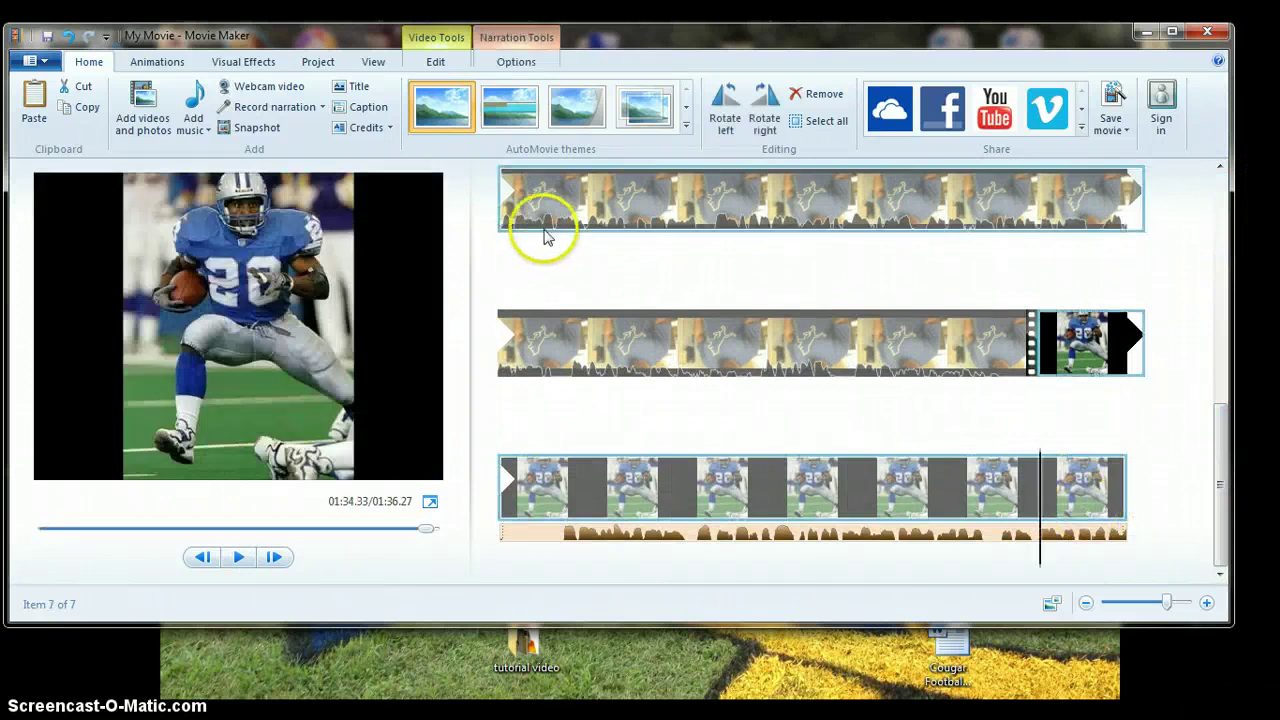
click(432, 36)
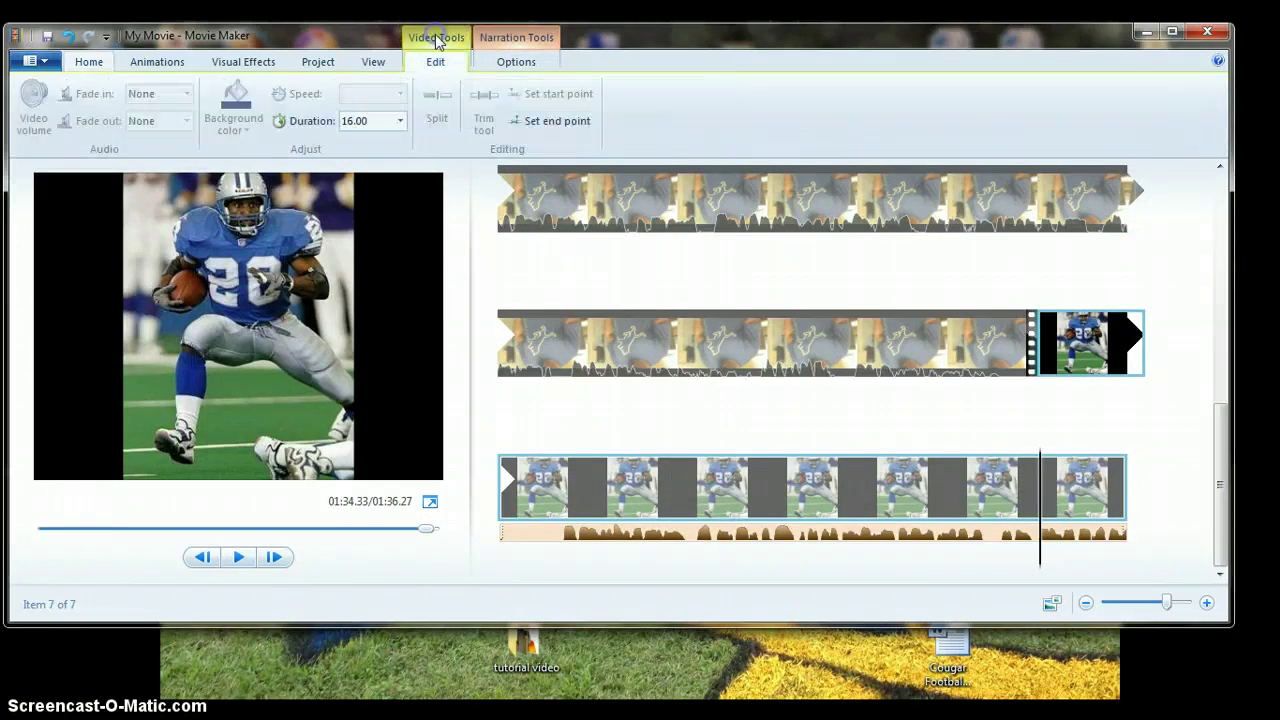
click(397, 121)
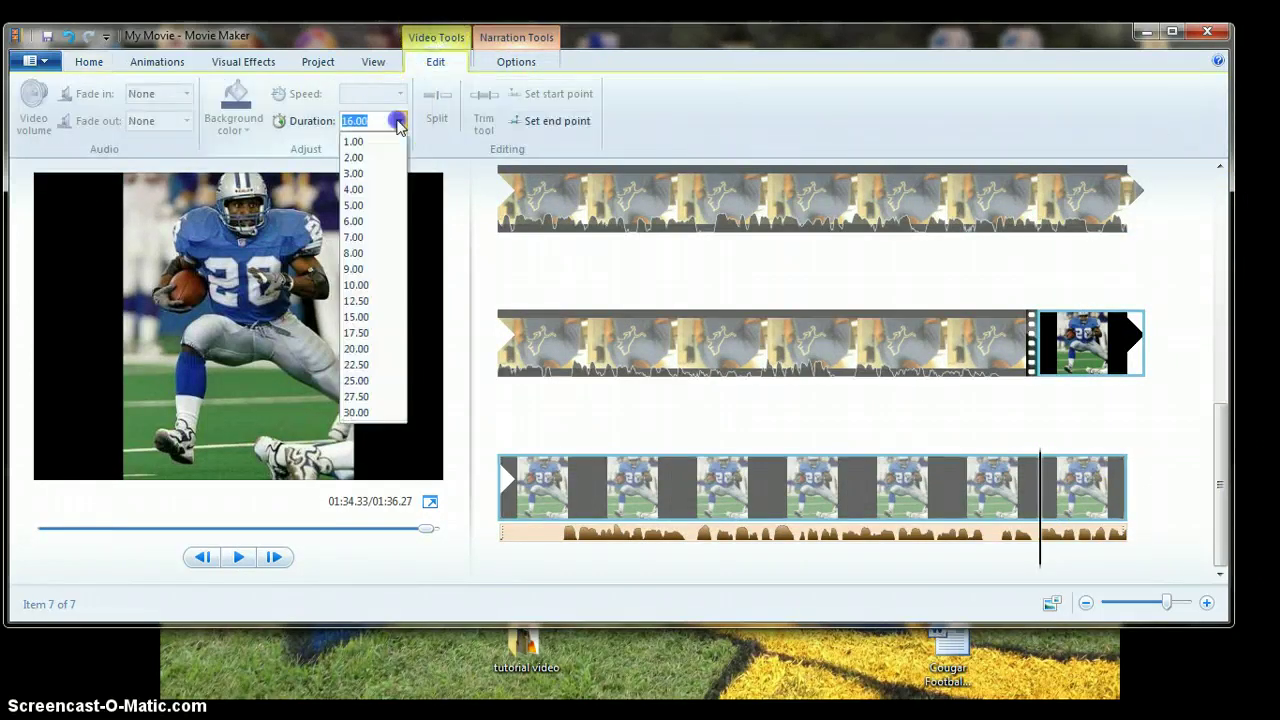
click(356, 380)
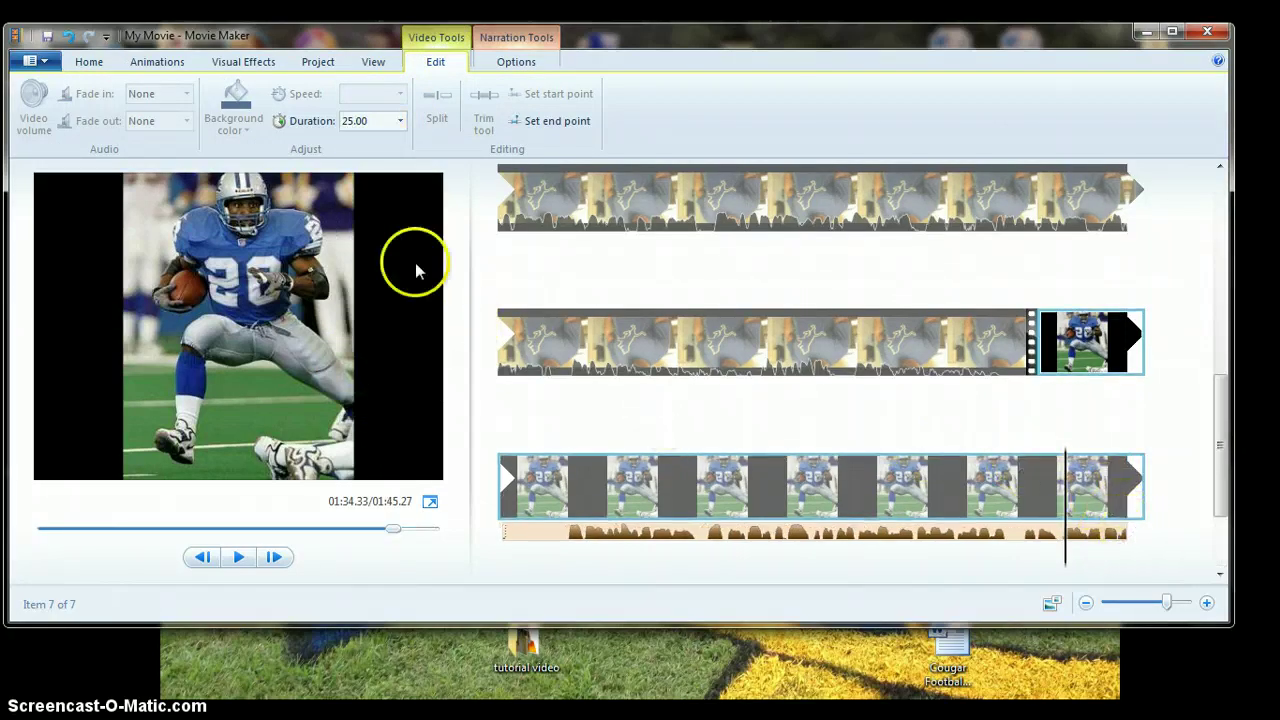
click(250, 558)
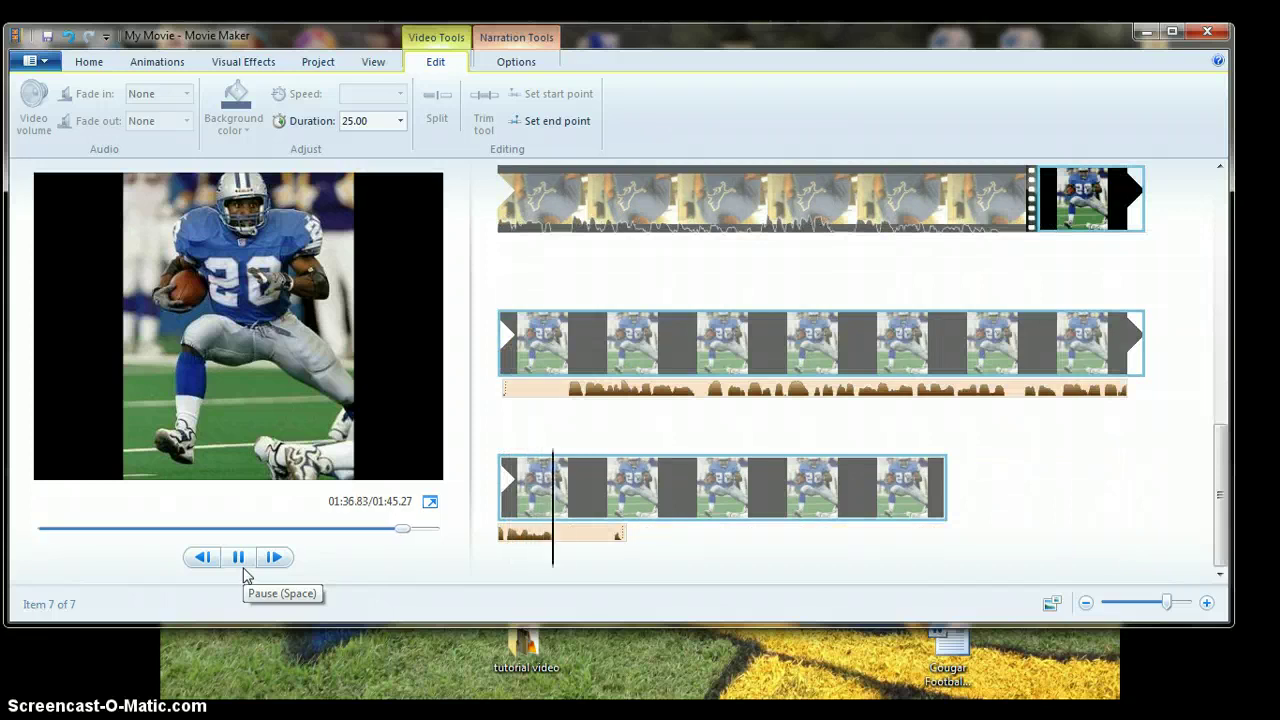
click(243, 562)
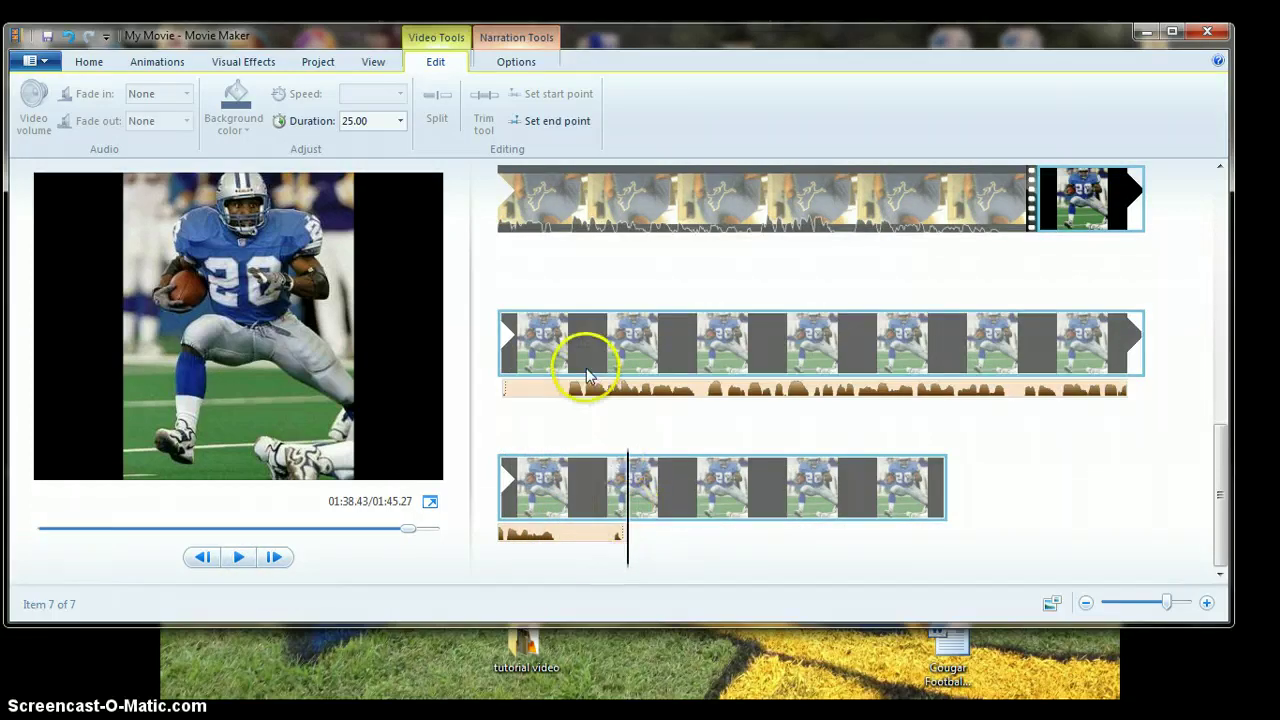
- Trim the silent beginning of the narration by setting its start point at 01:23.70 on the timeline
click(539, 391)
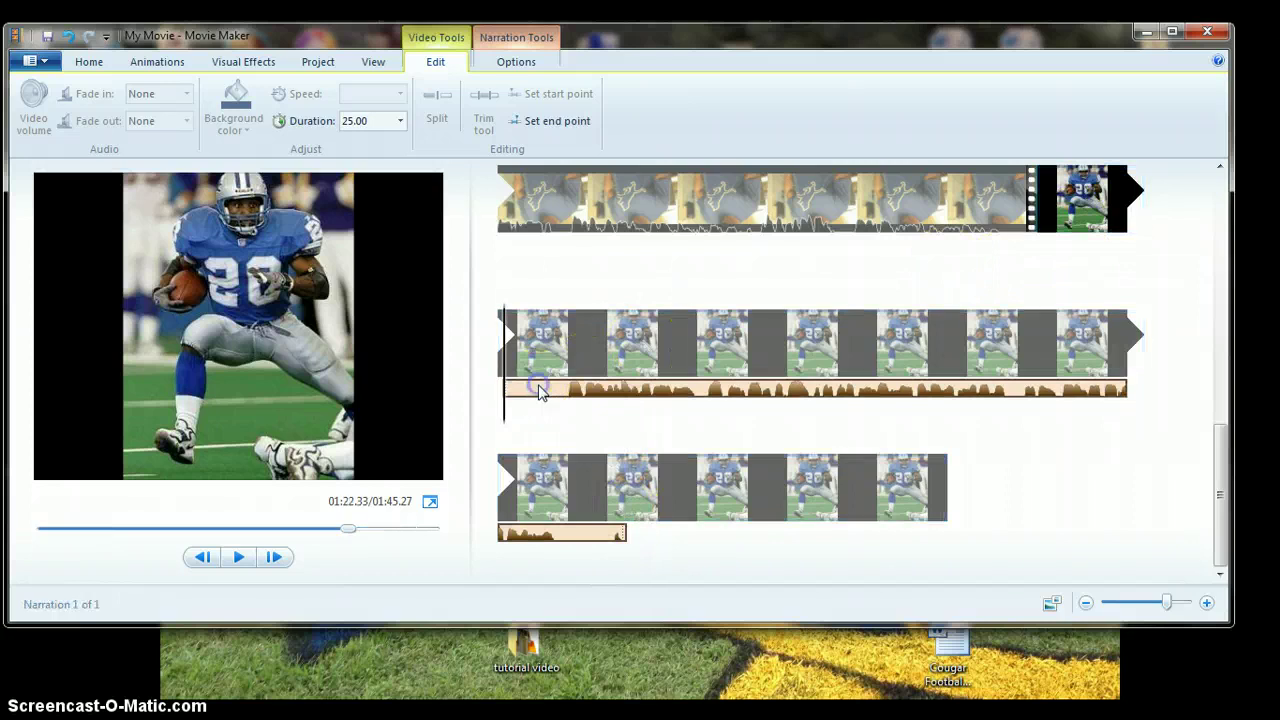
click(513, 40)
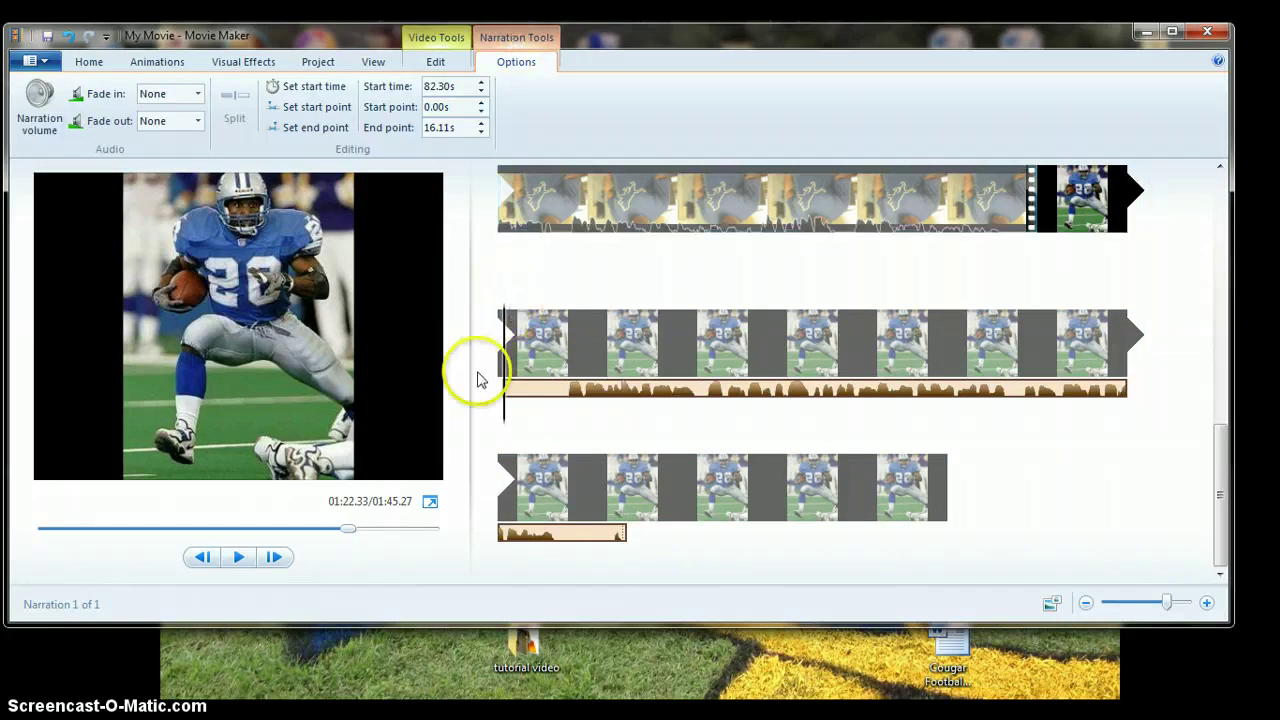
drag(505, 418, 571, 412)
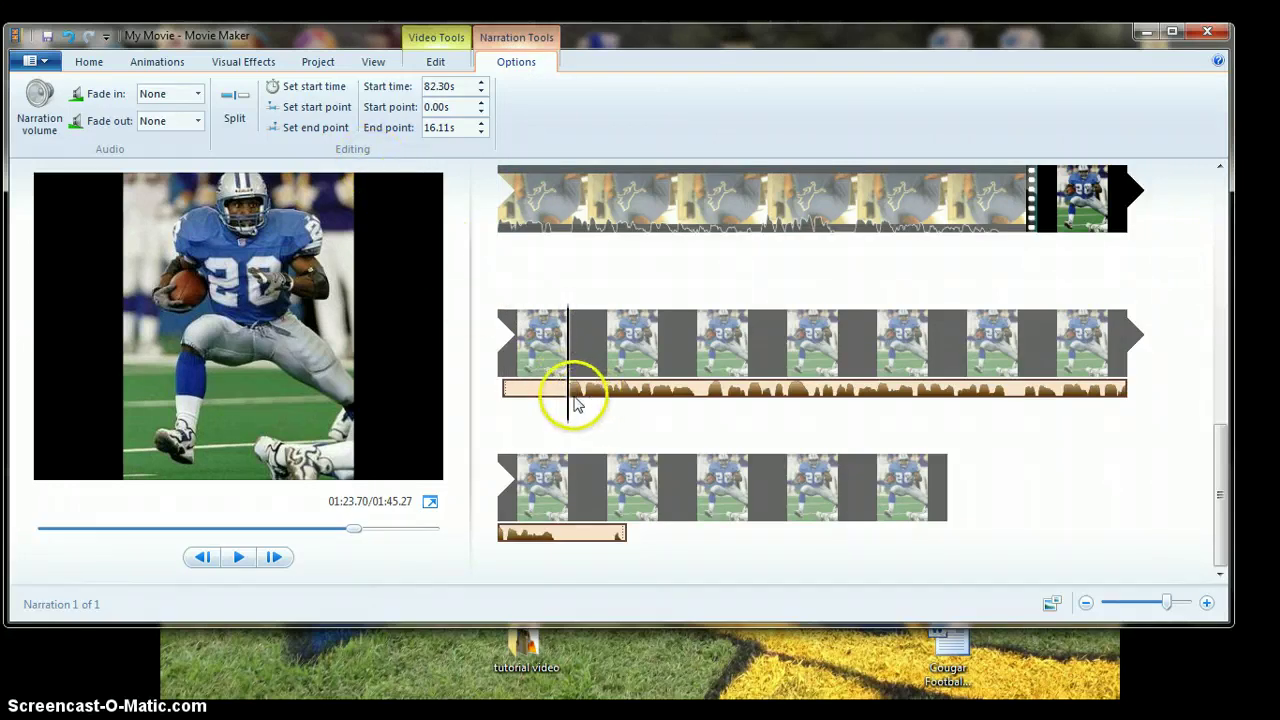
click(313, 110)
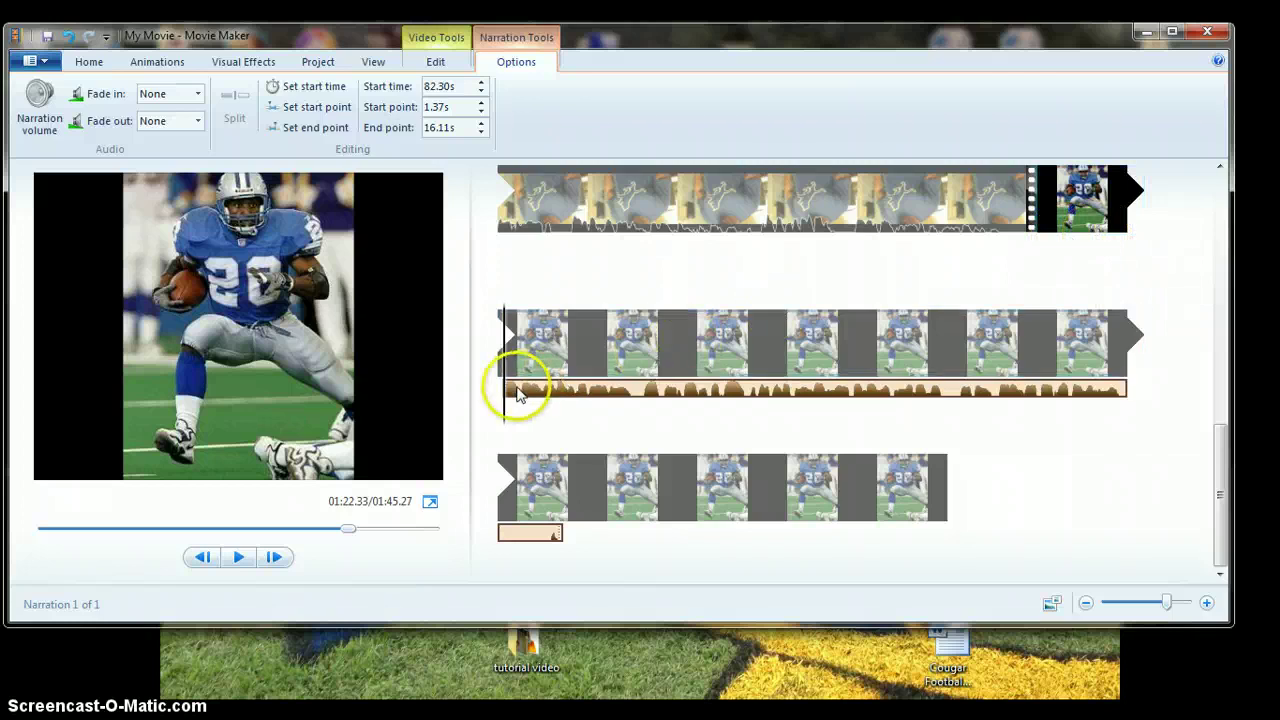
- Move the narration to the beginning of the football photo and trim its silent ending by setting the end point at 01:33.53 on the timeline
drag(533, 381, 1045, 254)
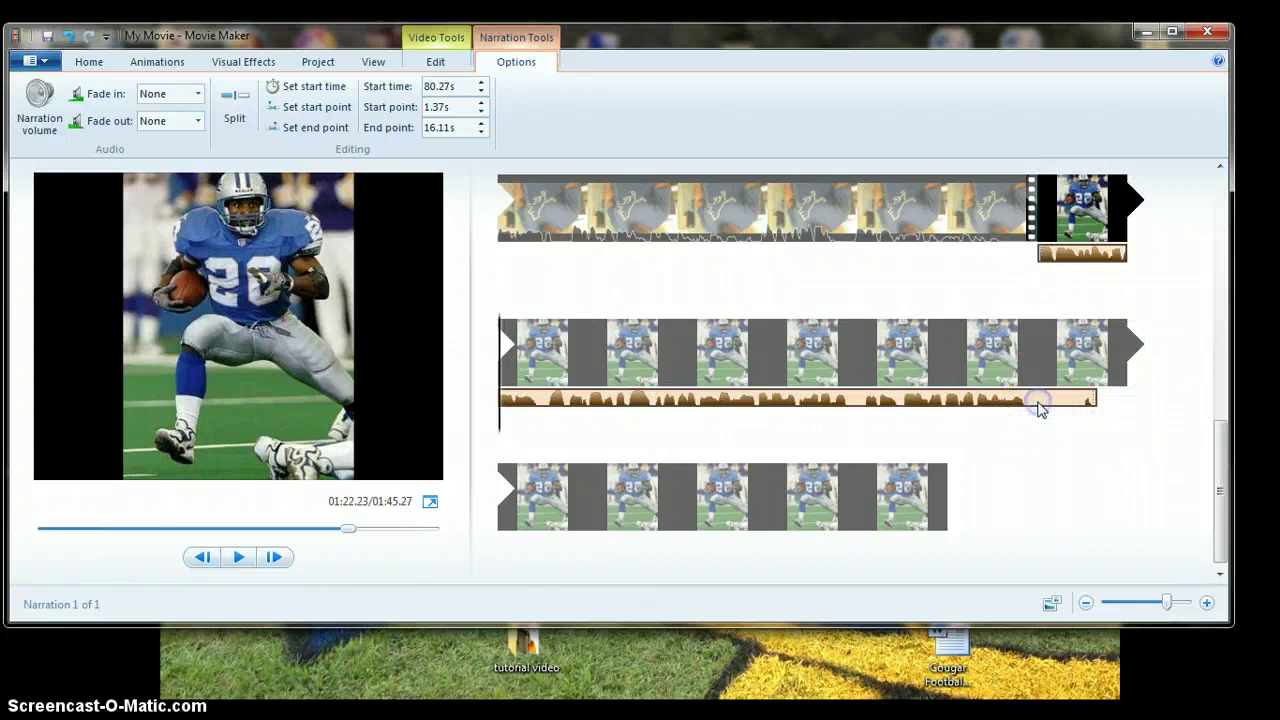
click(501, 408)
drag(501, 411, 1030, 418)
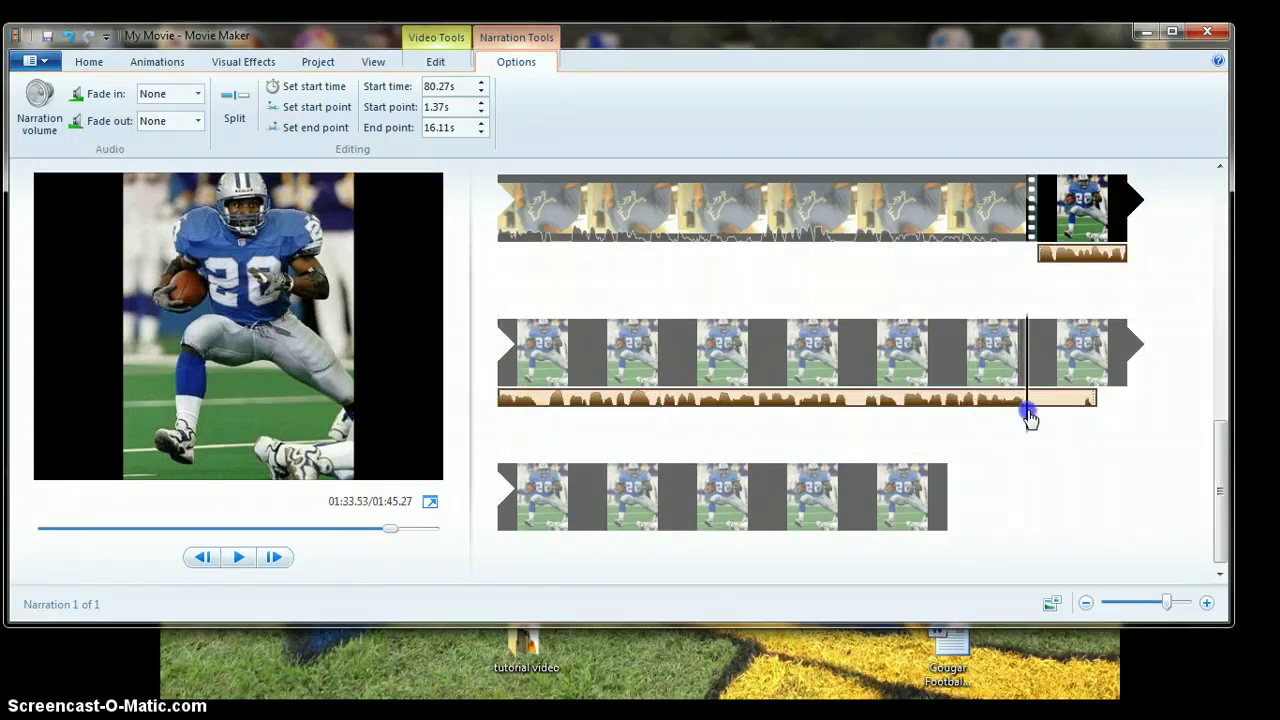
click(310, 129)
- Try shortening the football photo's duration to fit the narration, using 22.50, 17.50 and 10.00
click(1064, 350)
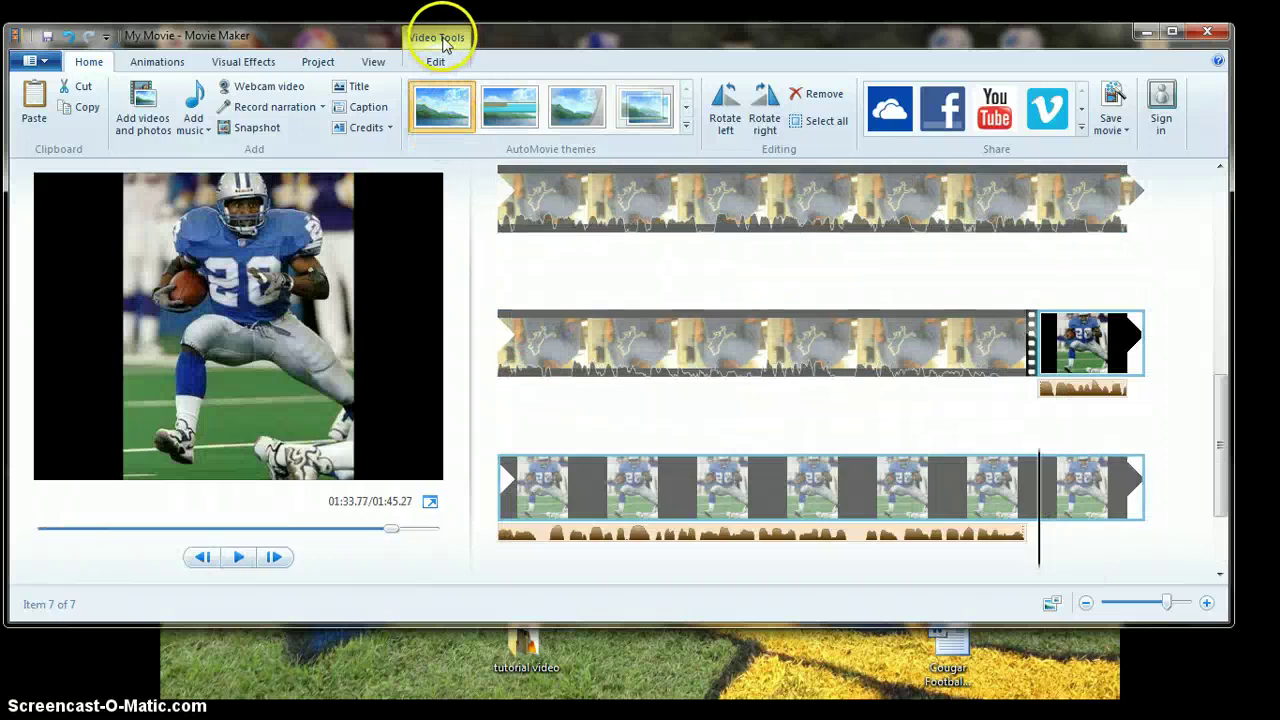
click(445, 44)
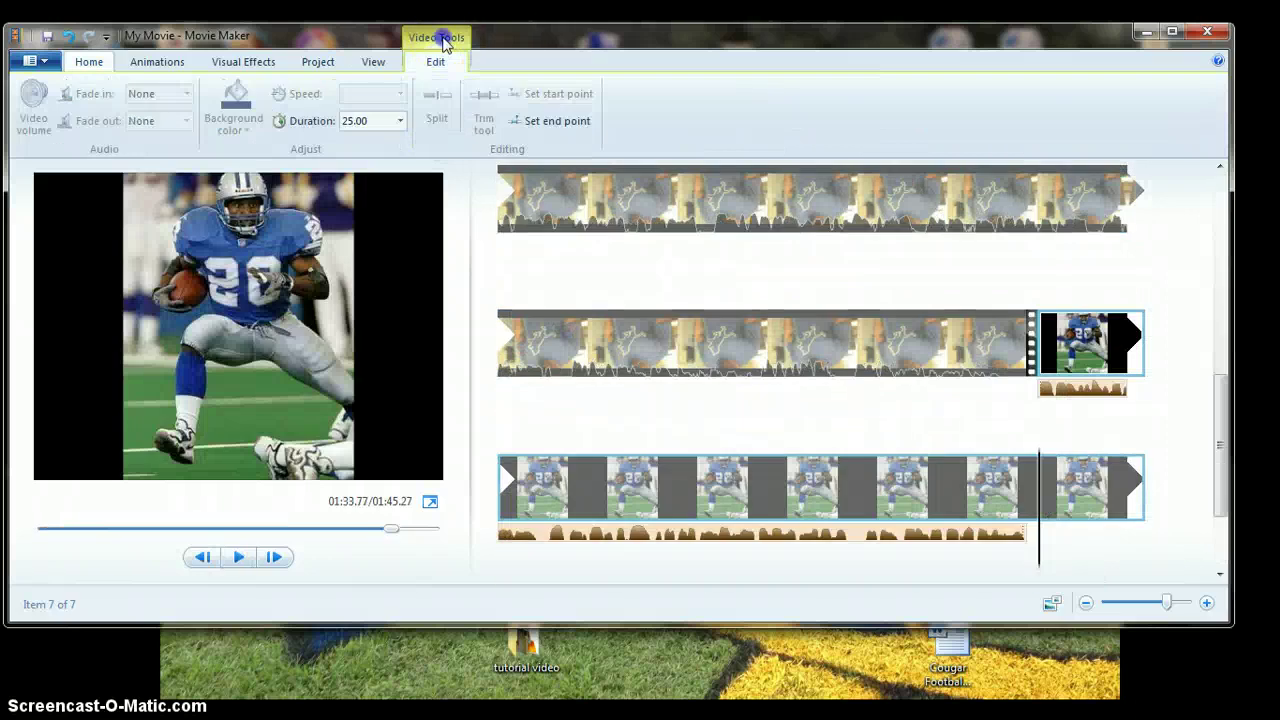
click(399, 121)
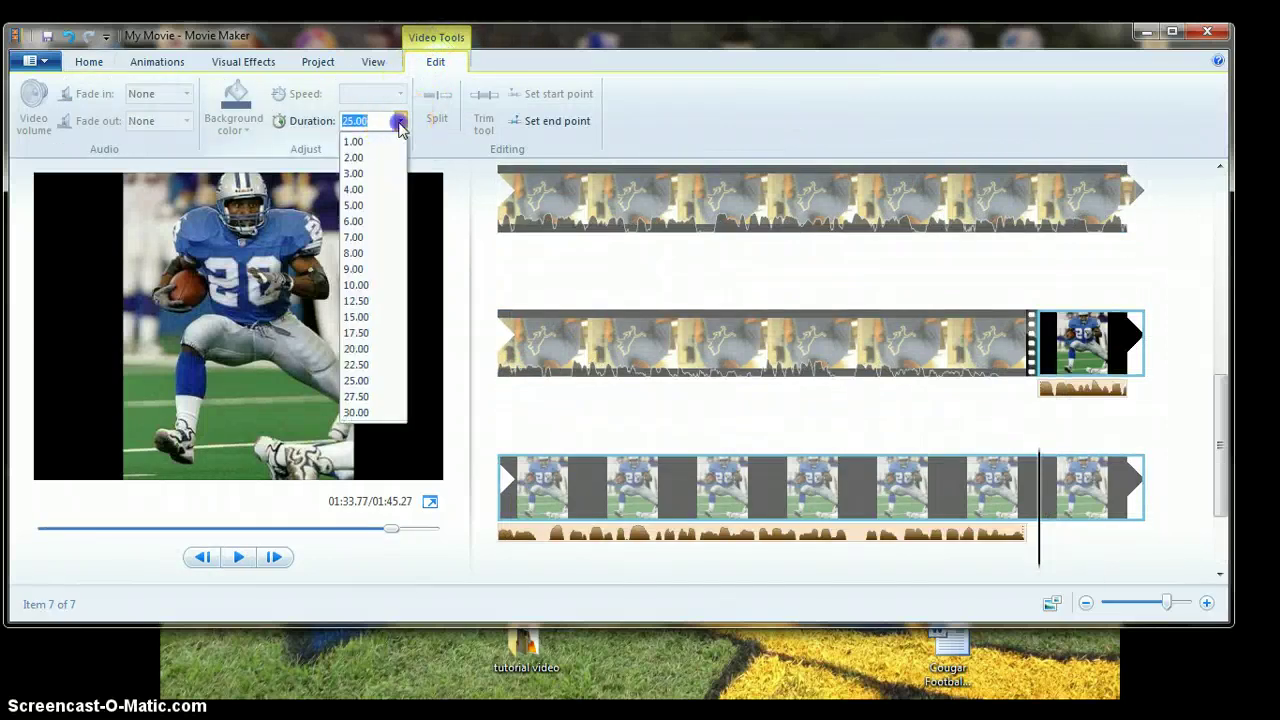
click(356, 365)
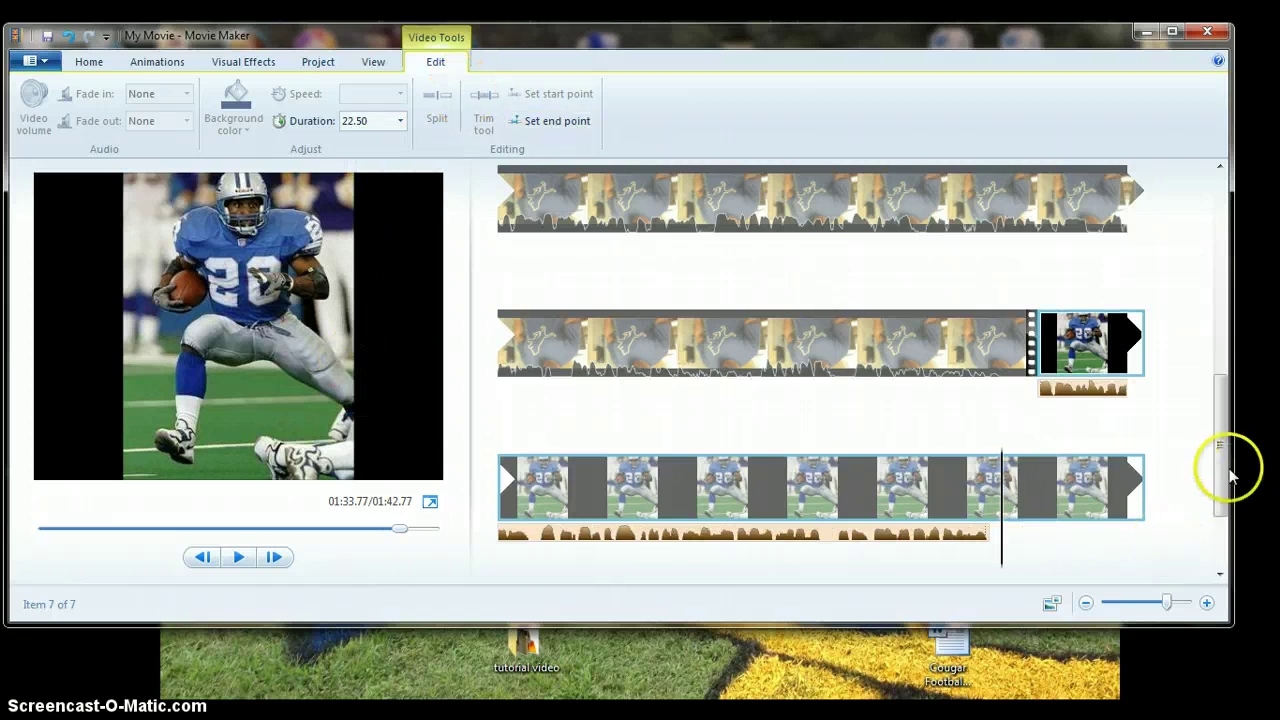
drag(1223, 463, 1225, 519)
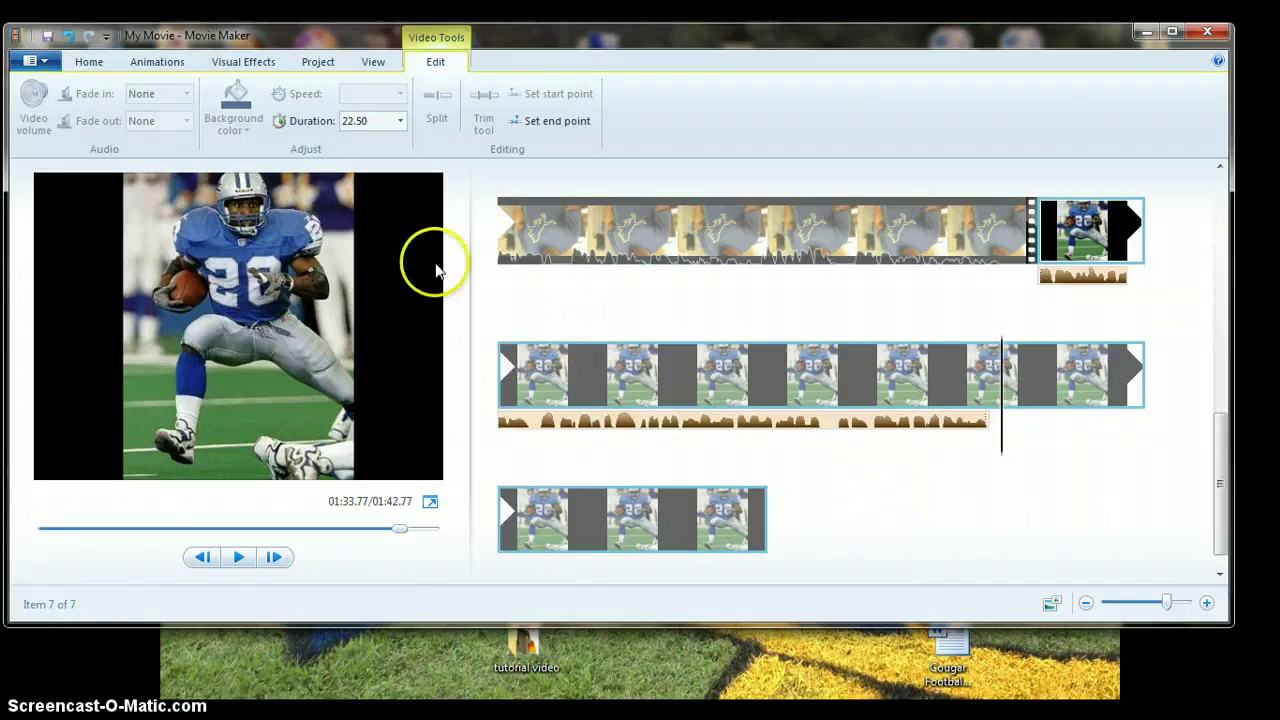
click(401, 121)
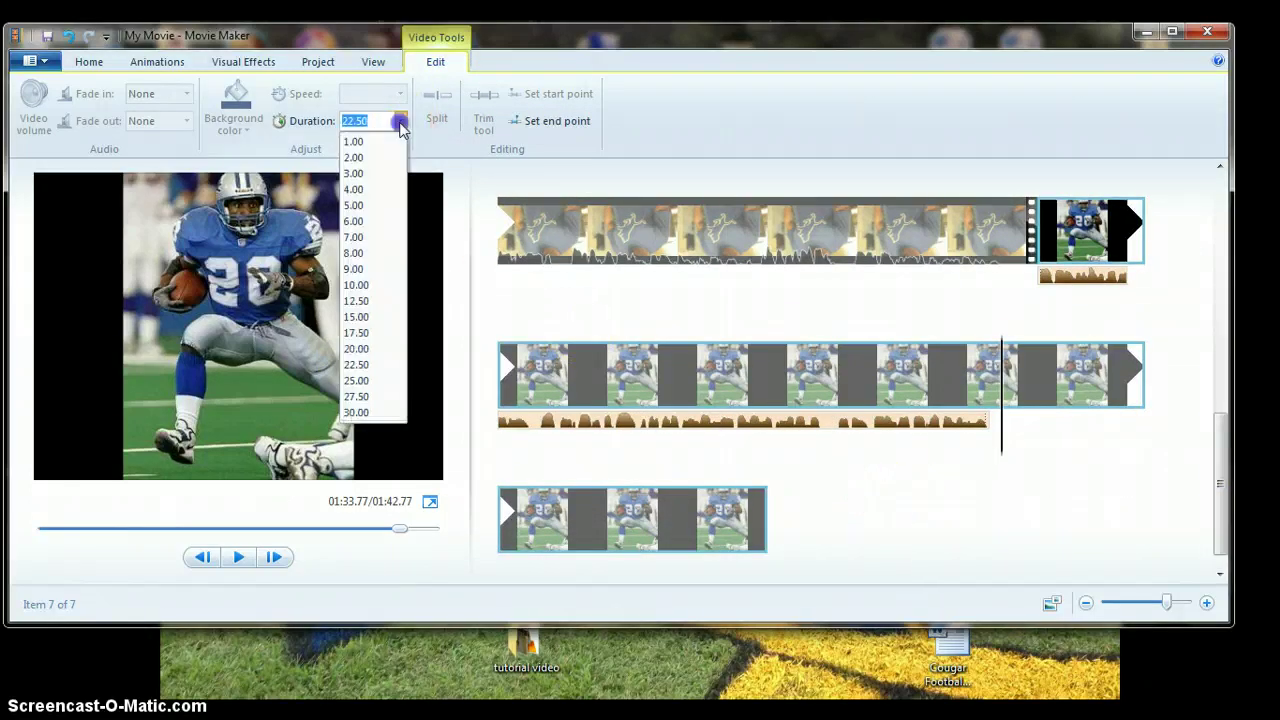
click(358, 333)
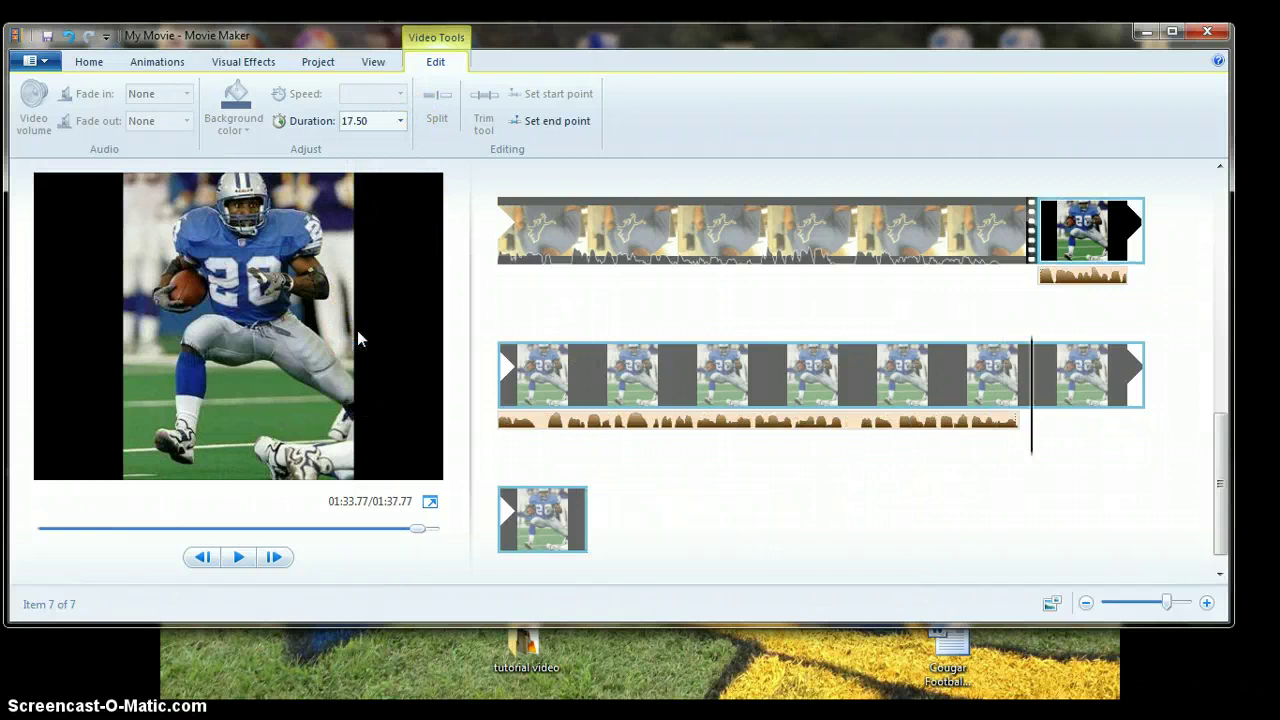
click(401, 121)
click(360, 286)
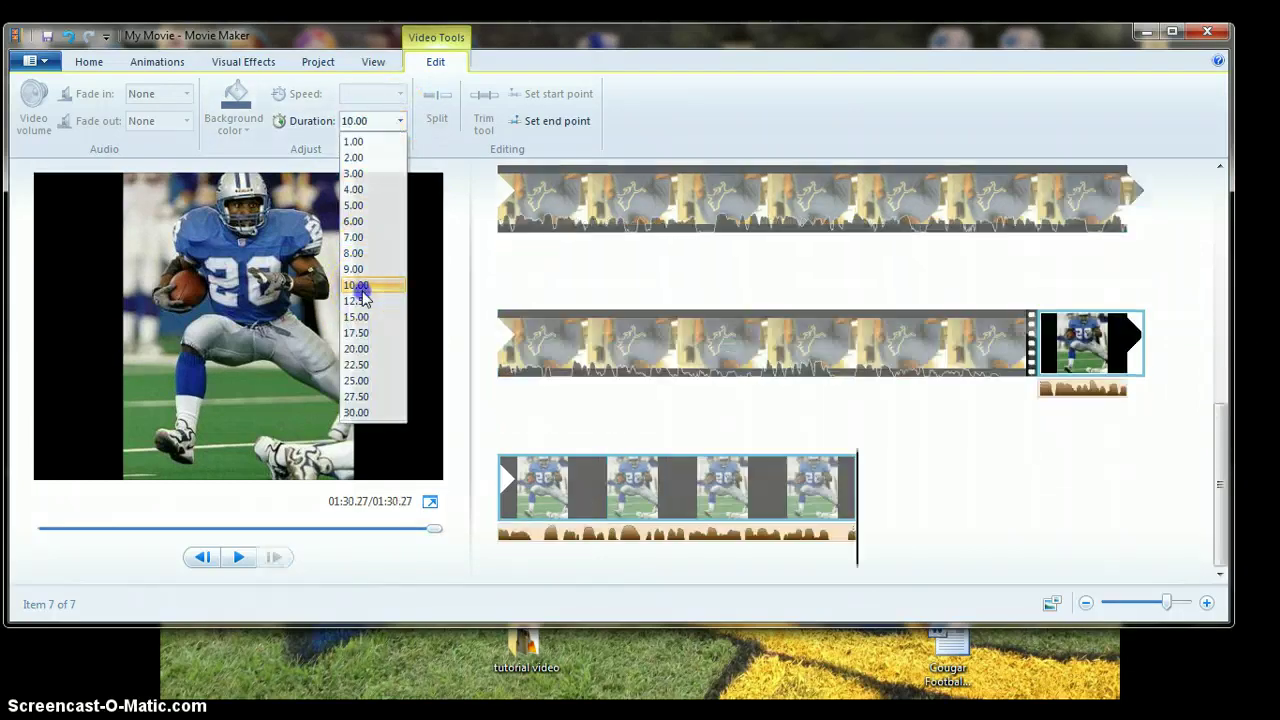
- Lengthen the football photo's duration to 12.50 and finally to 15.00 so it covers the whole narration
click(401, 121)
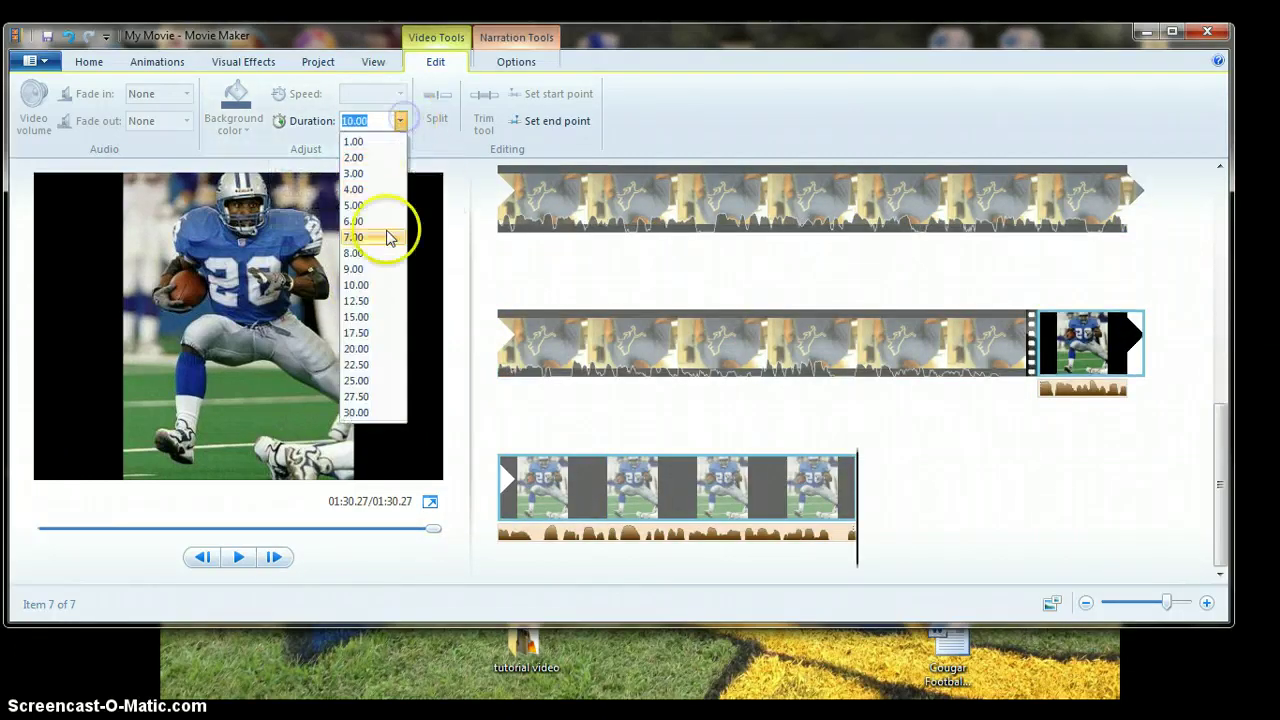
click(379, 300)
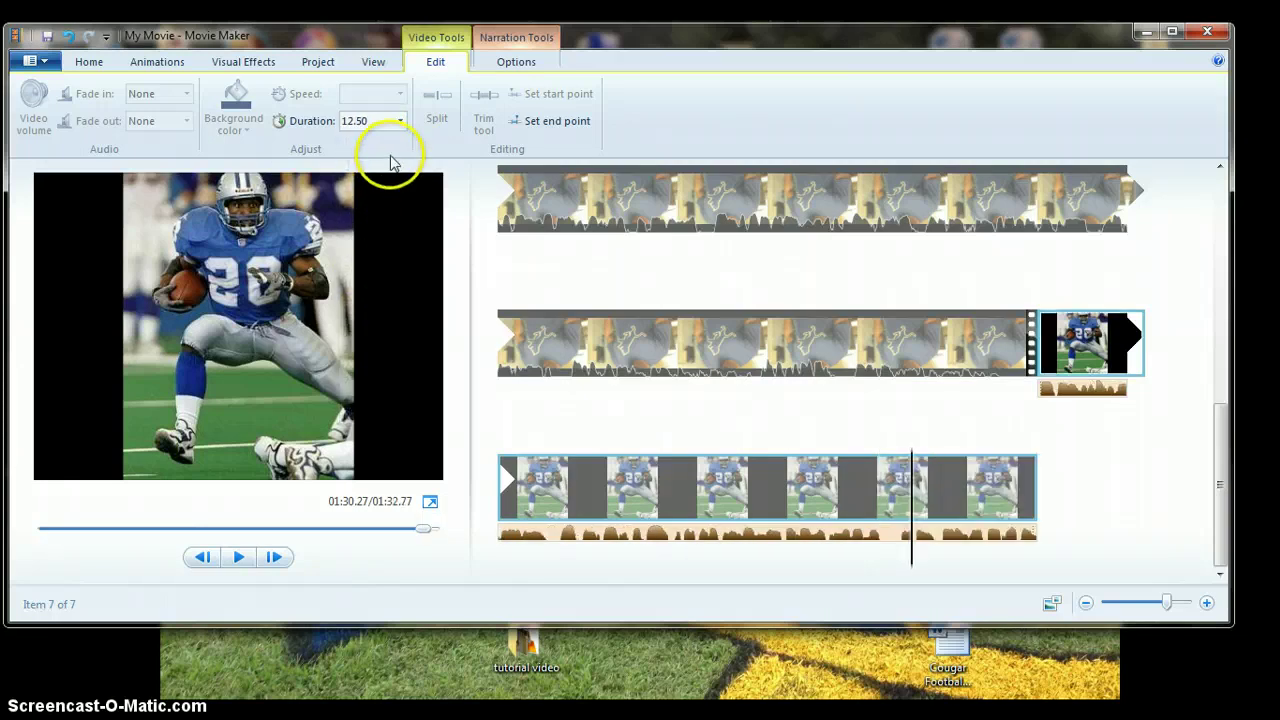
click(401, 121)
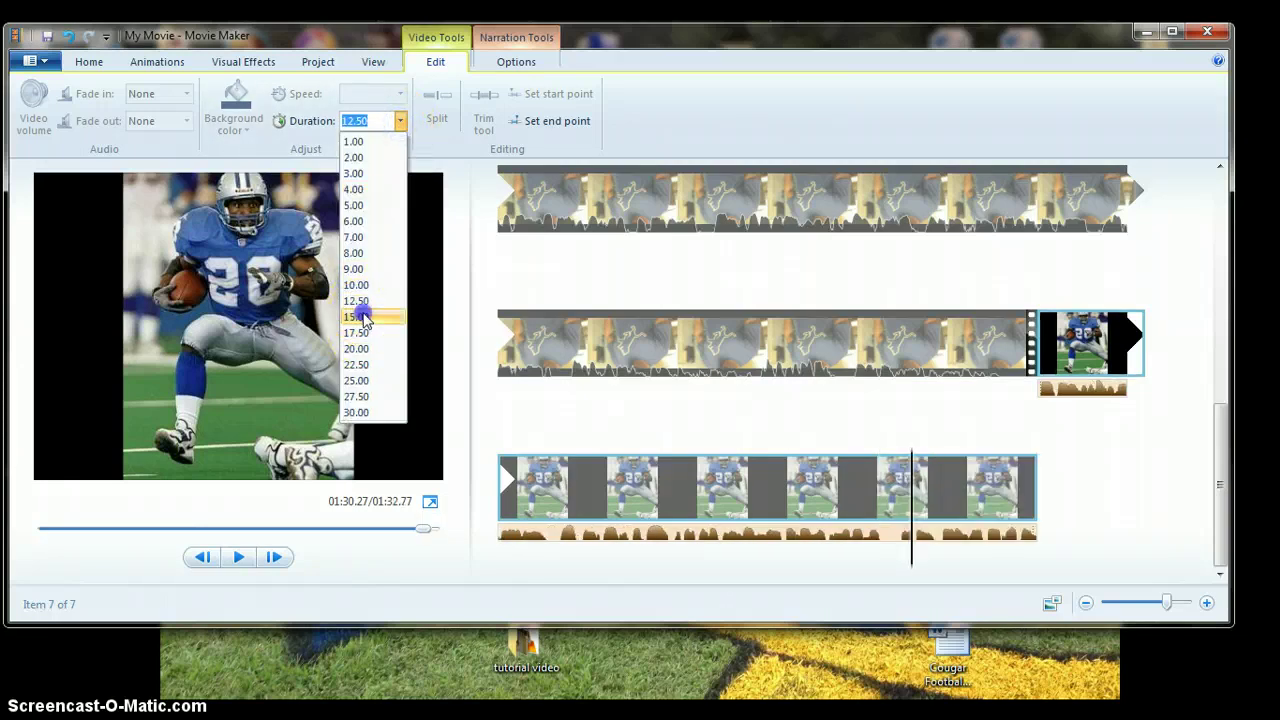
click(360, 317)
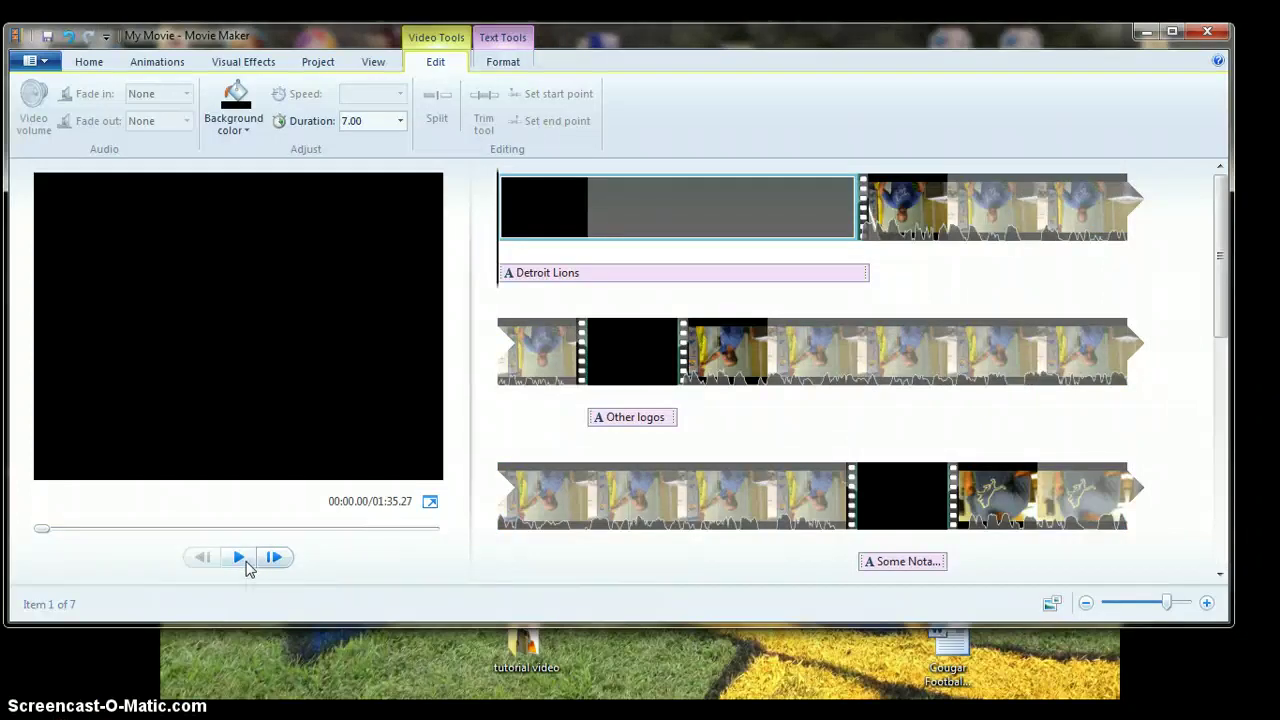
- Play the movie from the beginning through the Detroit Lions title into the first clip and pause at 00:08.30
click(246, 561)
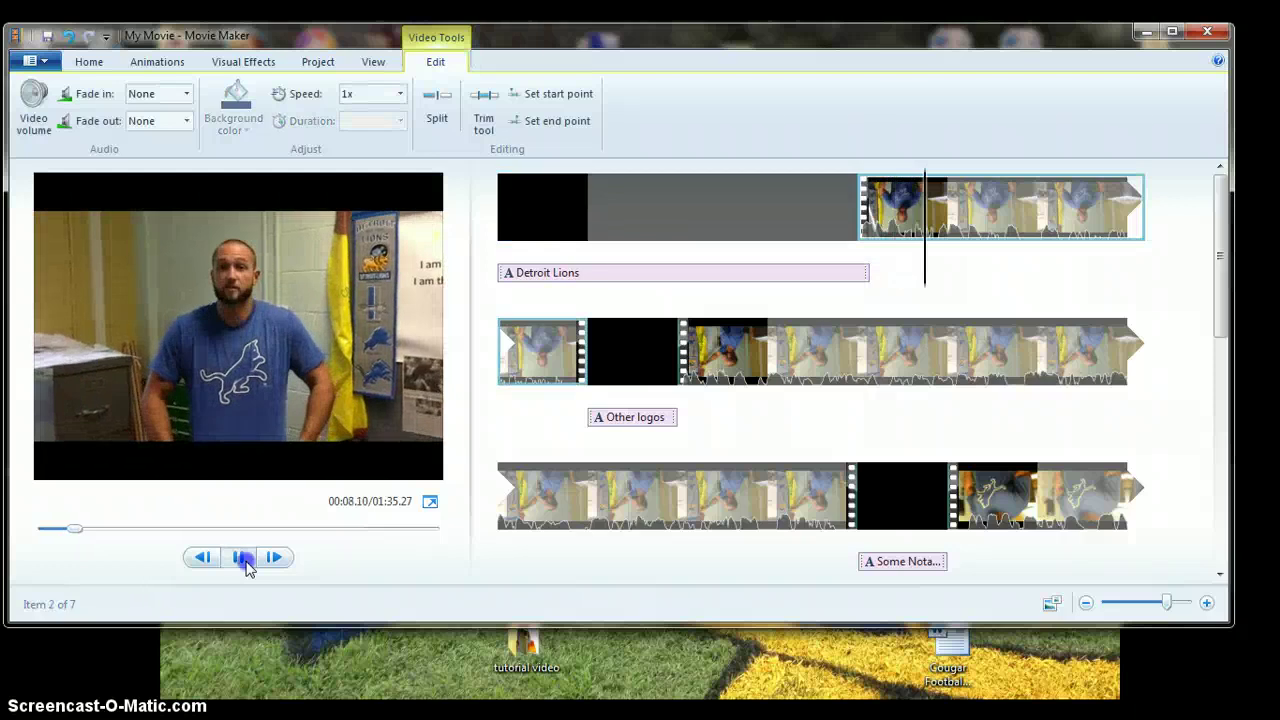
click(247, 565)
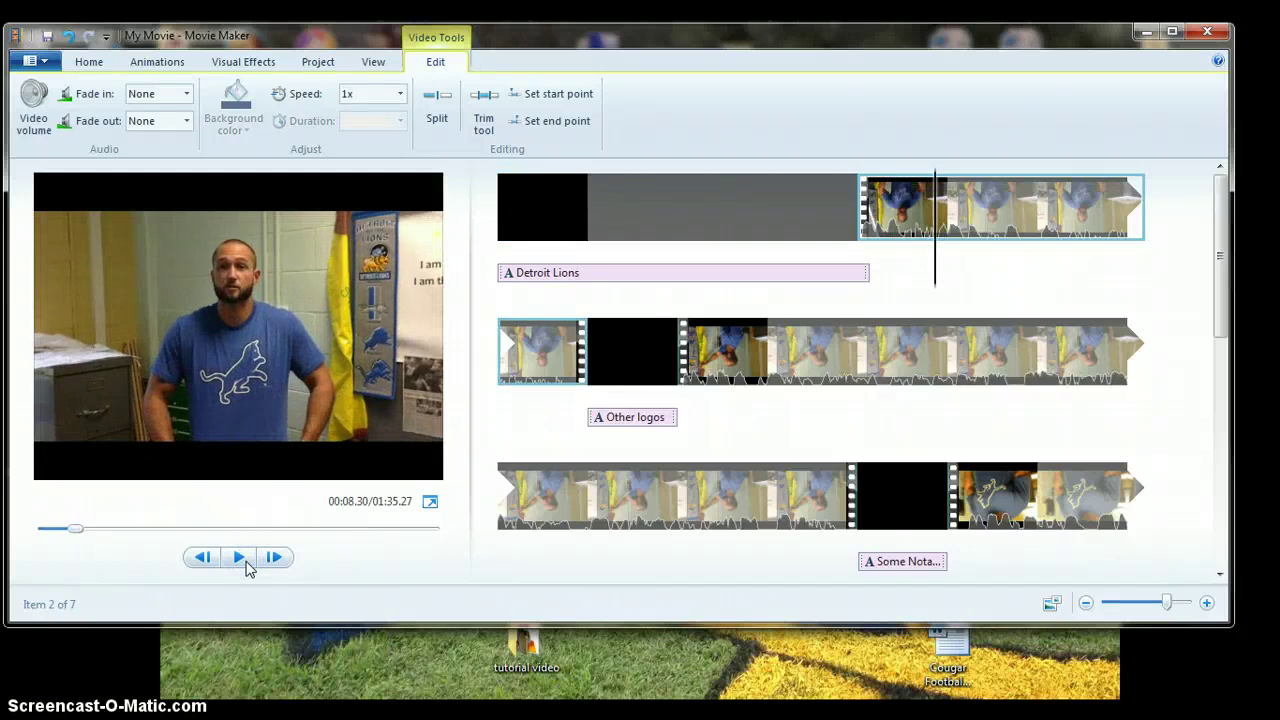